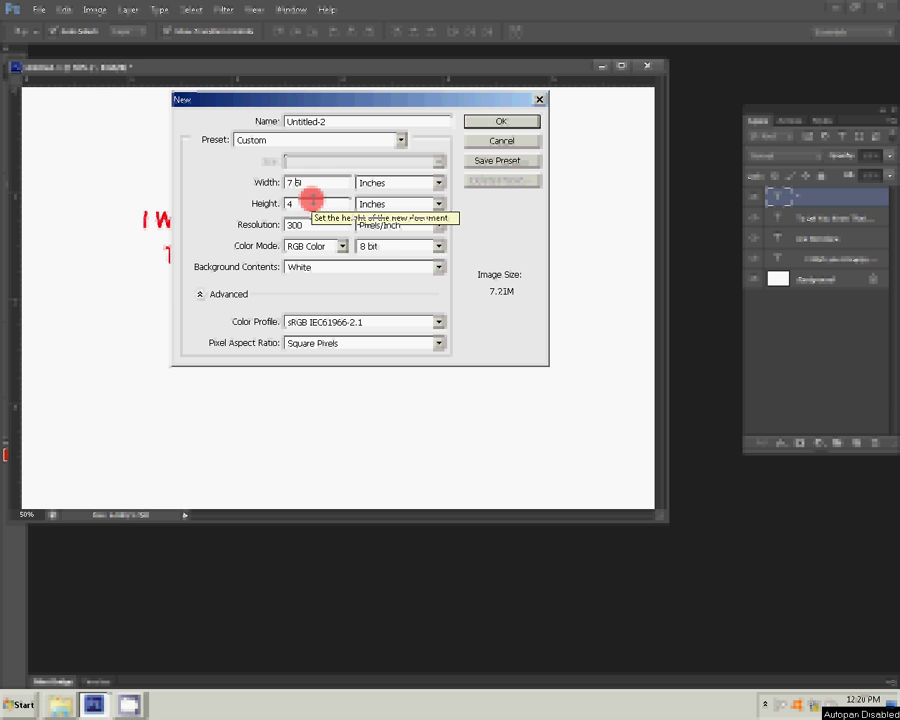
Set the new document's height to 3.5 inches, keeping the Custom size settings.
key(Tab)
text(3.5)
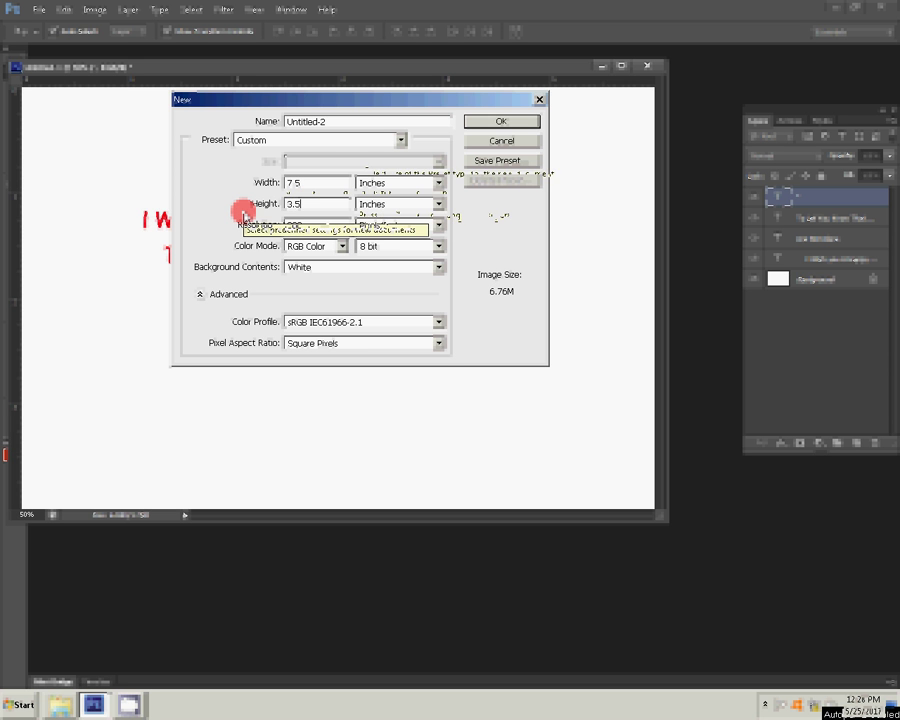
click(268, 141)
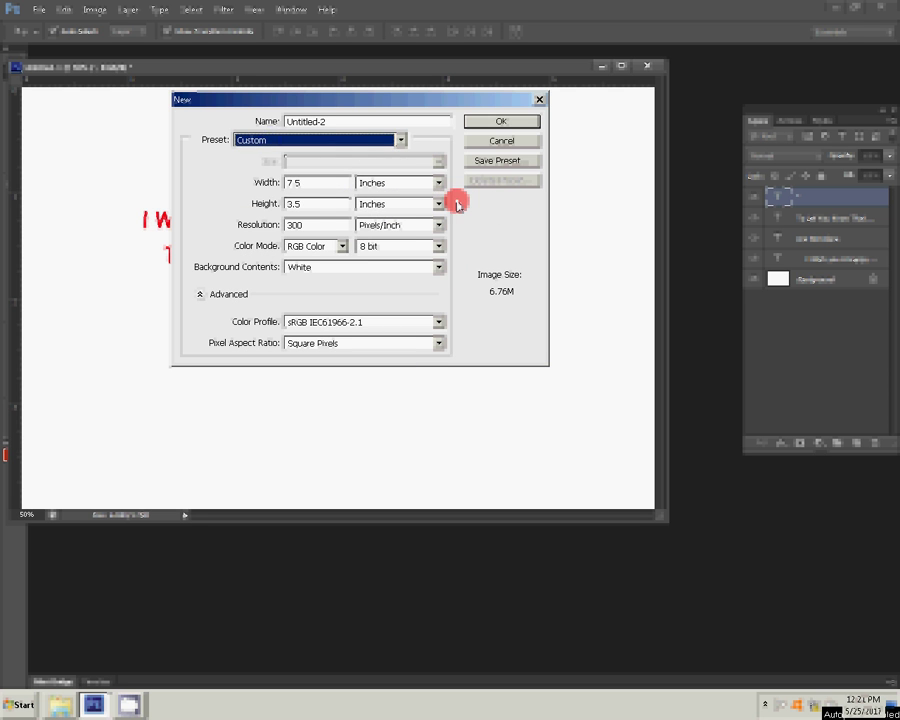
Save the size settings as a document preset named Mug and create the new document.
click(505, 164)
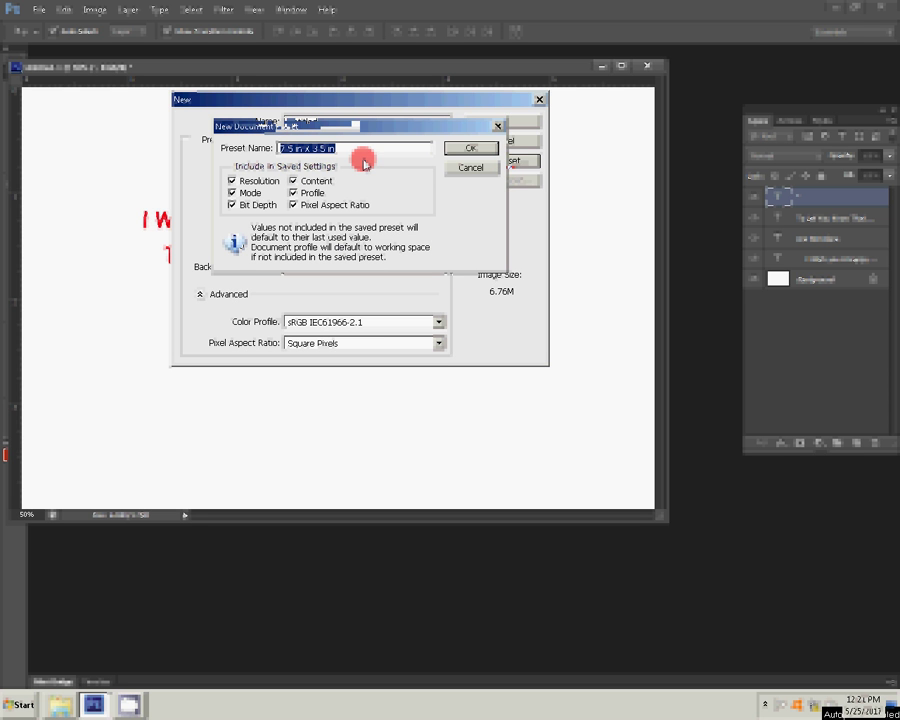
text(Mi)
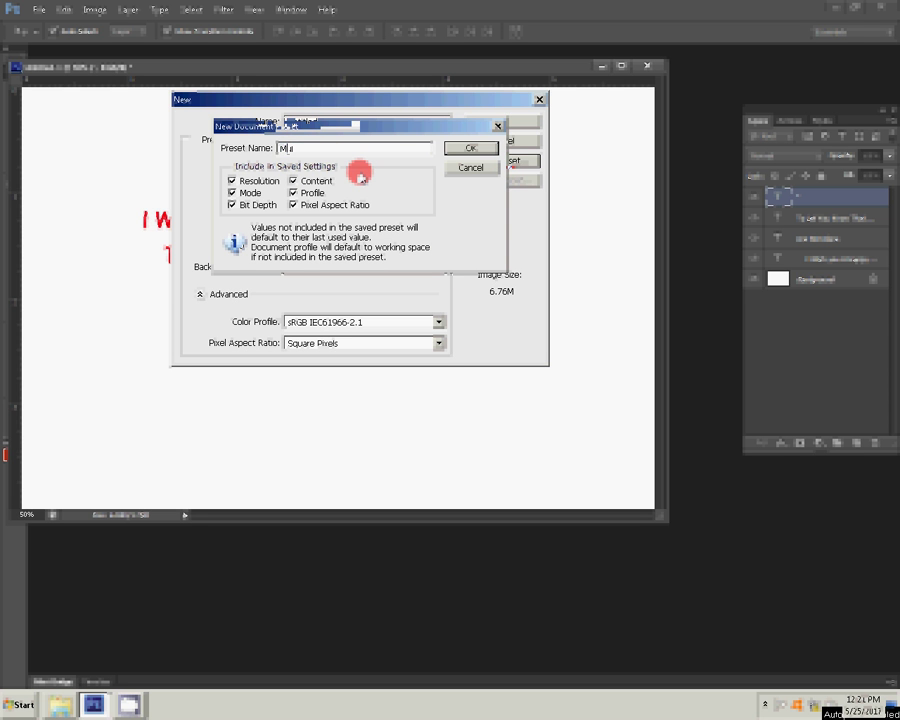
text(g)
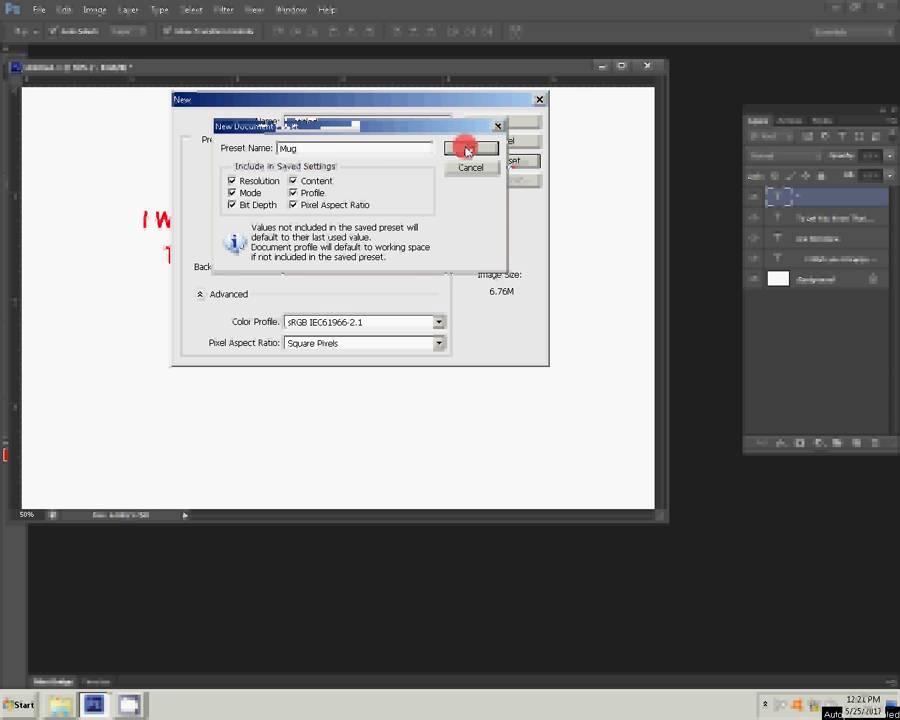
click(466, 151)
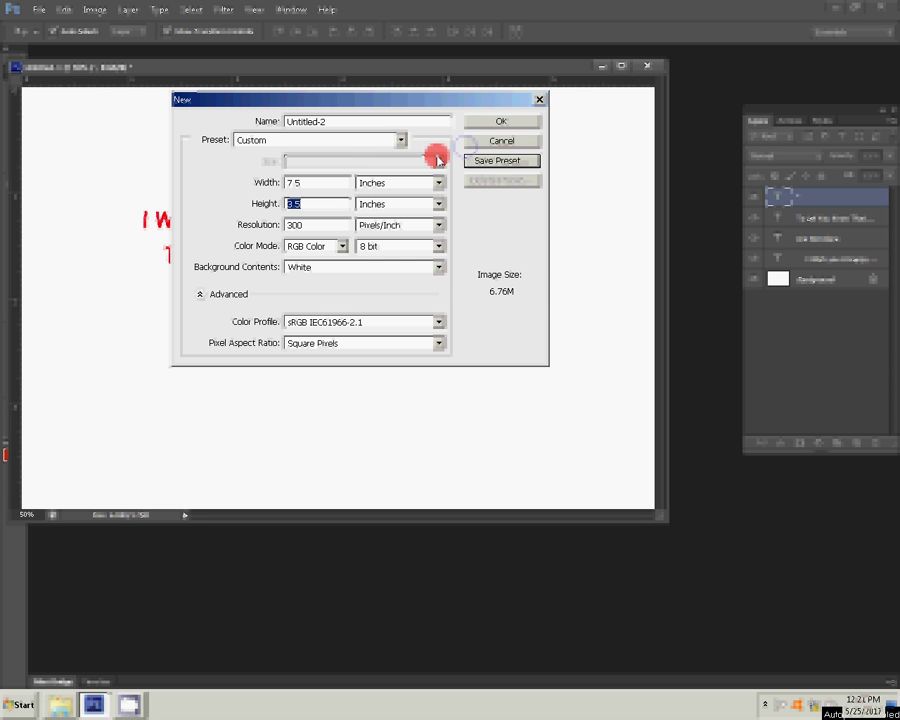
click(497, 124)
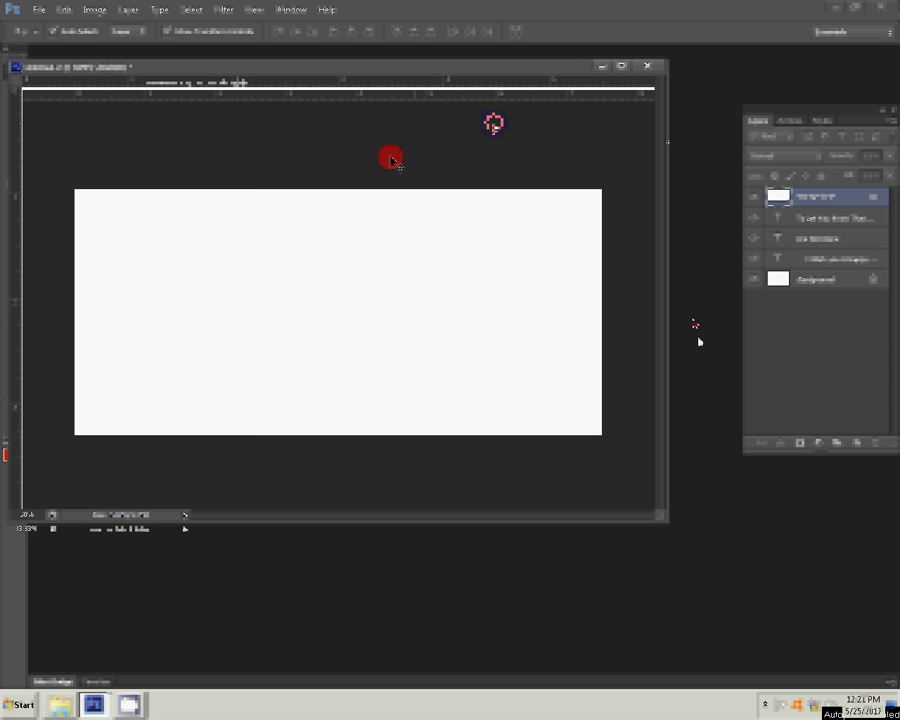
key(ctrl+o)
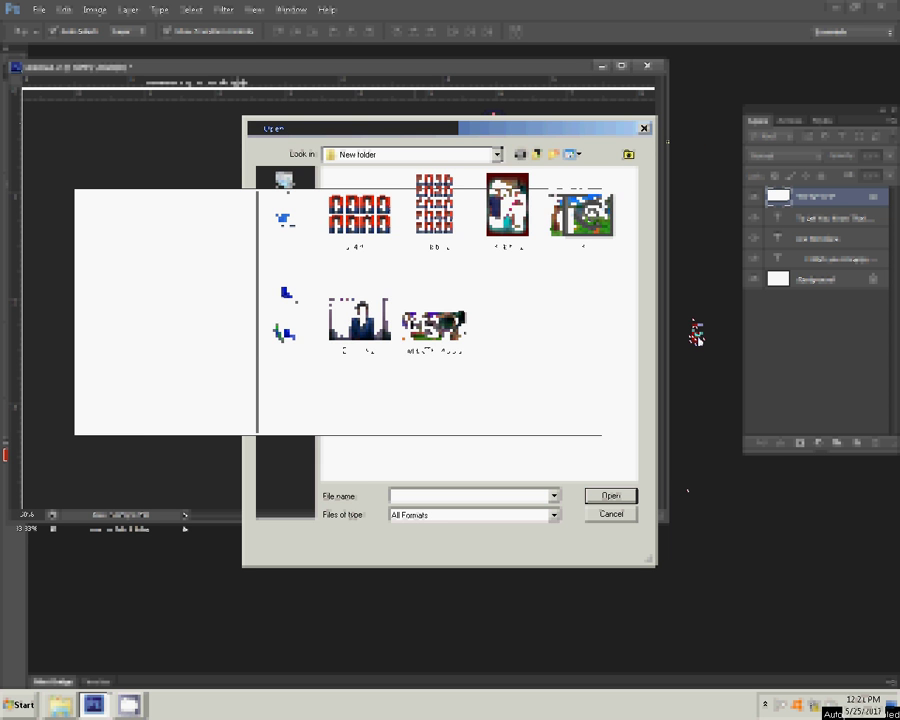
click(625, 513)
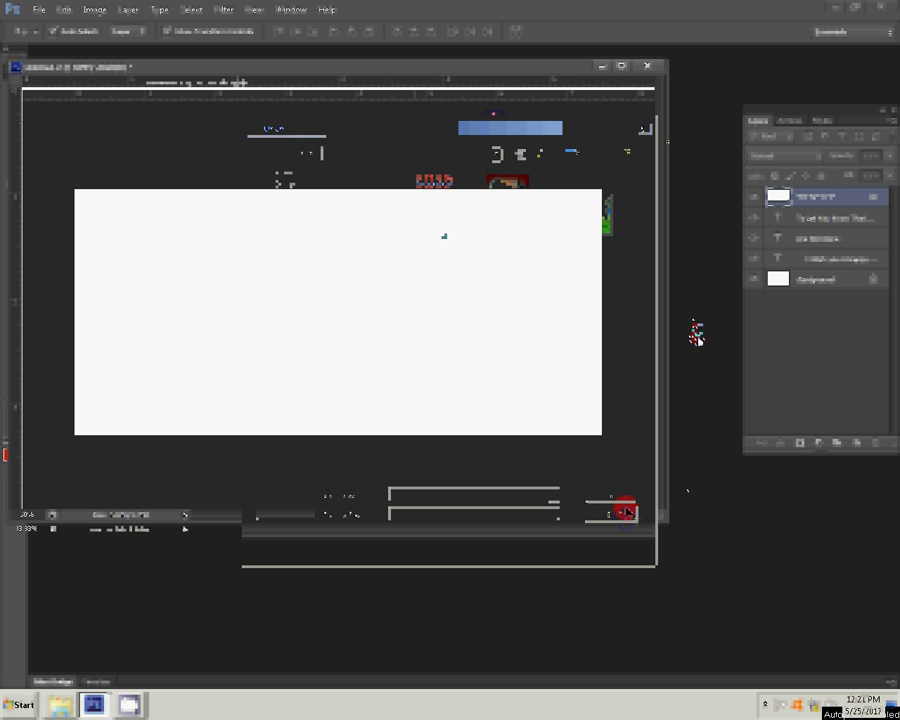
key(ctrl+n)
click(400, 140)
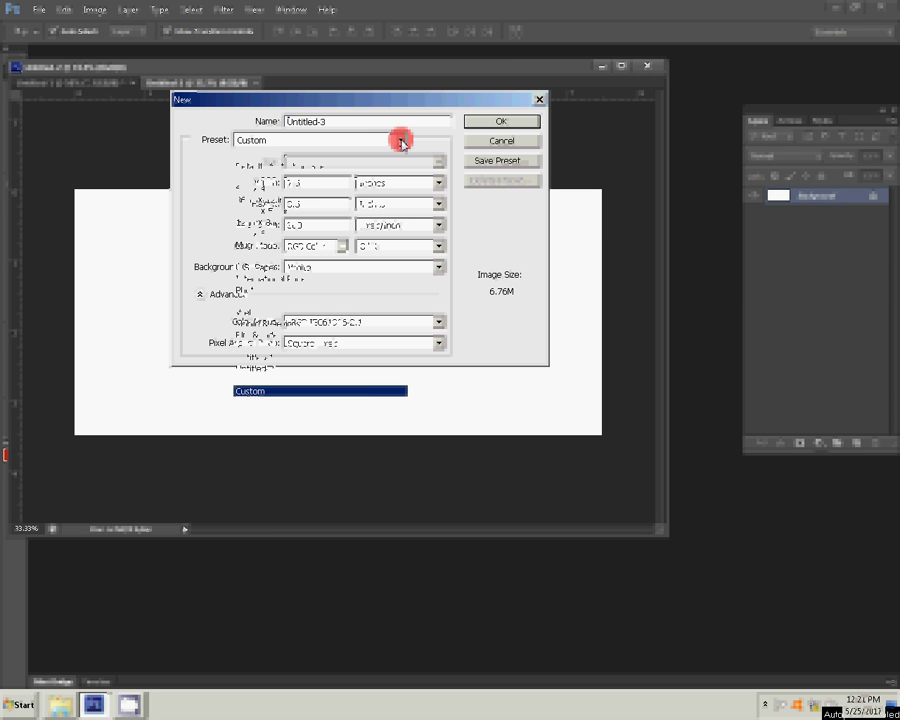
click(520, 343)
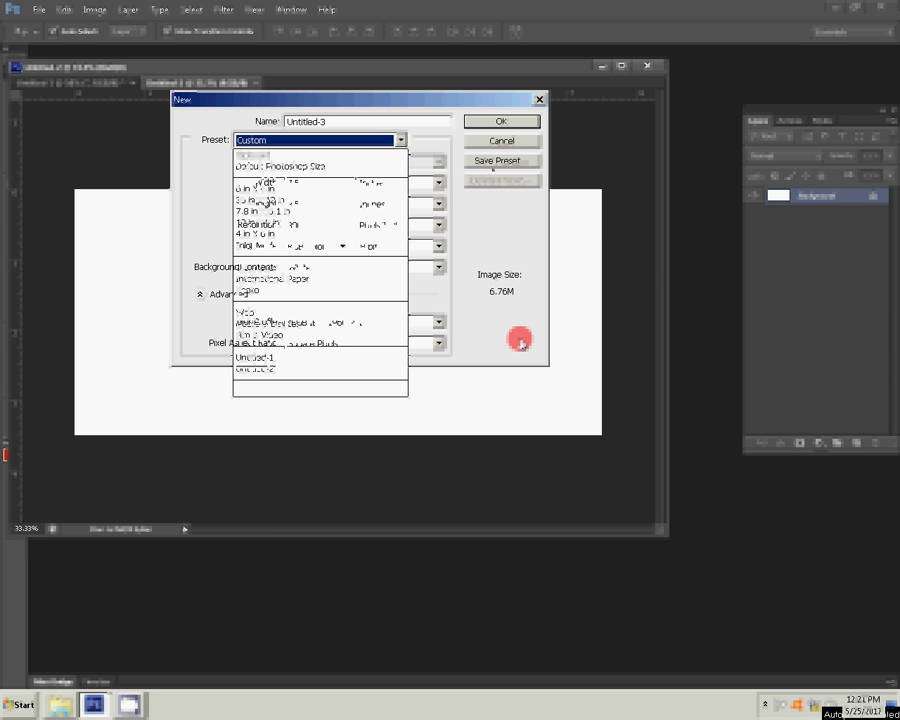
key(Escape)
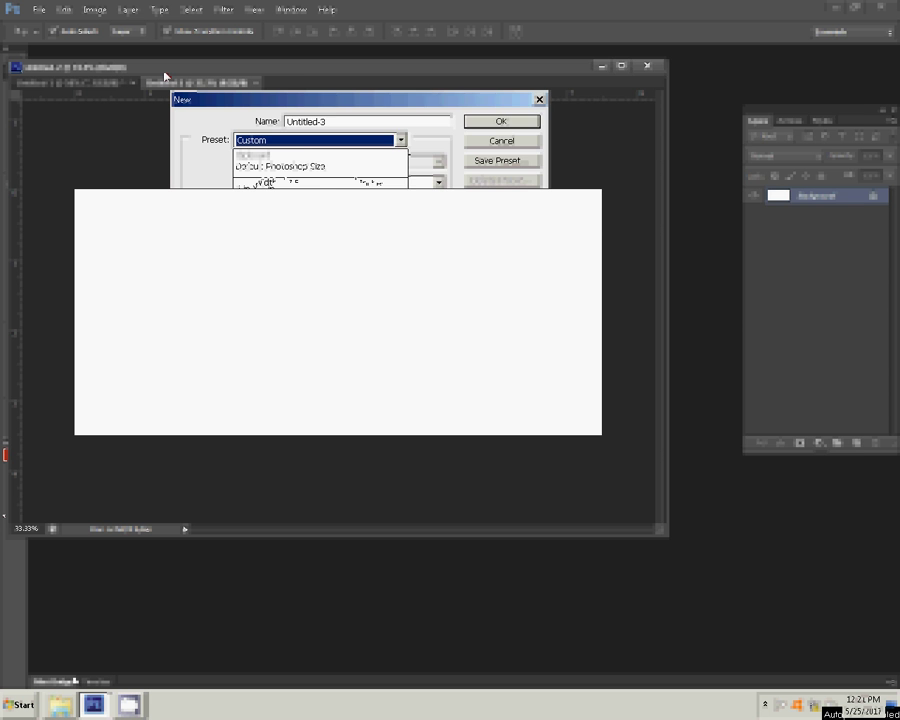
click(61, 705)
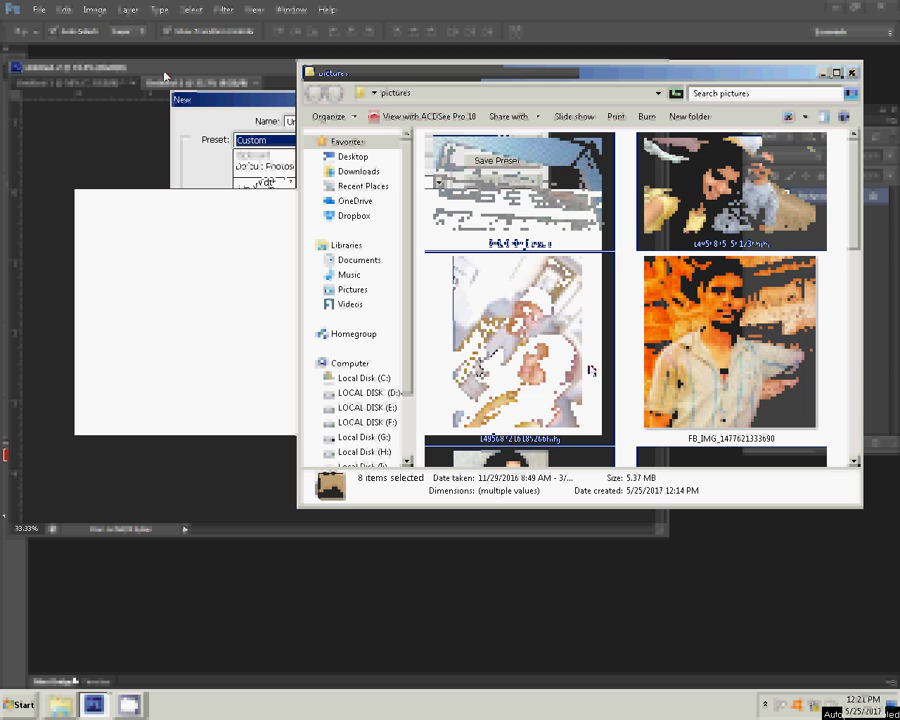
click(706, 201)
drag(715, 283, 744, 570)
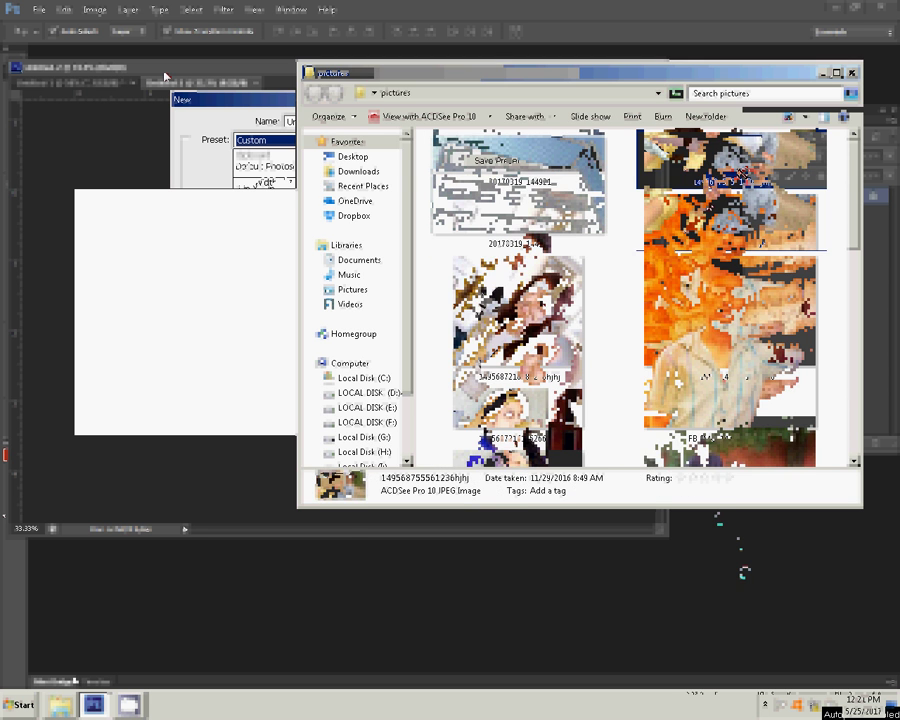
click(733, 60)
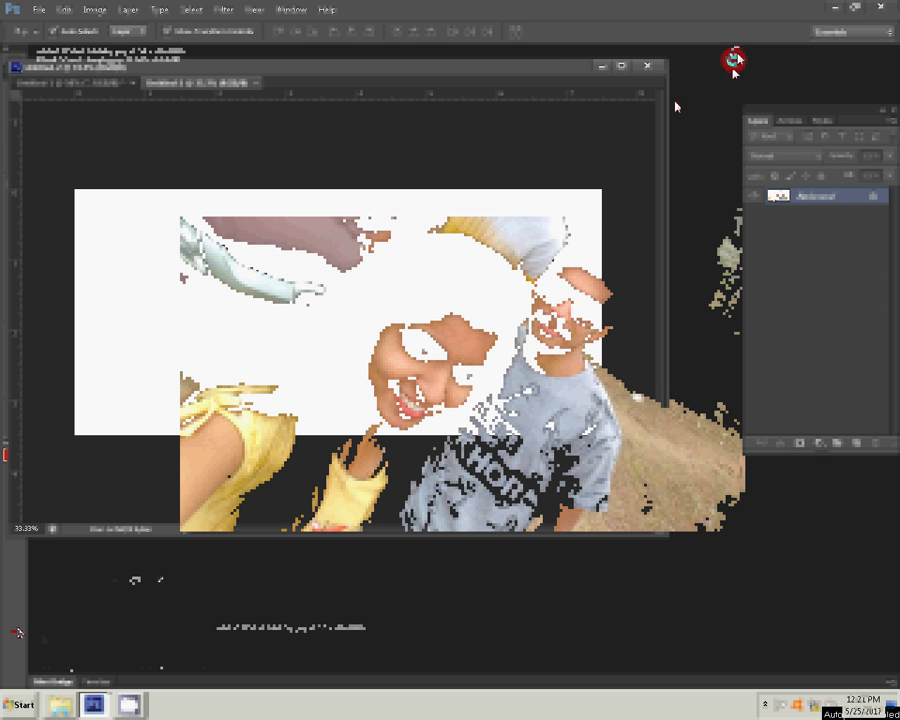
Trace a Pen path along the outer edge of the woman's hair, from the yellow top over her head.
key(z)
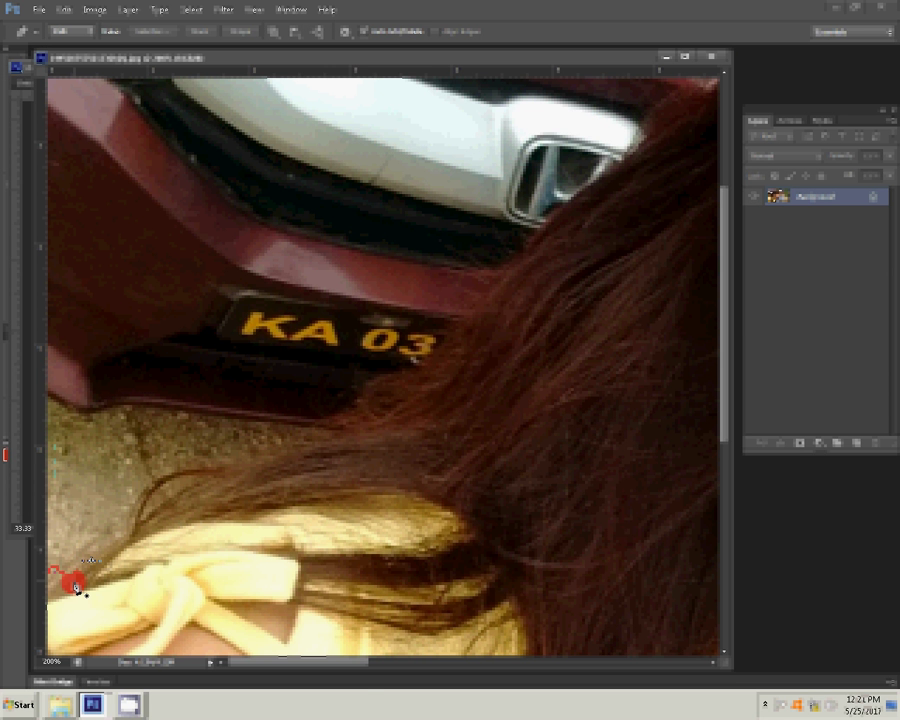
click(143, 525)
click(154, 478)
click(169, 447)
click(139, 516)
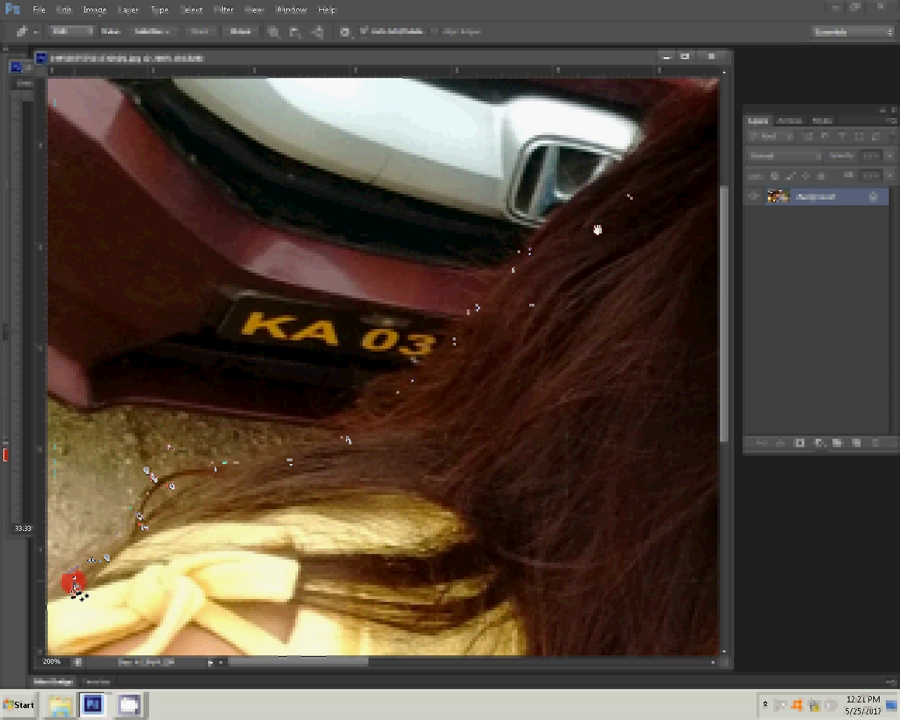
drag(597, 229, 185, 437)
drag(313, 290, 358, 261)
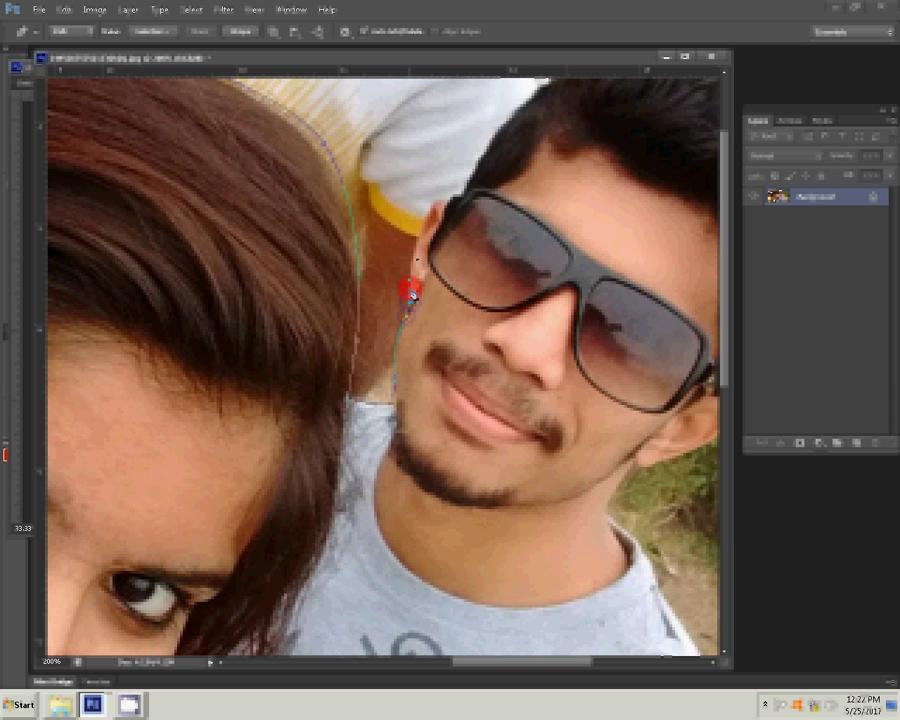
Continue the Pen path around the man's head, neck and shirt, and close it around the couple.
click(439, 200)
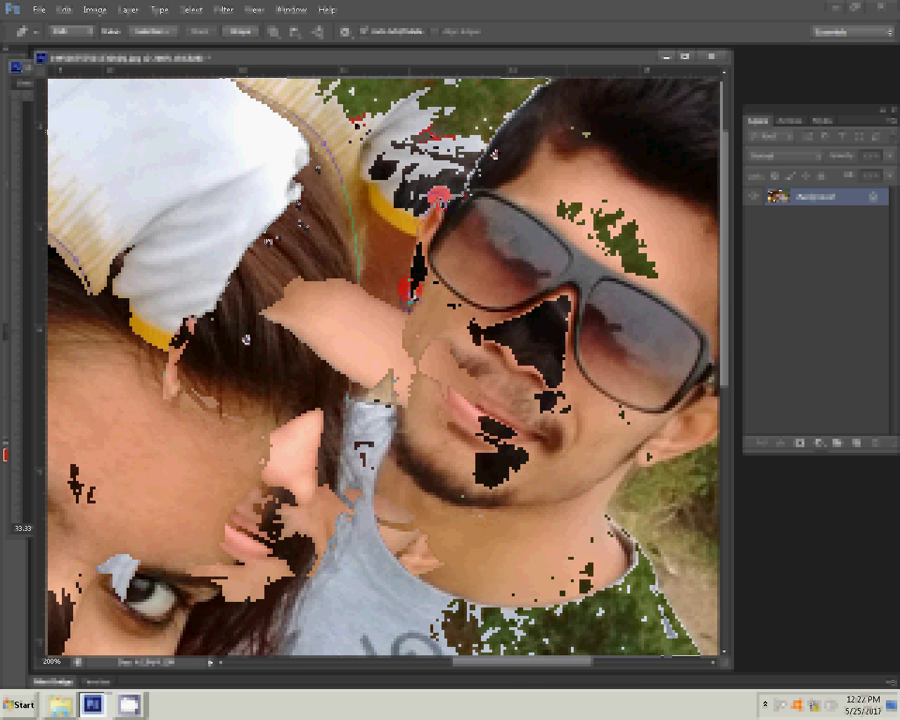
click(611, 342)
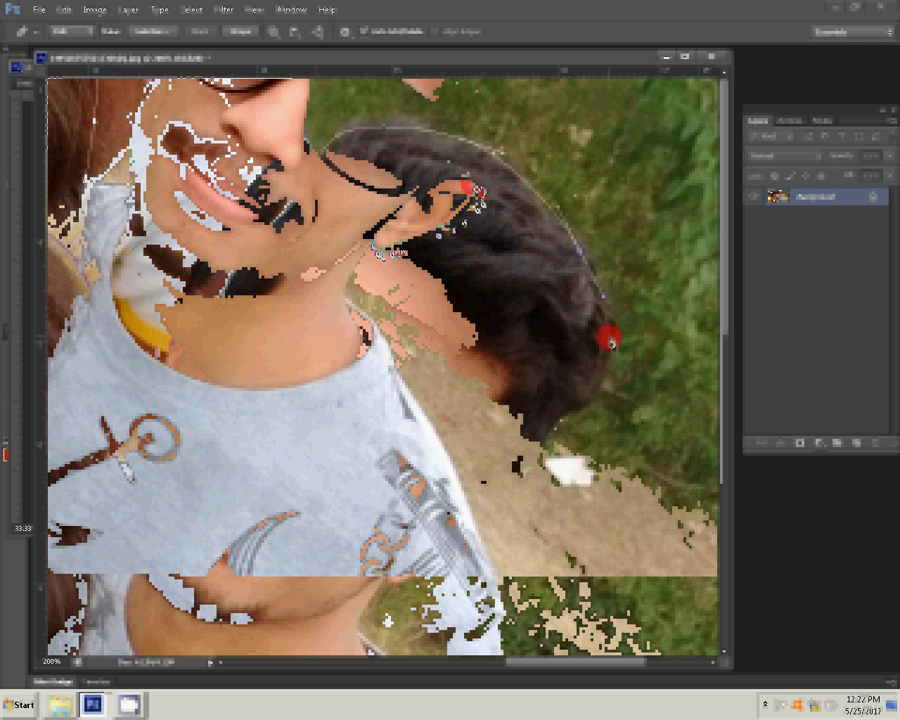
click(343, 298)
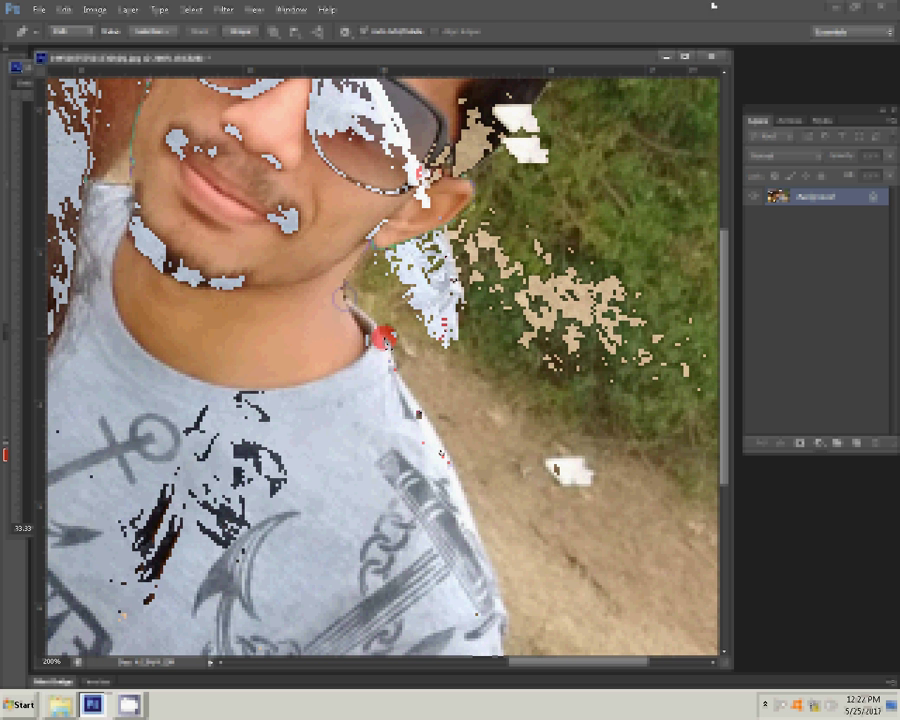
scroll(393, 570, down, 5)
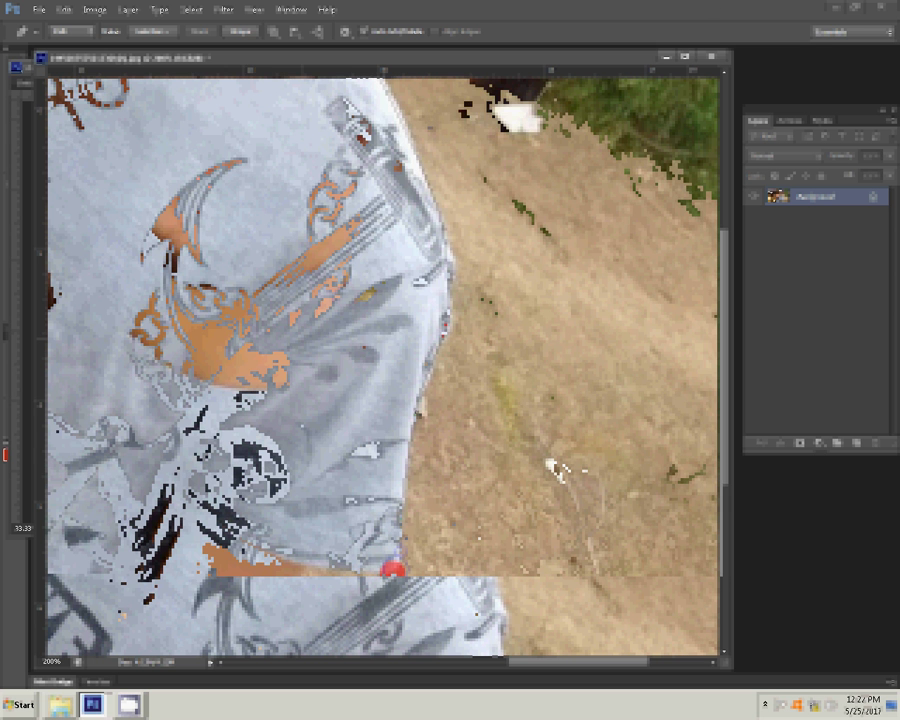
scroll(393, 570, left, 5)
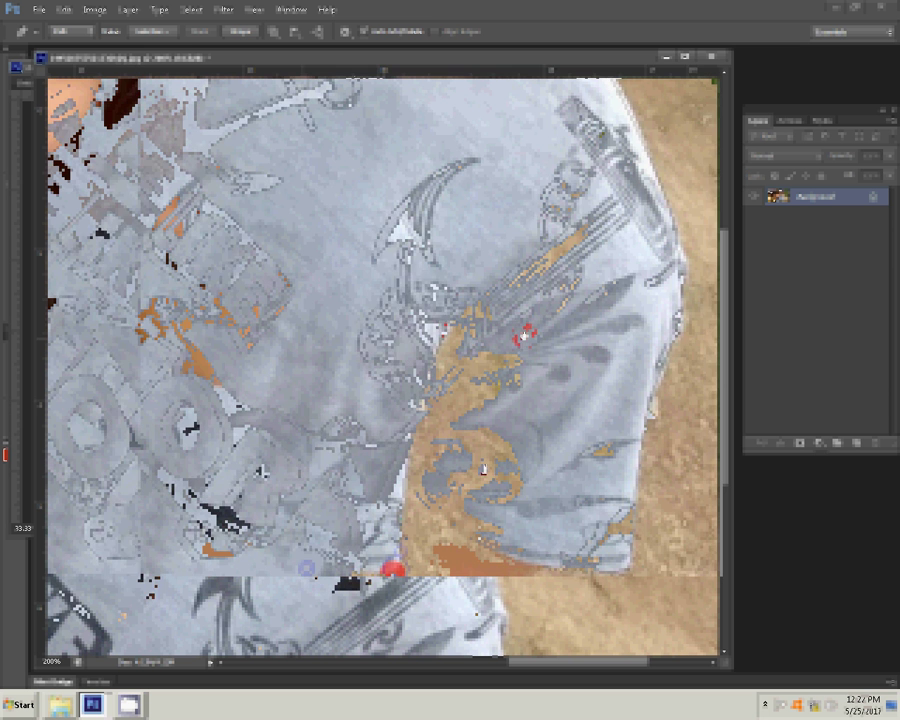
click(506, 653)
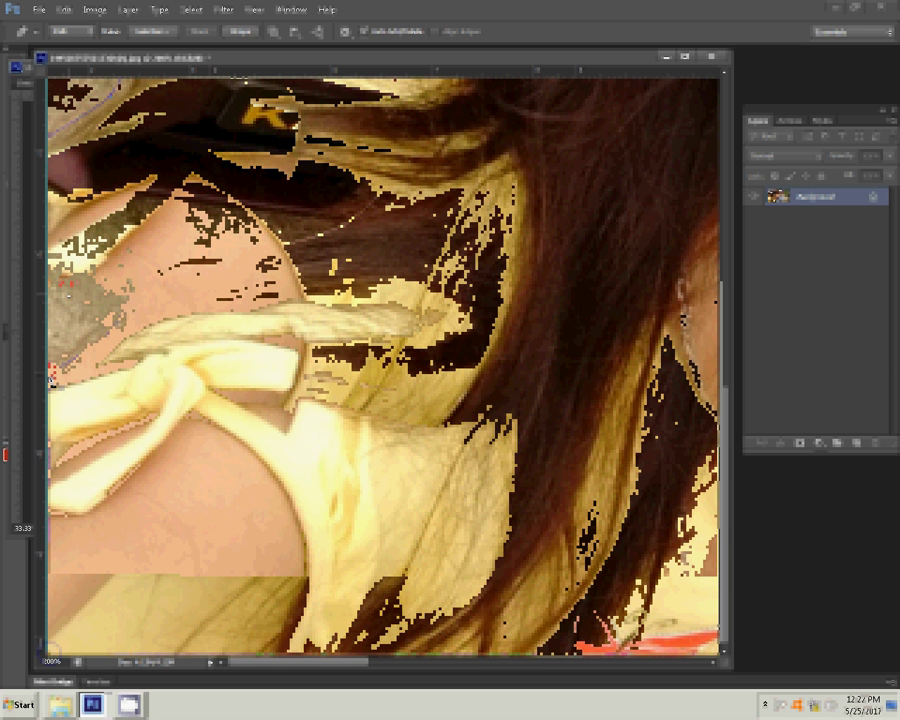
Convert the path around the couple into a selection and copy it to a new layer.
right_click(374, 326)
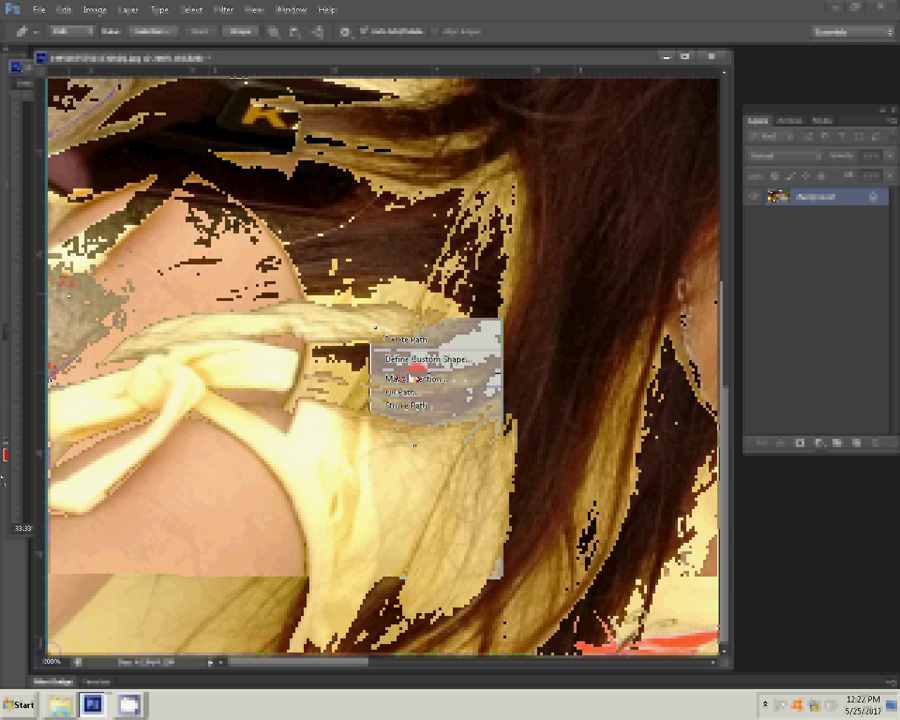
click(413, 378)
click(447, 152)
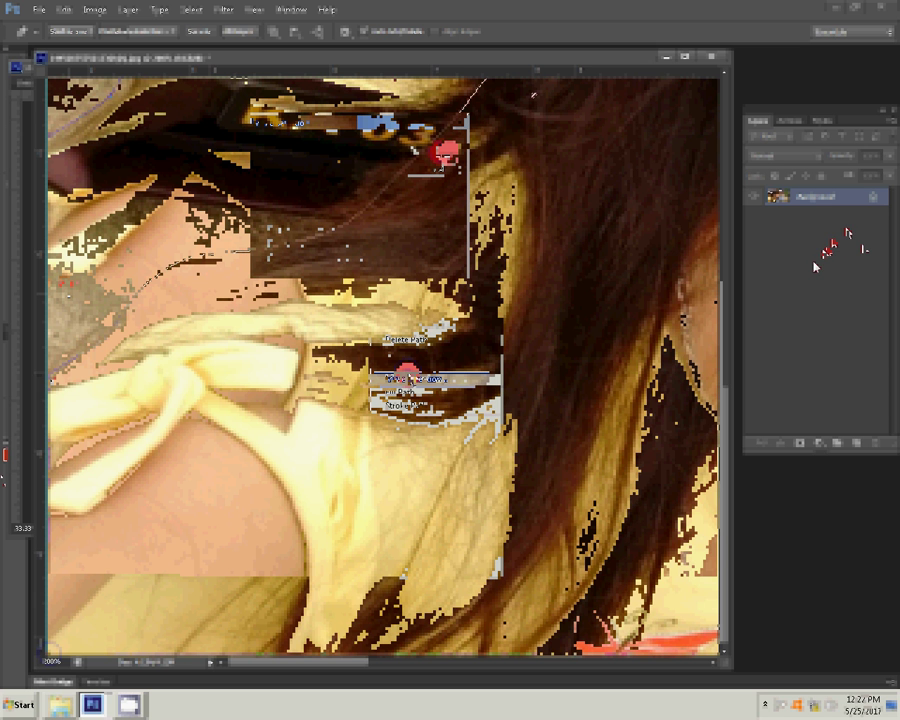
key(ctrl+j)
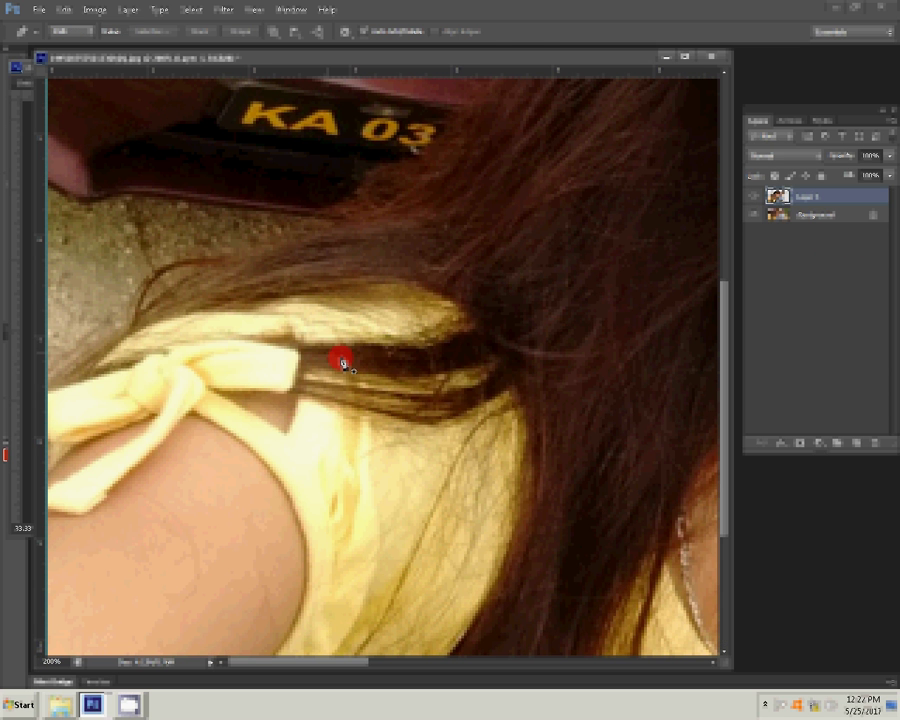
Bring the cut-out couple into the mug document, place it in the canvas's lower-left corner and scale it down.
key(w)
click(380, 334)
right_click(380, 335)
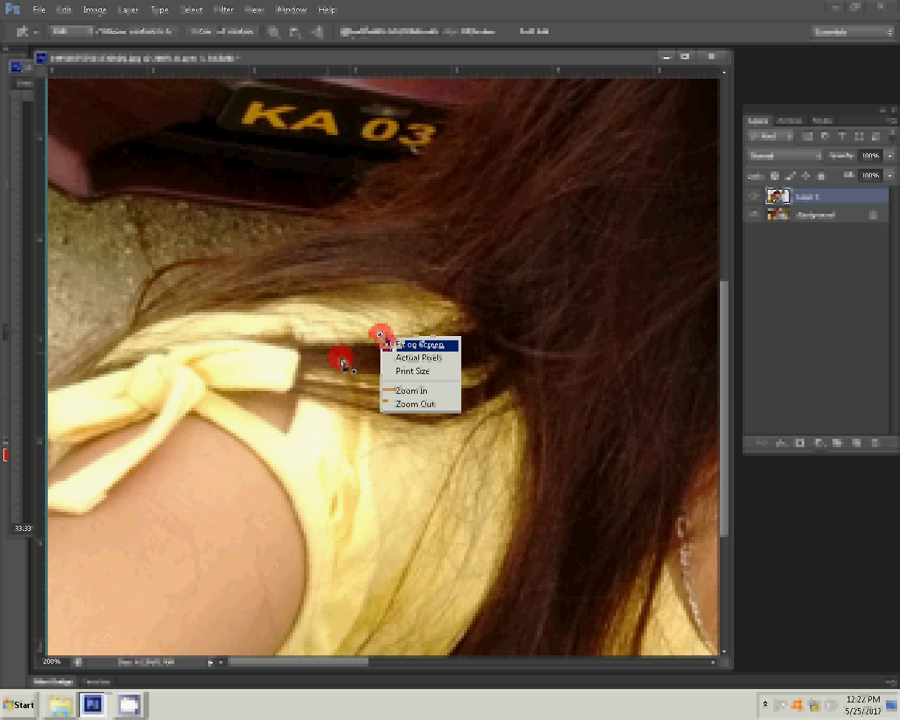
click(395, 344)
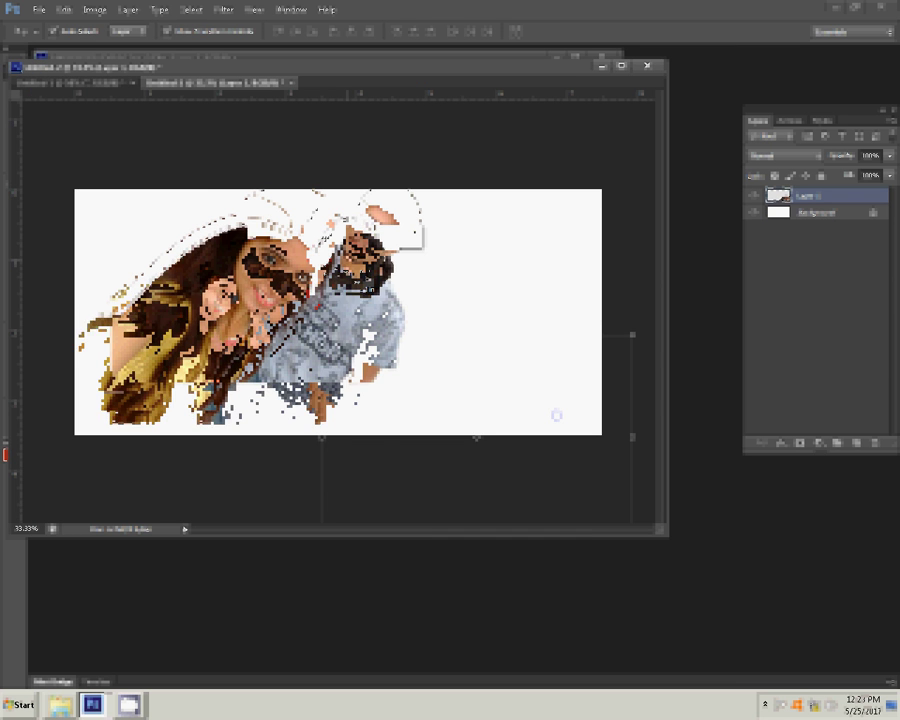
drag(311, 370, 310, 413)
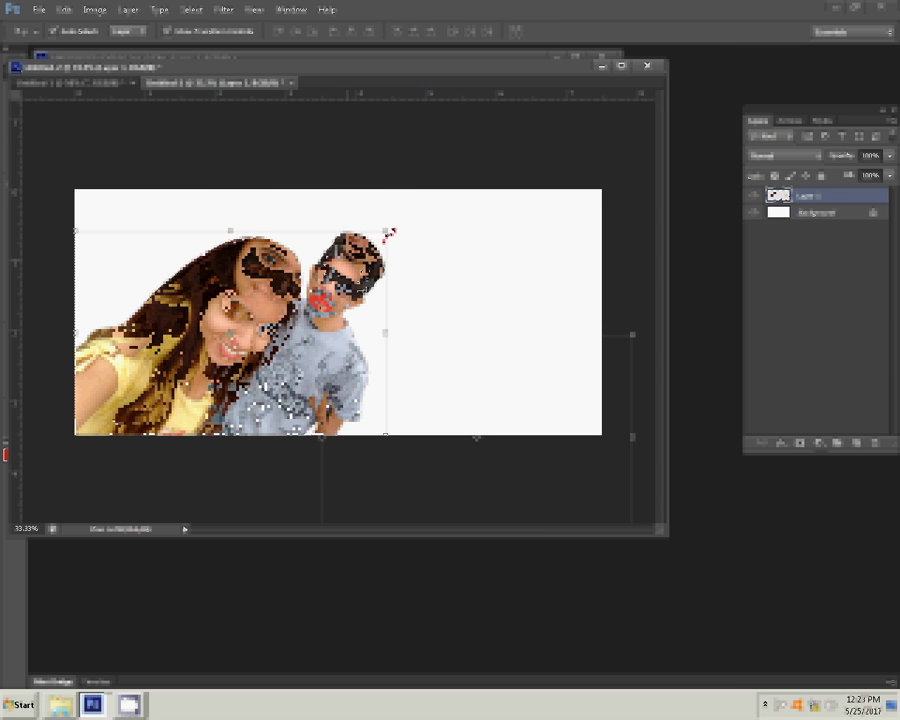
drag(386, 233, 306, 292)
key(Return)
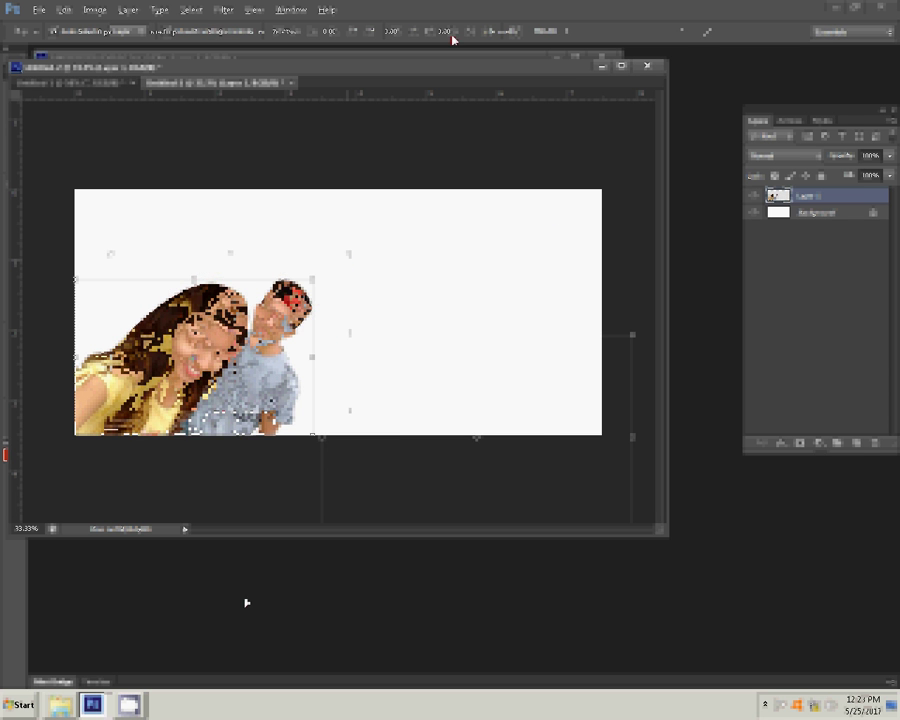
click(112, 573)
click(61, 705)
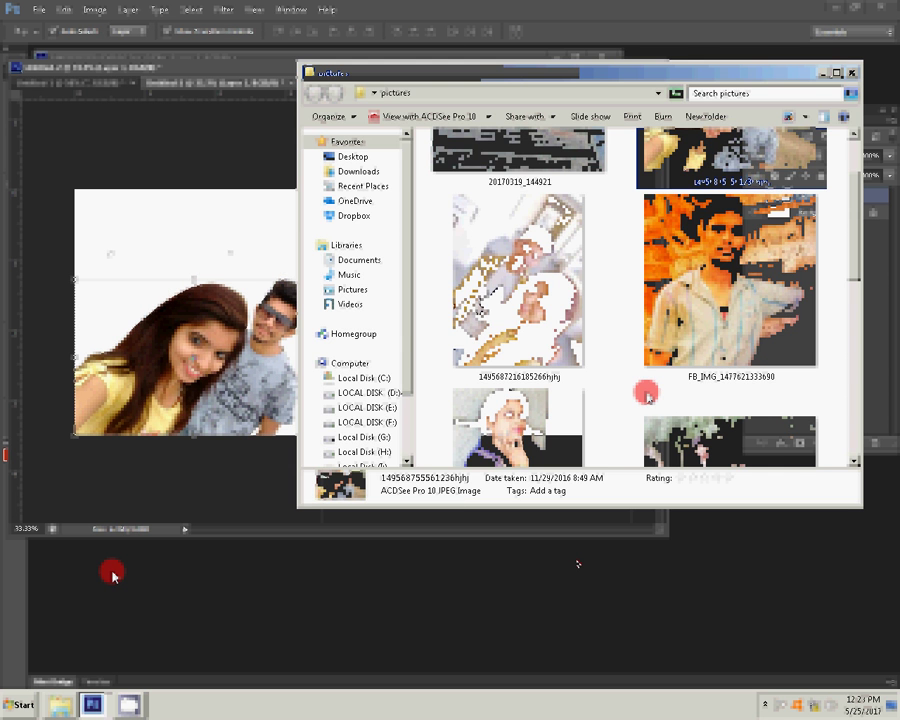
click(529, 320)
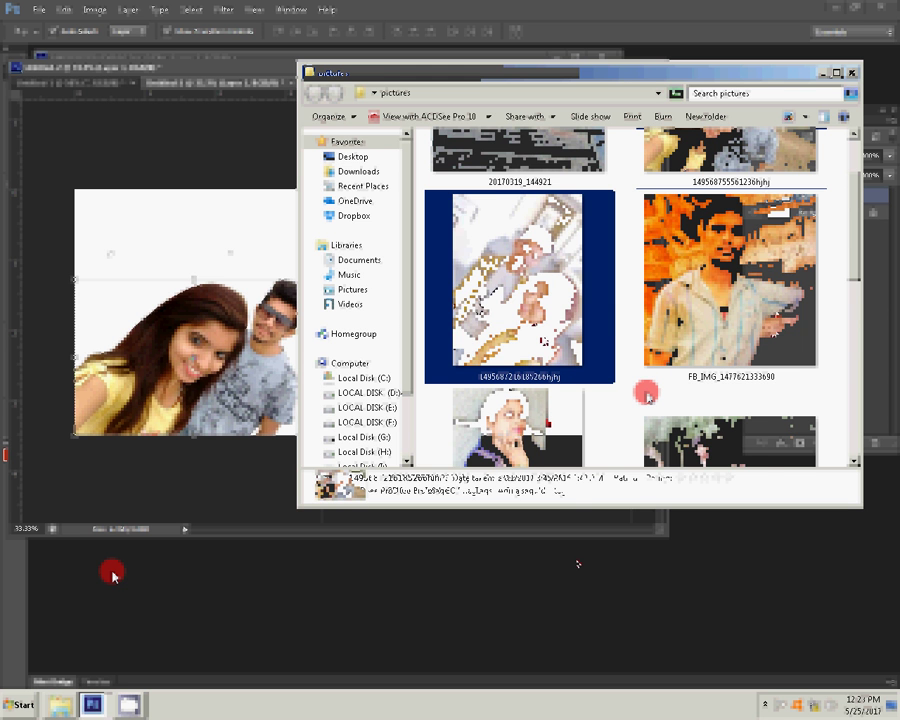
scroll(529, 300, down, 1)
click(93, 705)
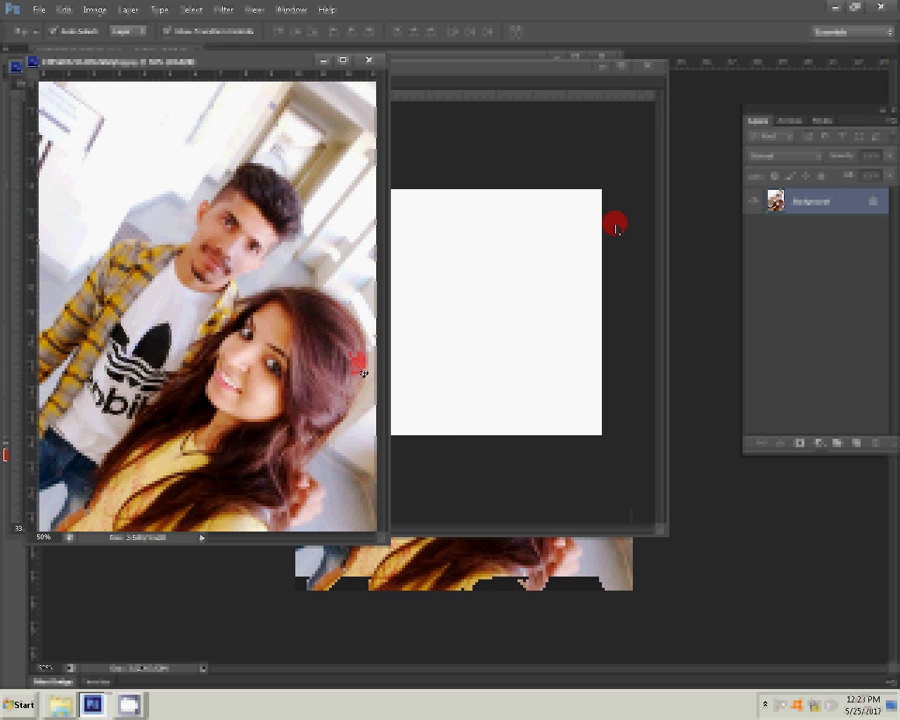
Darken the photo's midtones with a Levels adjustment.
key(ctrl+l)
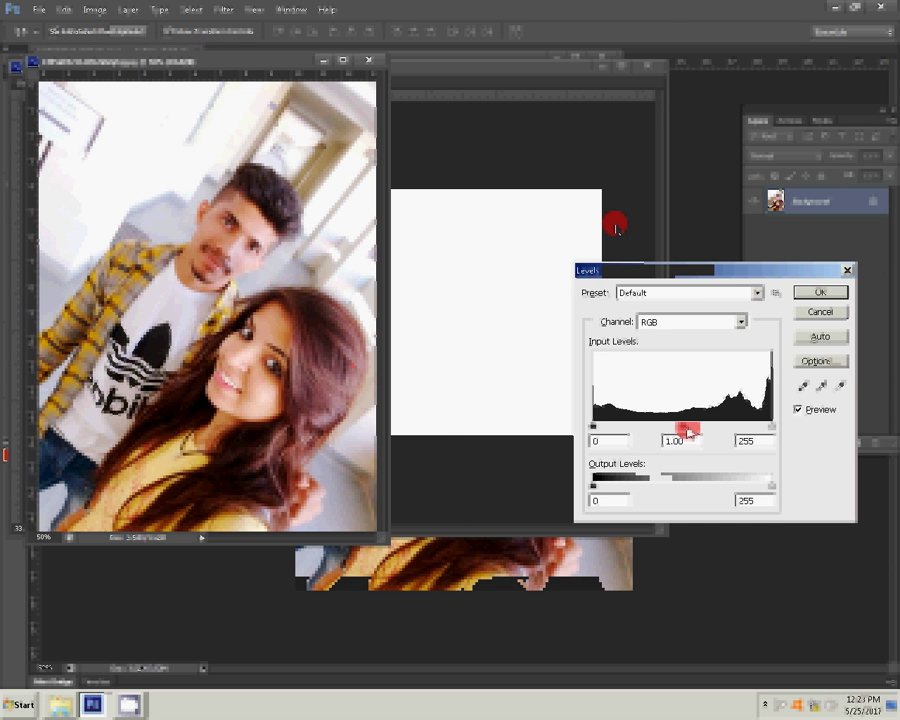
drag(688, 431, 701, 432)
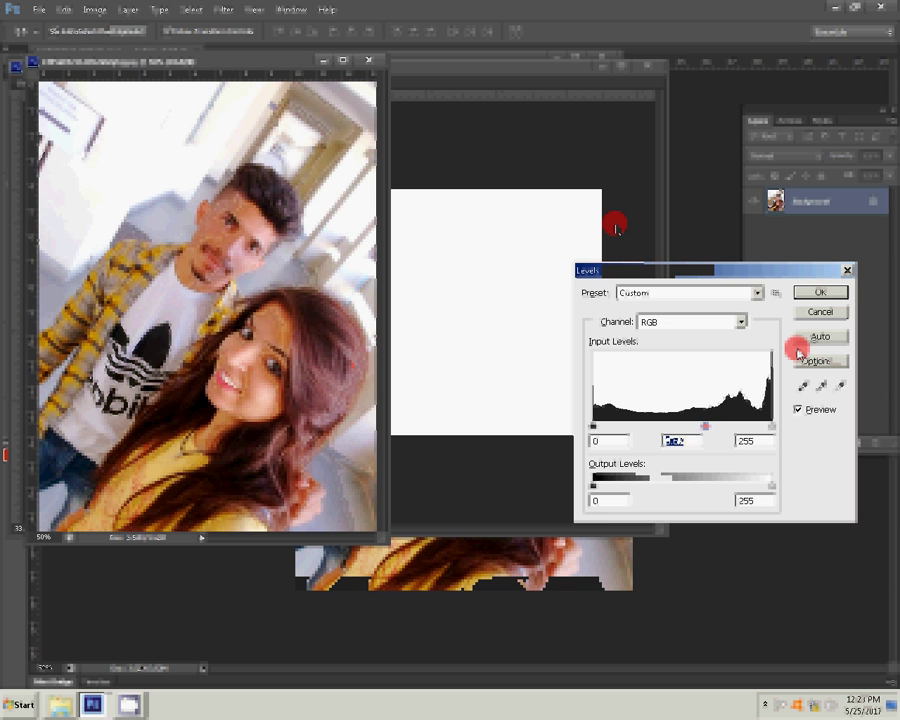
click(820, 293)
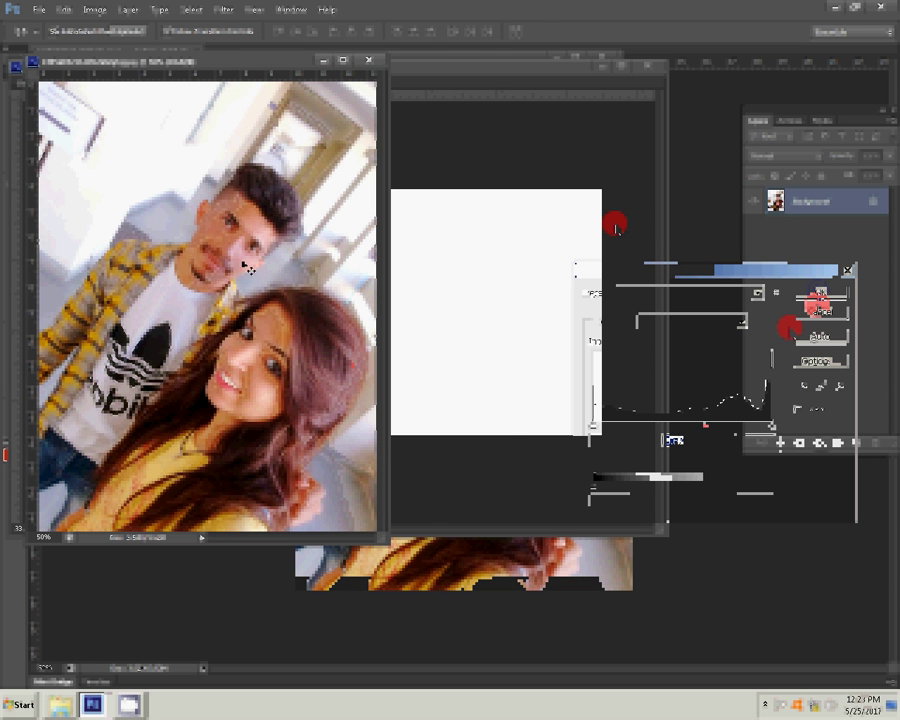
Start a Pen path at the man's shirt collar and trace it up his jaw and around his ear.
key(z)
click(203, 280)
click(203, 280)
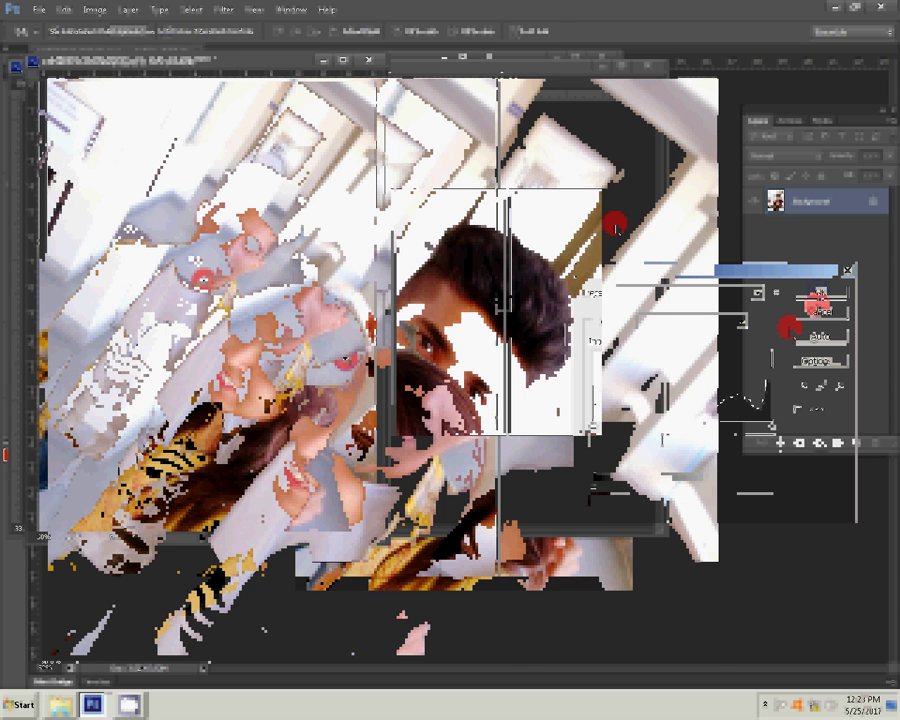
click(403, 384)
click(403, 384)
click(411, 427)
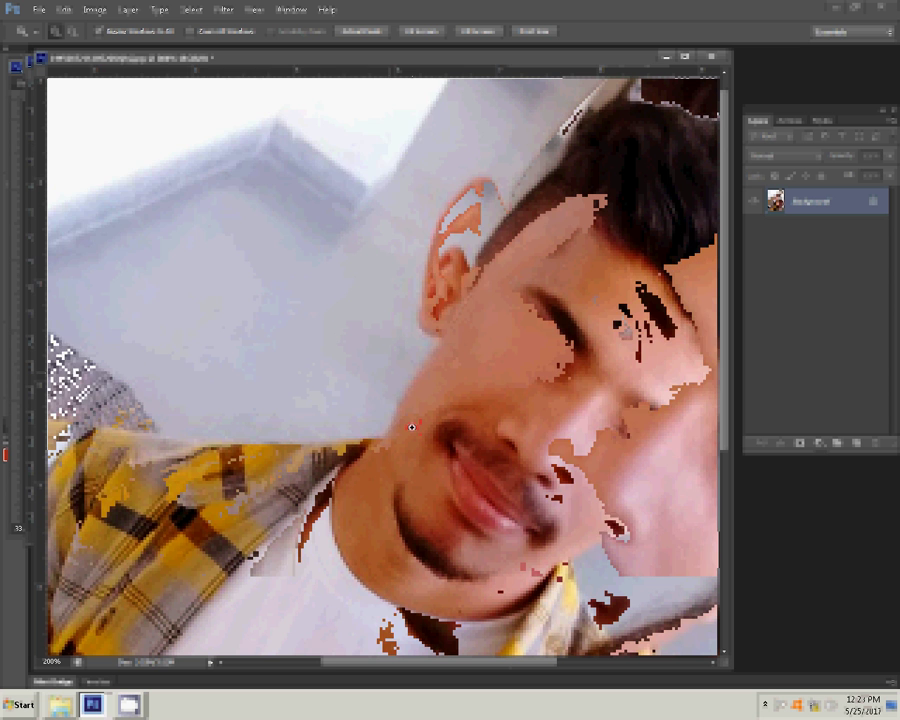
key(j)
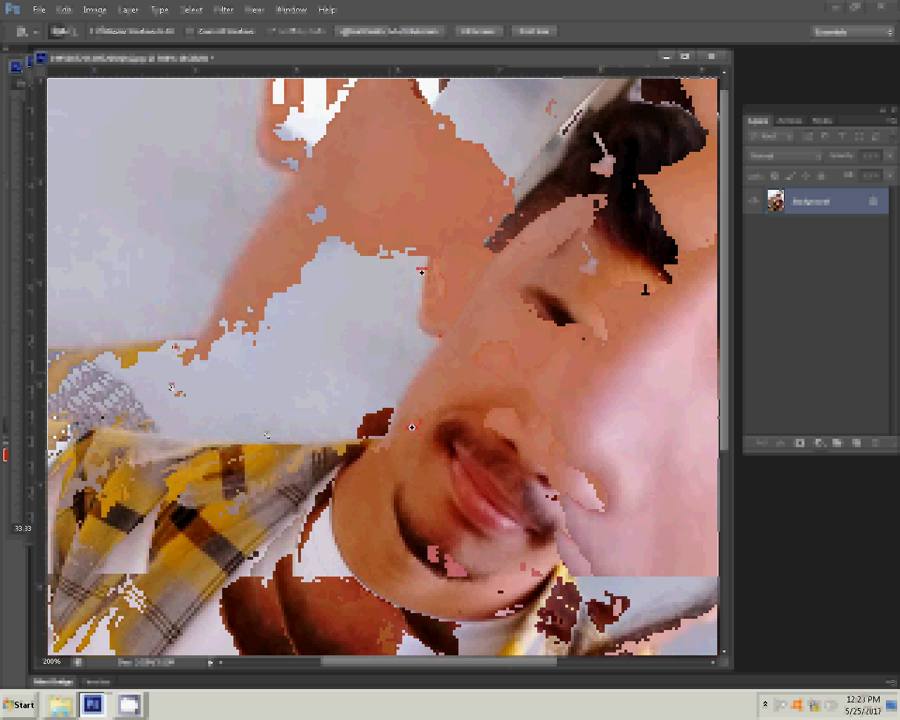
click(252, 242)
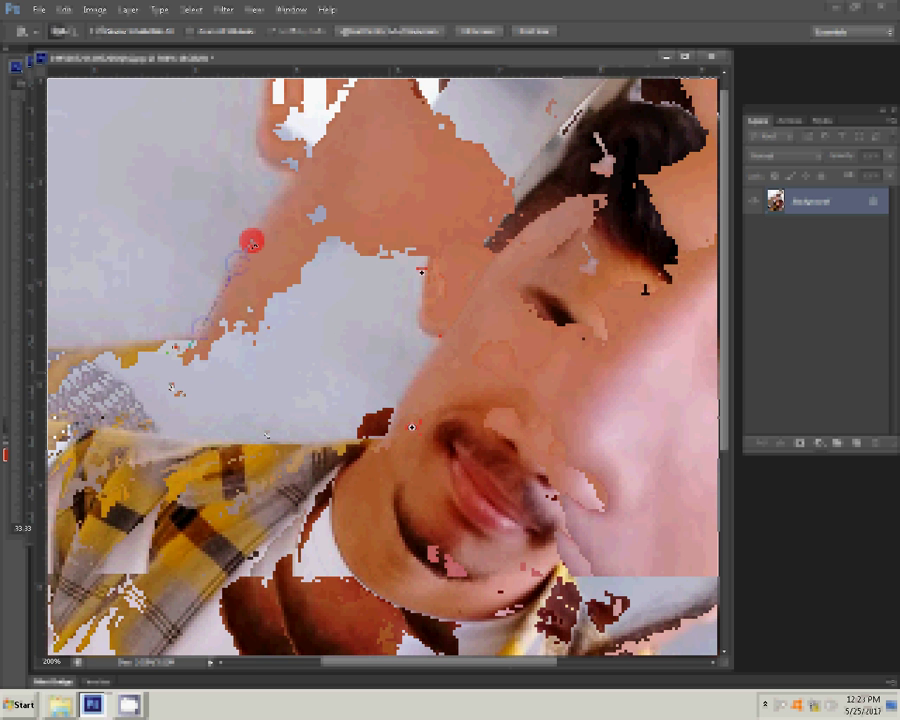
drag(273, 141, 253, 426)
click(236, 416)
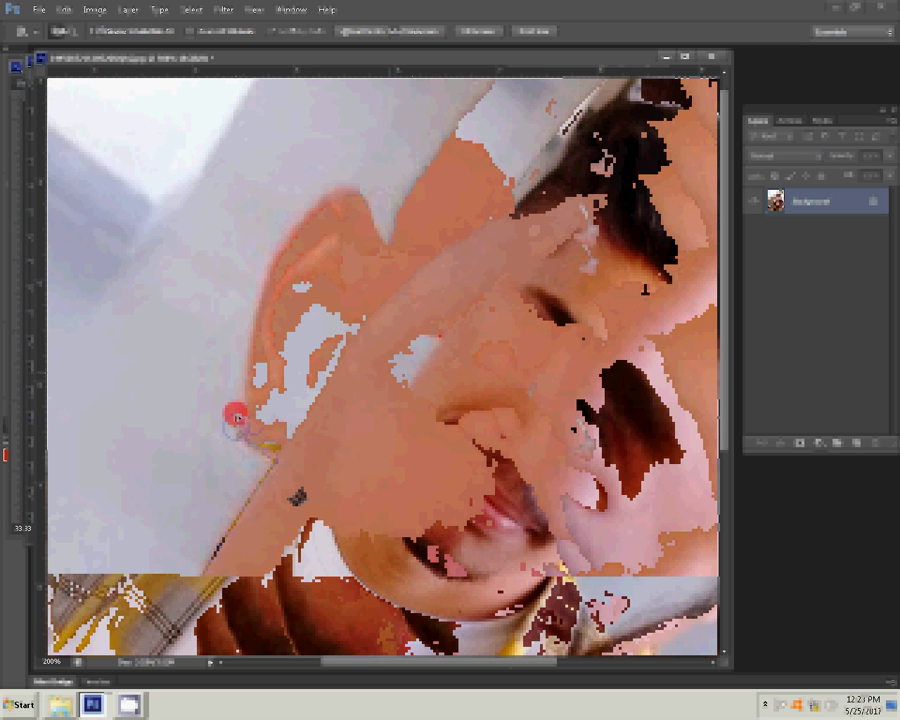
click(308, 211)
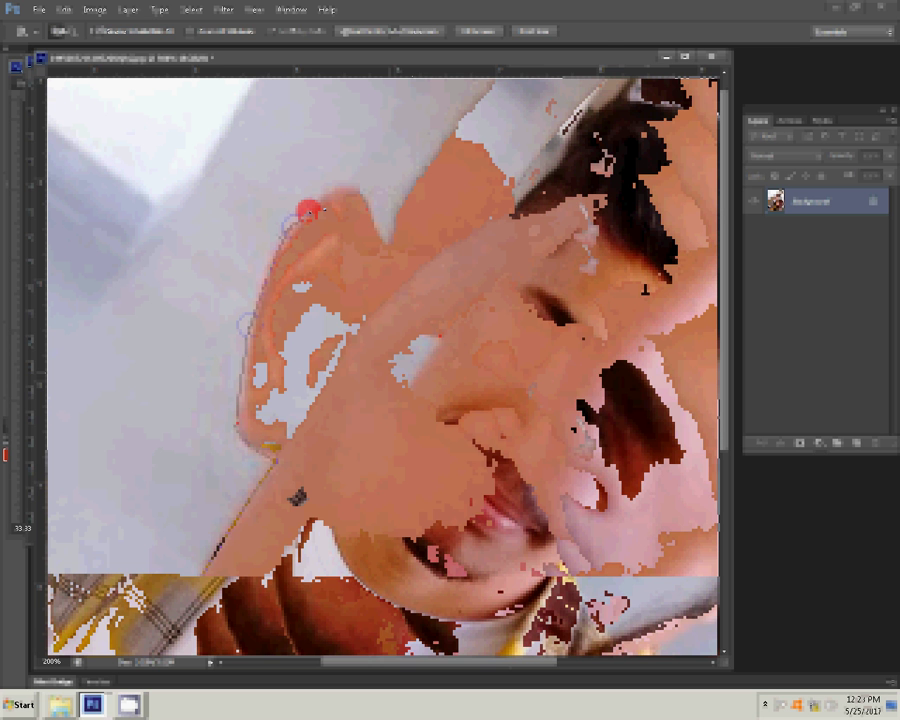
click(381, 244)
click(400, 201)
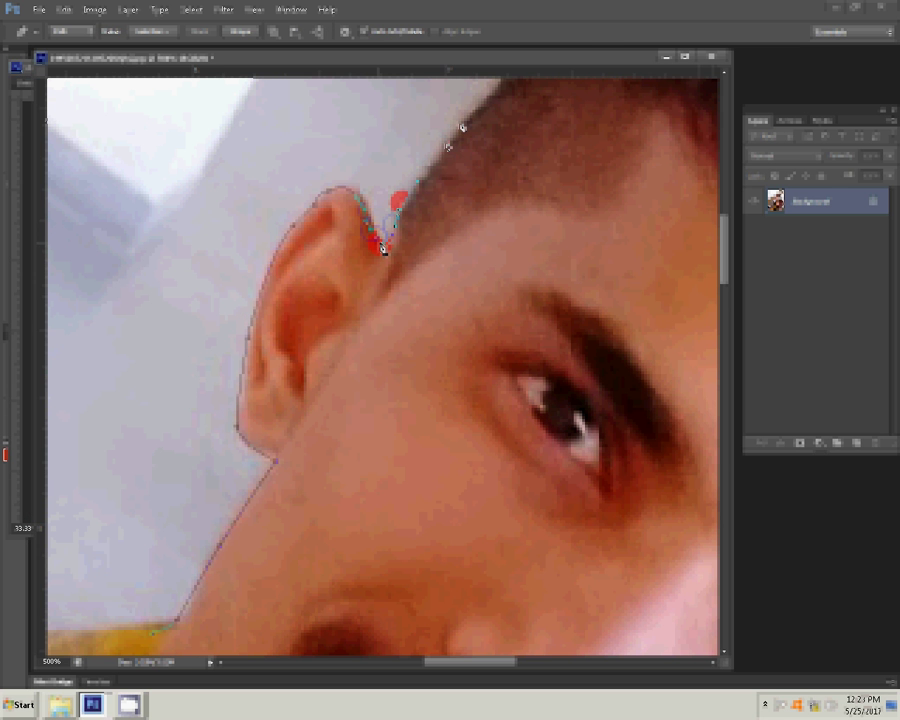
Continue the Pen path over the man's hair and down the far side of his head.
click(323, 265)
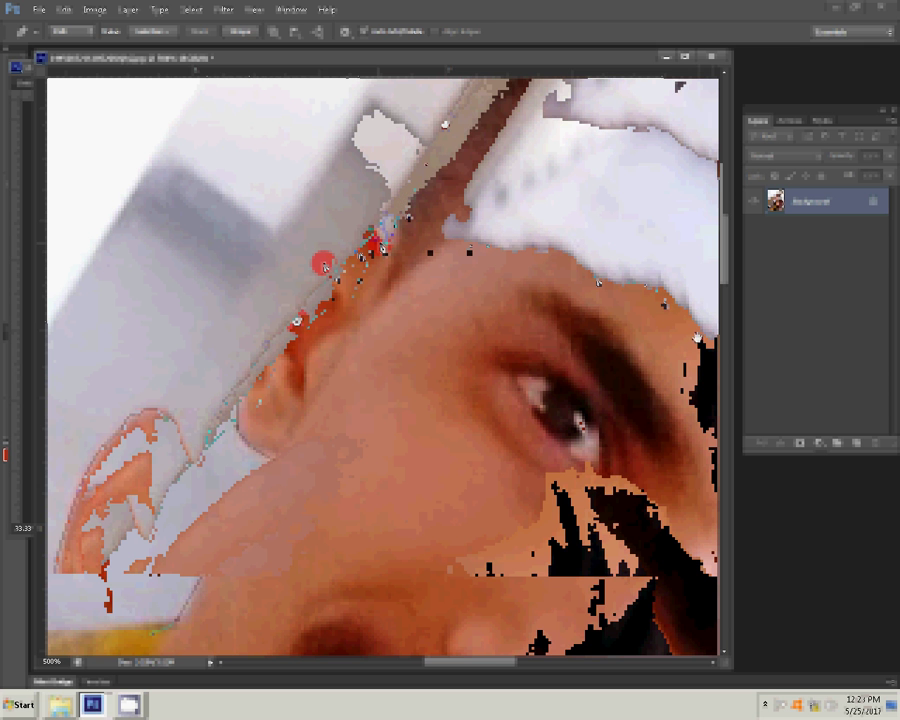
click(598, 283)
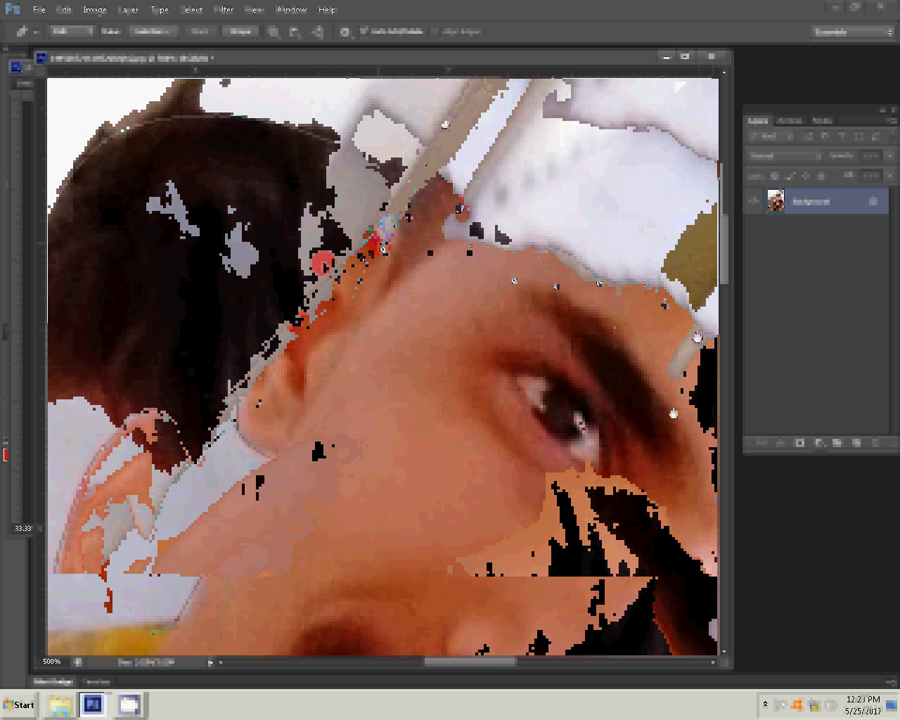
click(462, 275)
click(480, 334)
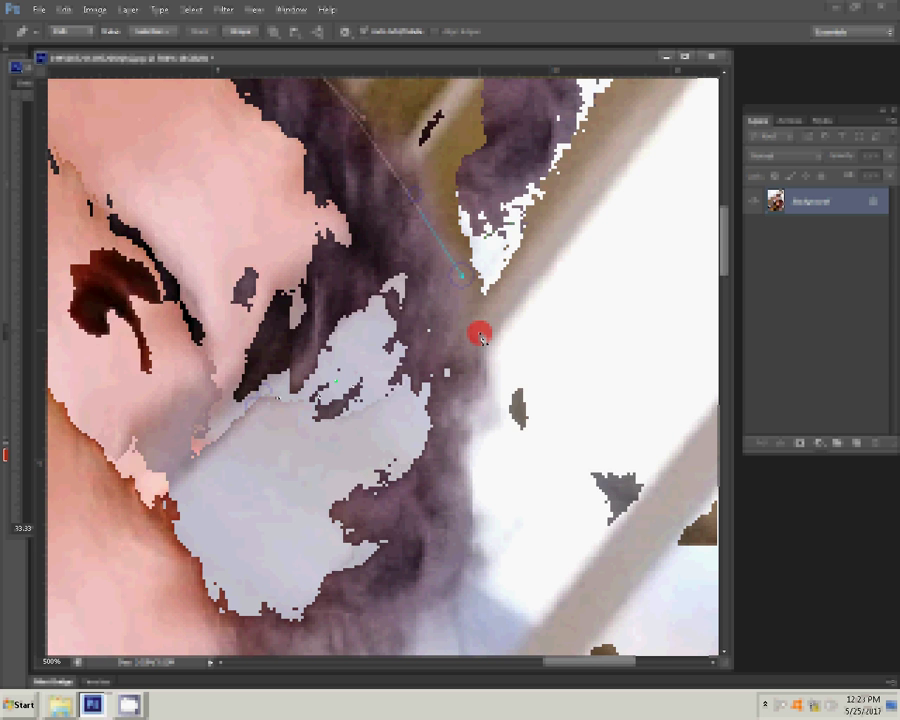
click(275, 322)
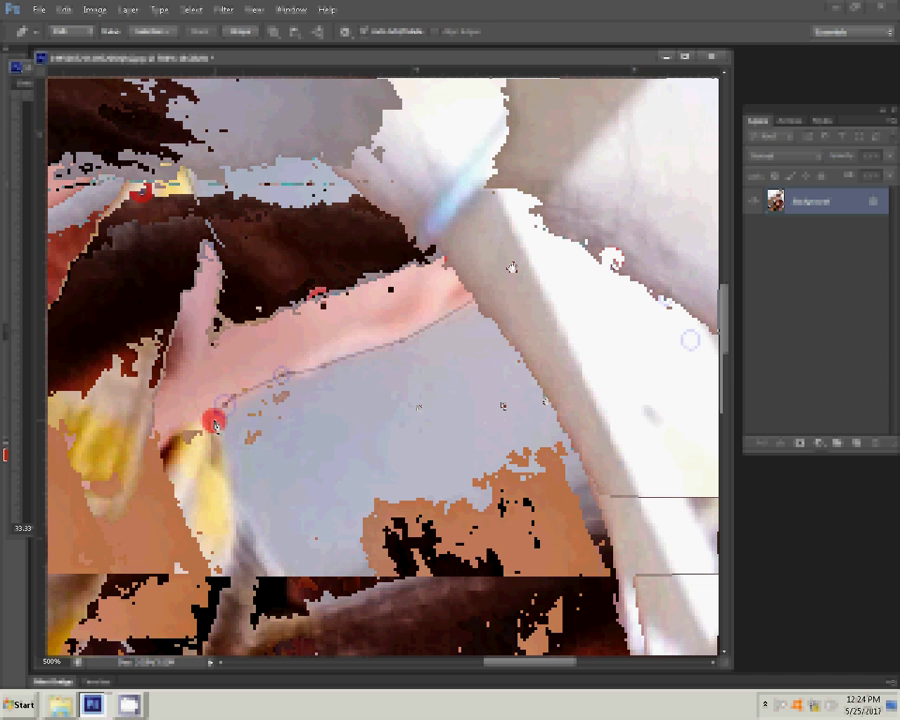
Continue the Pen path down the outer edge of the woman's hair towards the hand.
click(663, 420)
drag(636, 368, 638, 180)
drag(560, 418, 533, 166)
drag(362, 391, 423, 172)
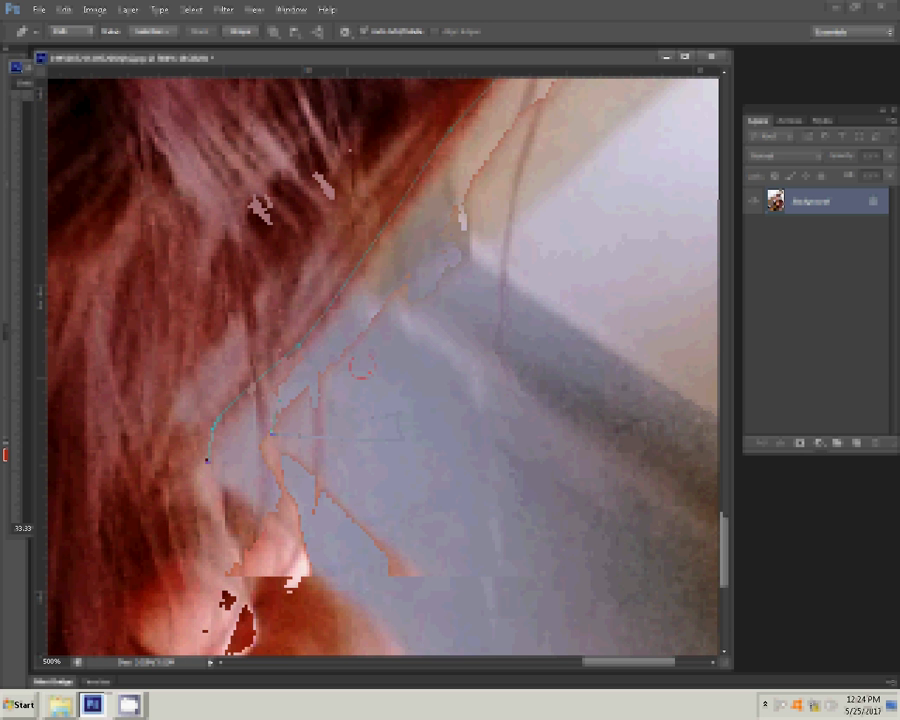
Trace the Pen path around the hand below the woman's hair and down to the photo's lower edge.
scroll(362, 368, down, 1)
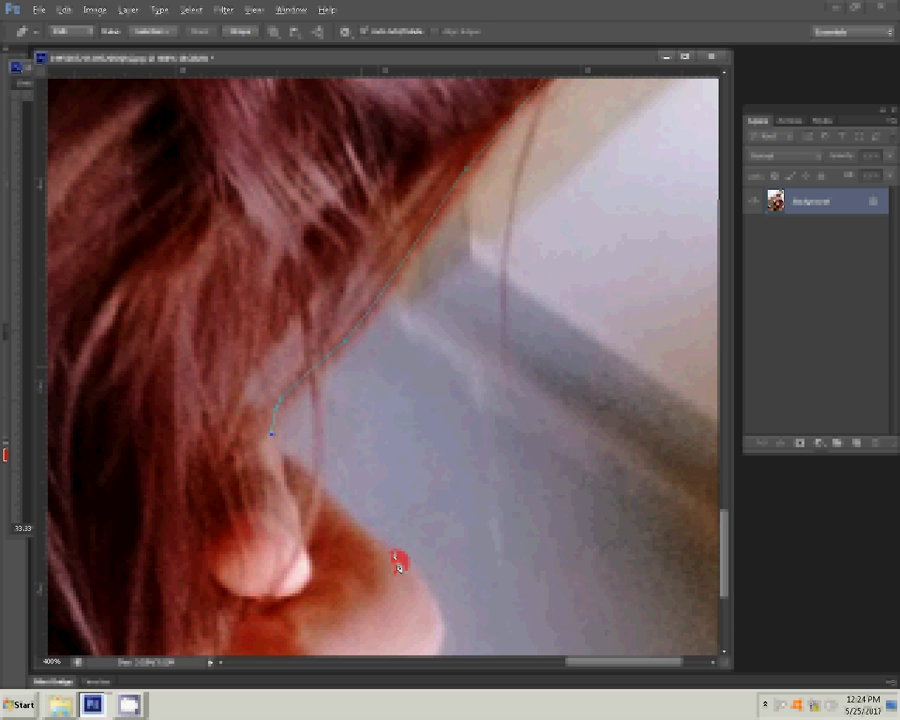
scroll(398, 565, down, 4)
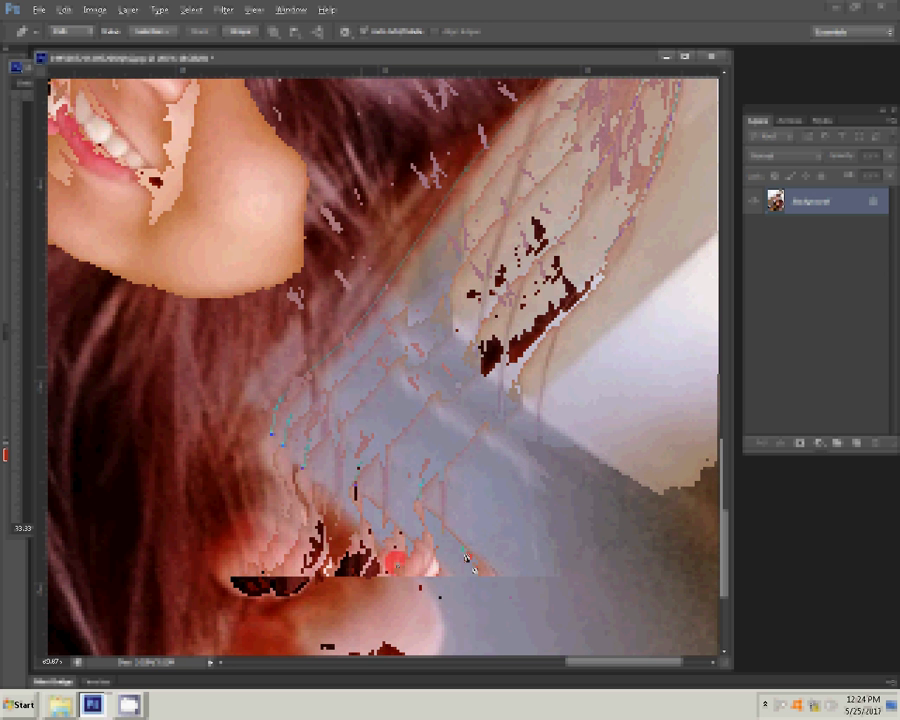
drag(451, 406, 451, 311)
click(495, 566)
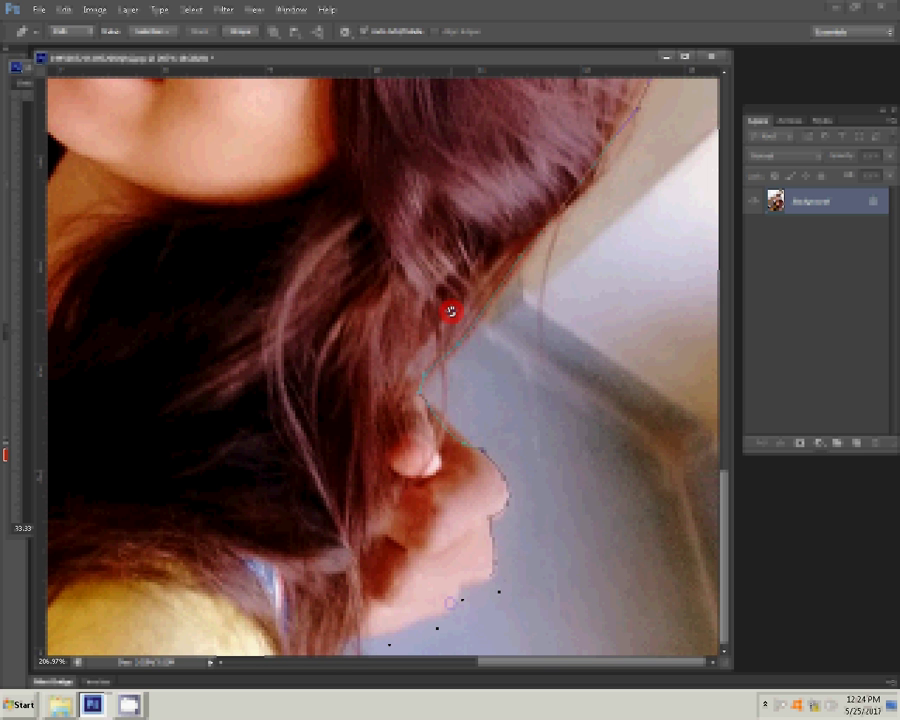
drag(290, 565, 557, 533)
drag(342, 547, 611, 517)
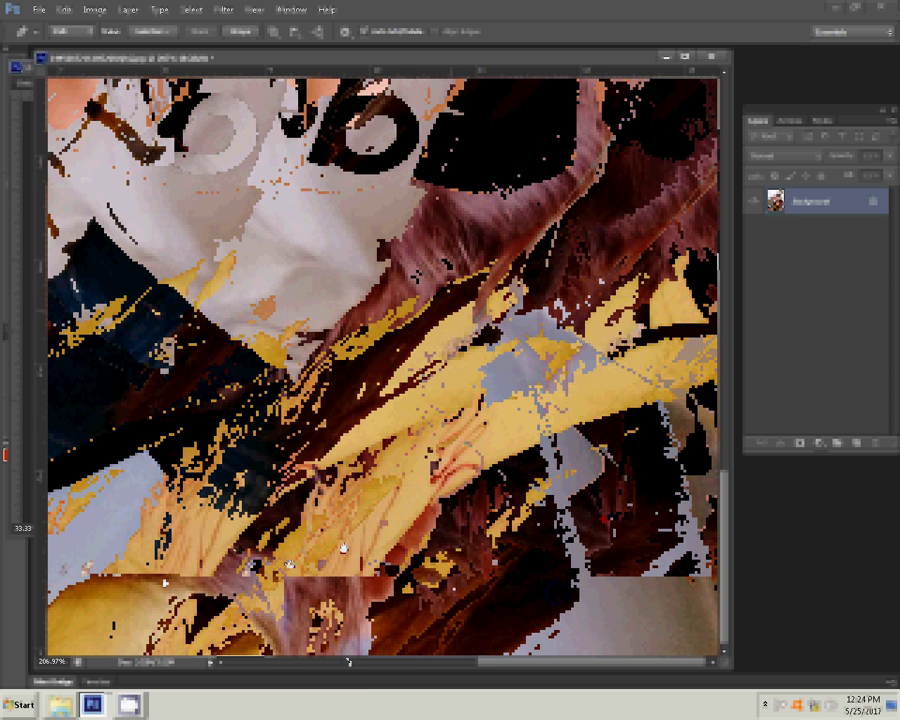
Trace the Pen path around the man's jeans, the hem of his shirt and up the outside of his plaid sleeve.
click(98, 640)
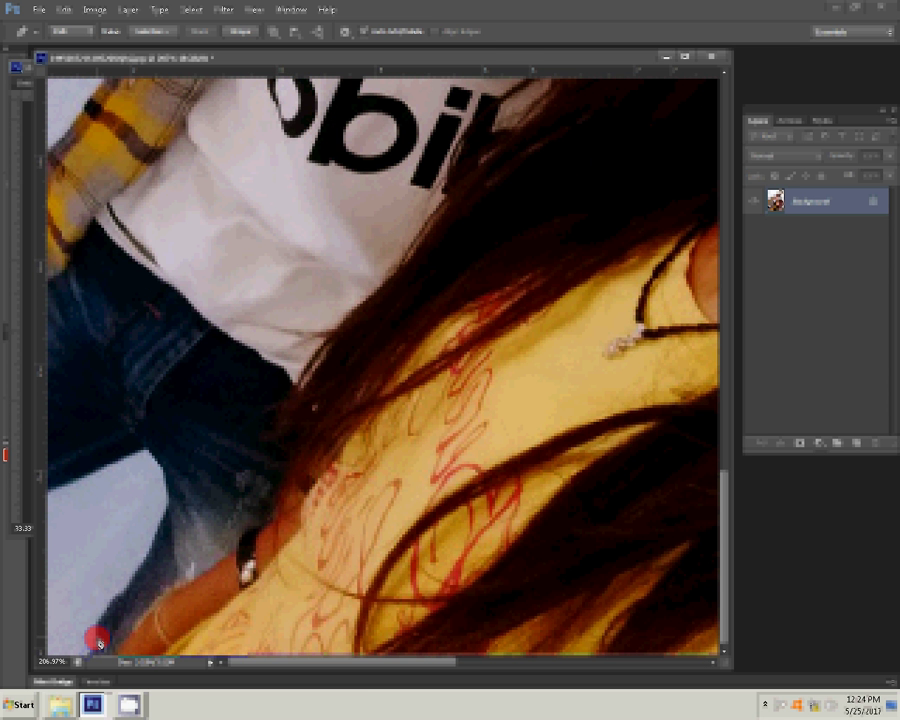
drag(146, 555, 164, 476)
click(143, 455)
click(66, 492)
drag(92, 279, 134, 508)
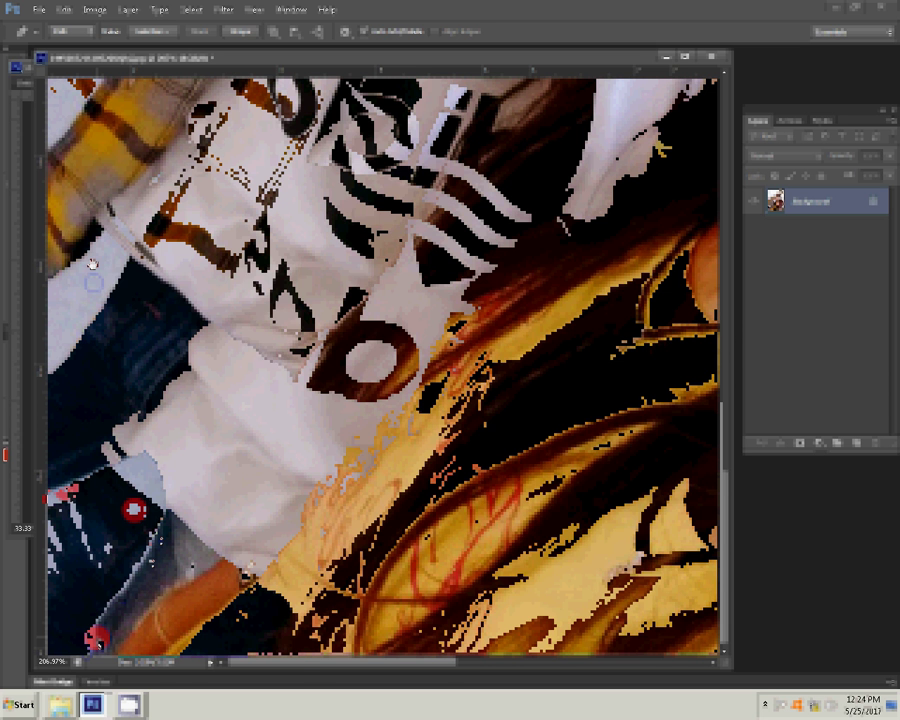
click(133, 241)
click(96, 303)
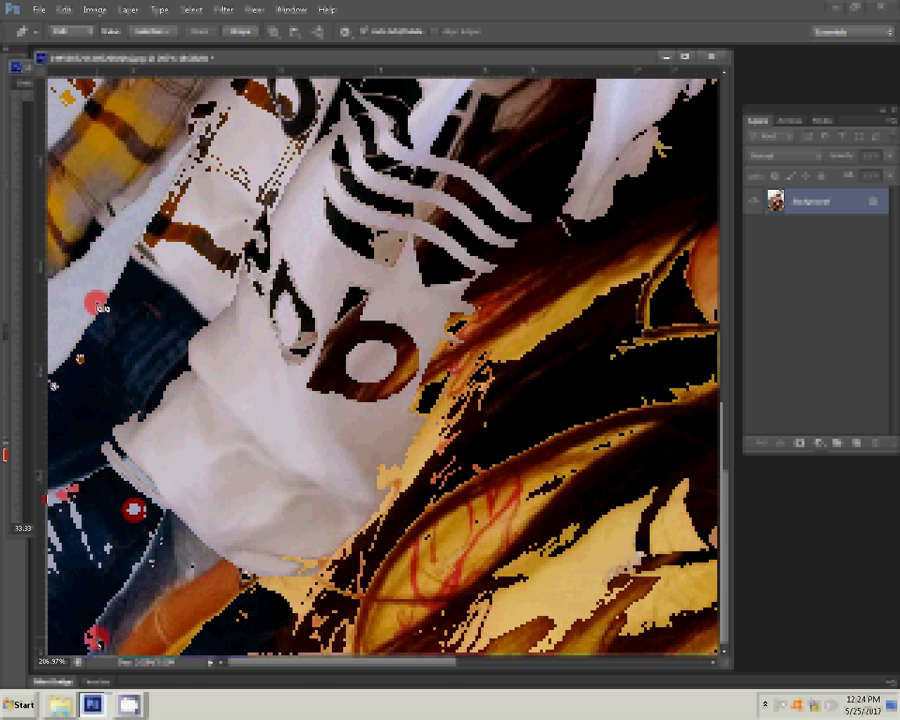
click(192, 170)
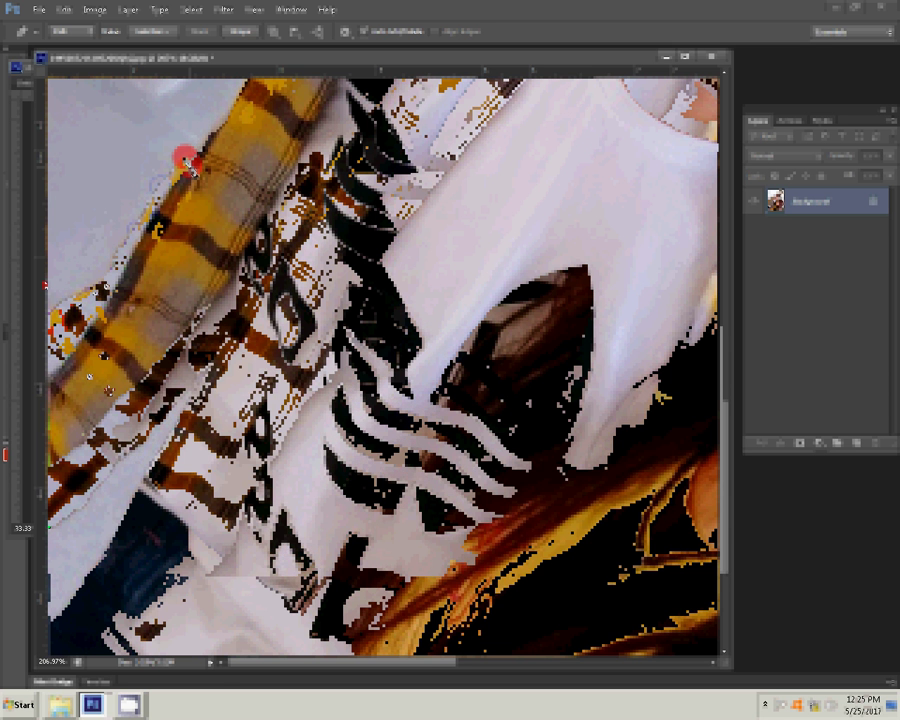
Continue the Pen path along the man's upper sleeve and shoulder, and close it at the collar.
alt+click(213, 362)
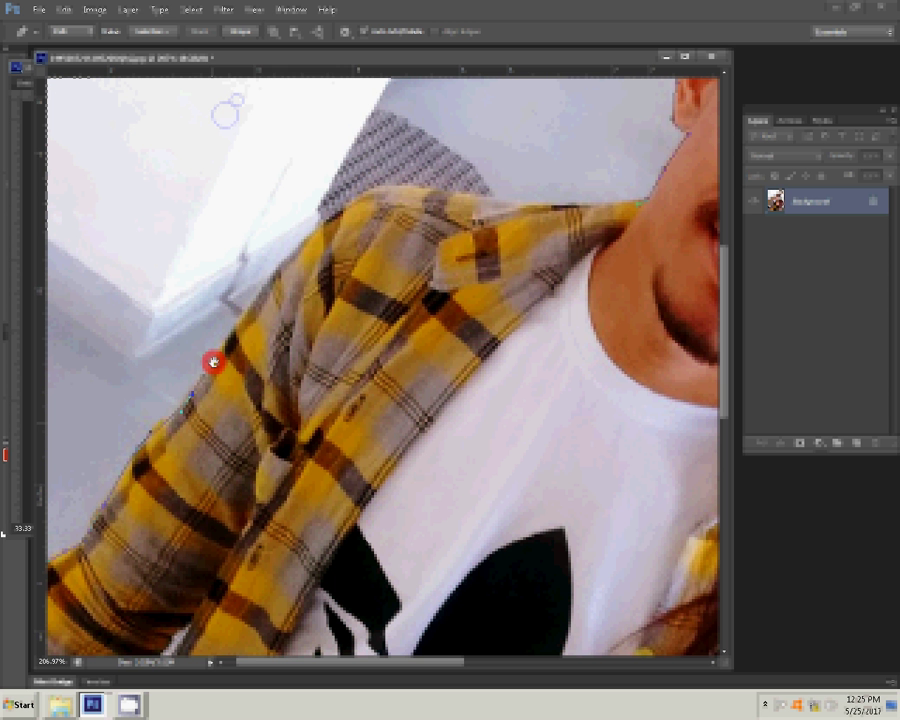
drag(282, 261, 307, 236)
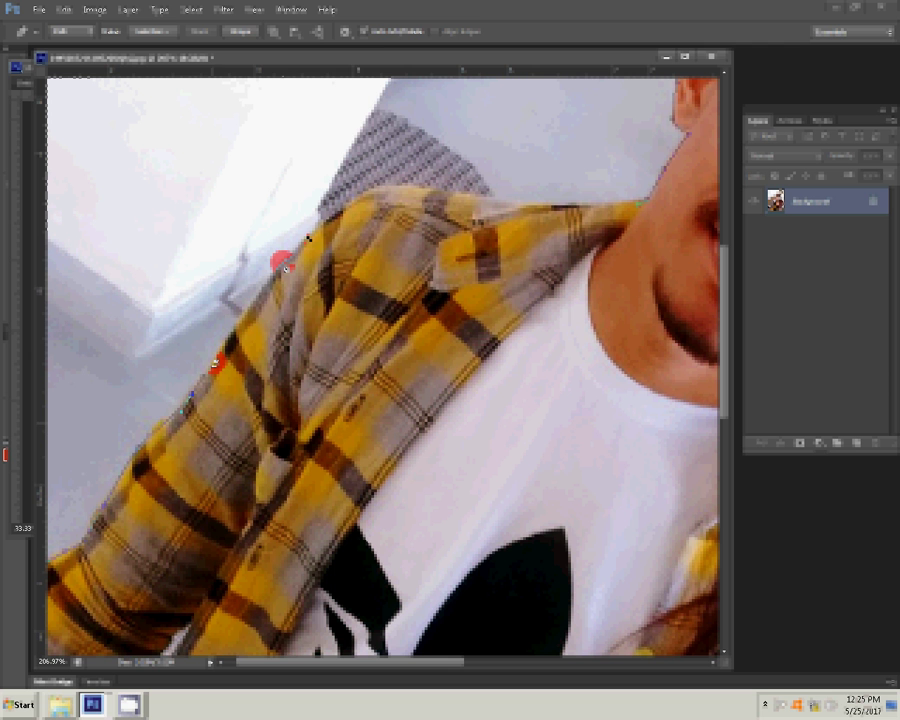
click(484, 199)
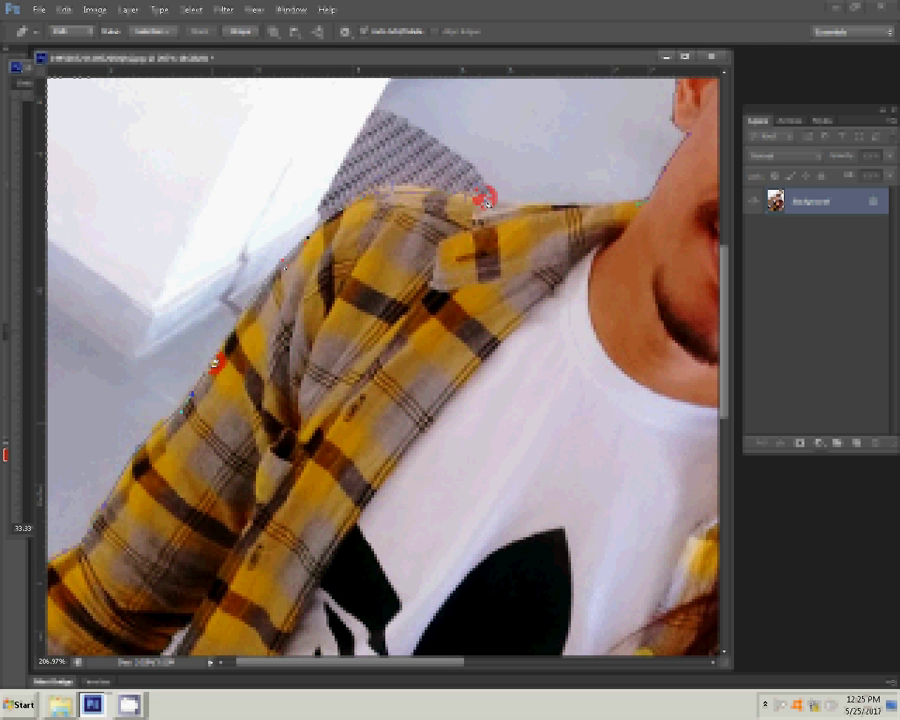
click(632, 207)
click(650, 219)
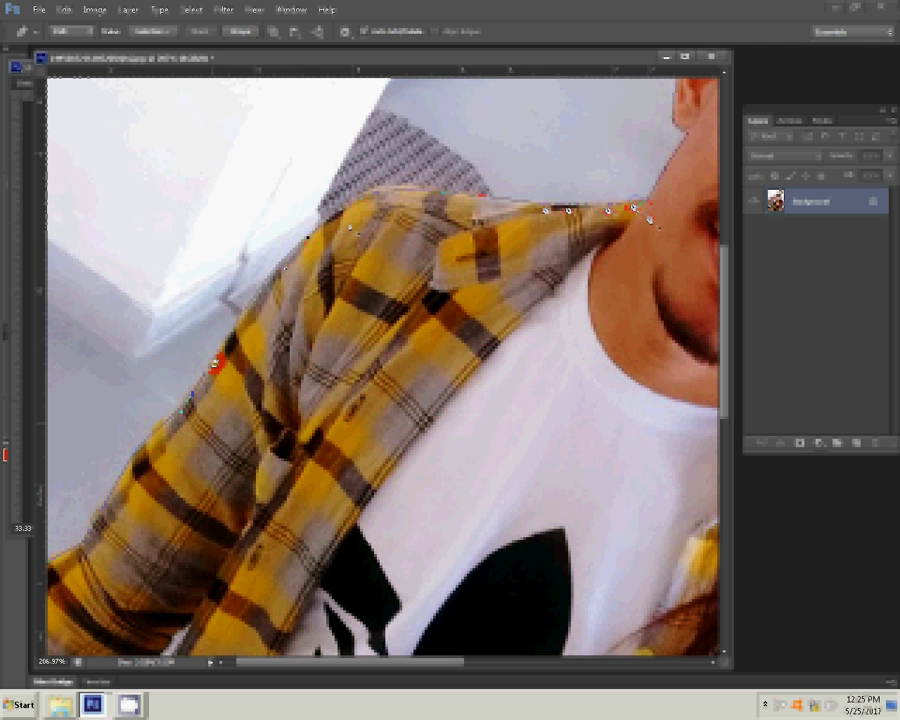
Convert the closed path into a selection, copy the couple to a new layer and bring the cut-out into the mug document.
right_click(442, 207)
click(484, 266)
click(433, 150)
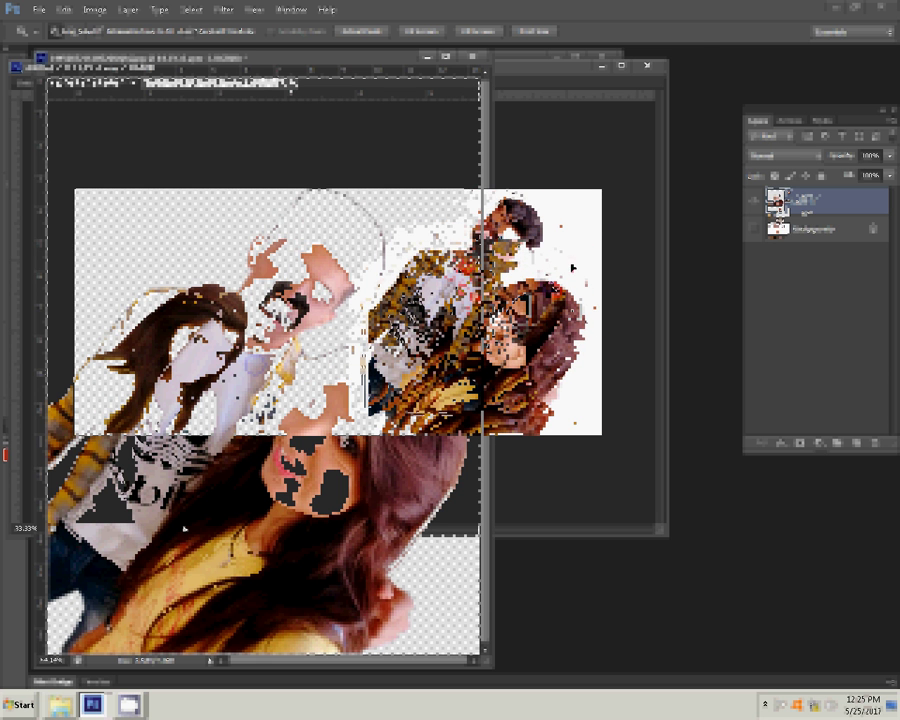
Flip the second cut-out couple horizontally and move it to the canvas's right edge.
key(ctrl+t)
right_click(530, 230)
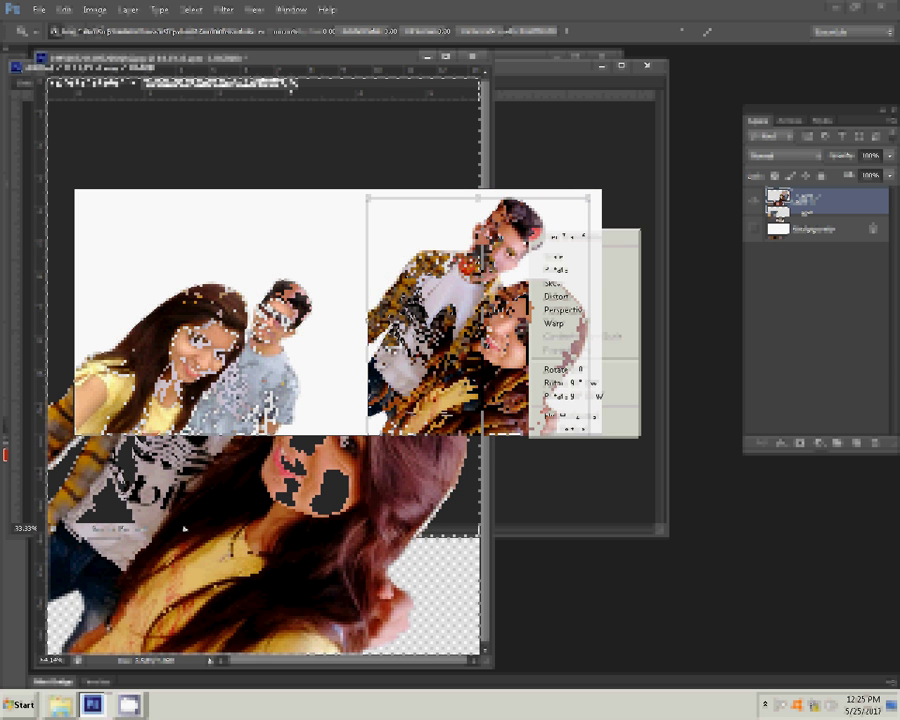
click(570, 415)
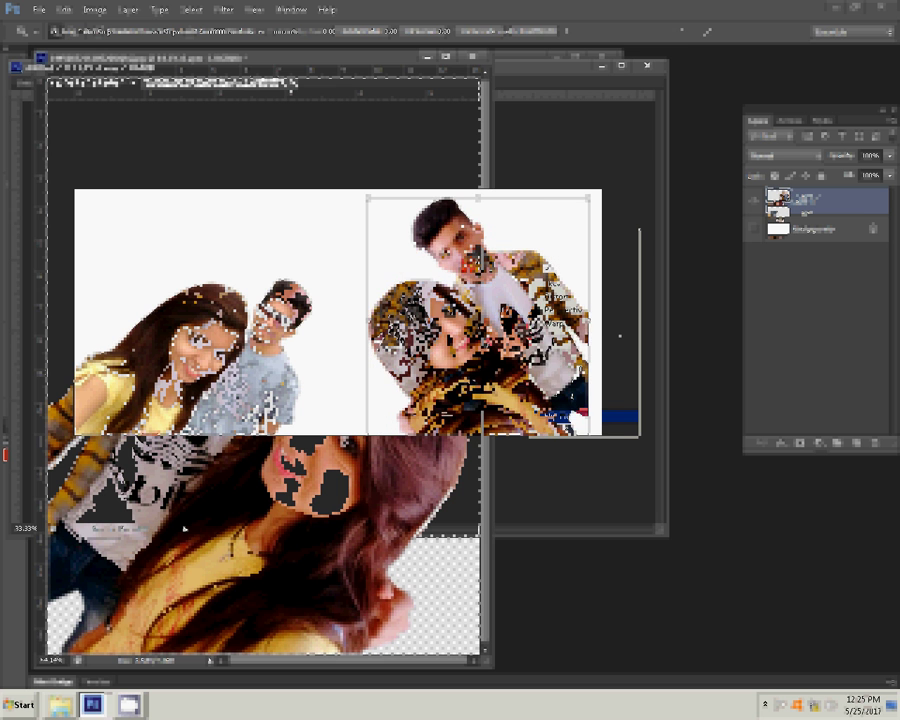
drag(486, 358, 500, 358)
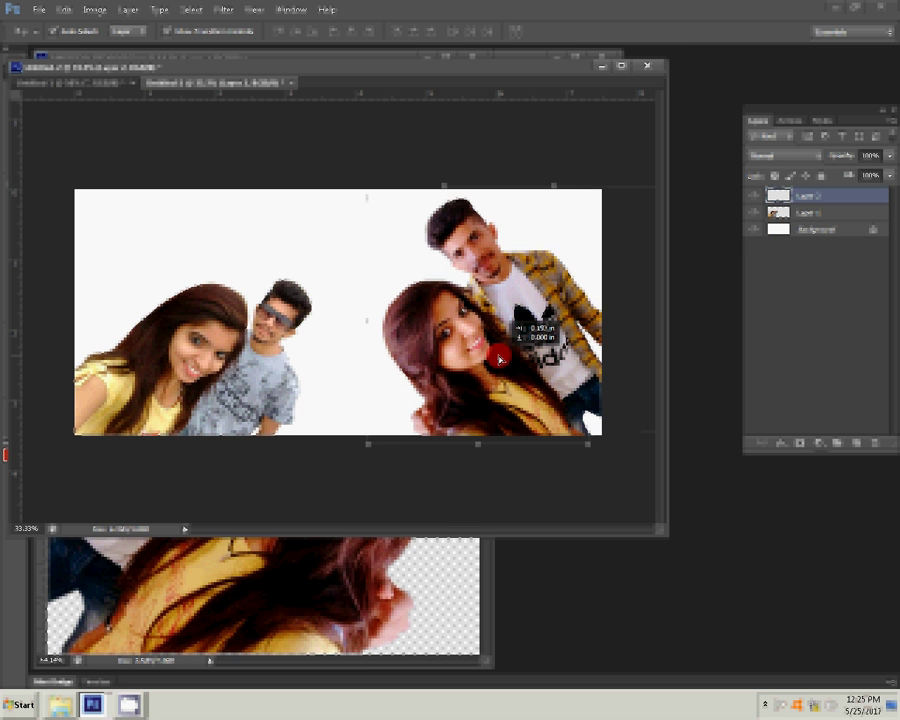
Nudge the second cut-out couple up towards the canvas's top edge.
key(Up)
key(Up)
key(Up)
key(Up)
key(Up)
key(Up)
key(Up)
key(Up)
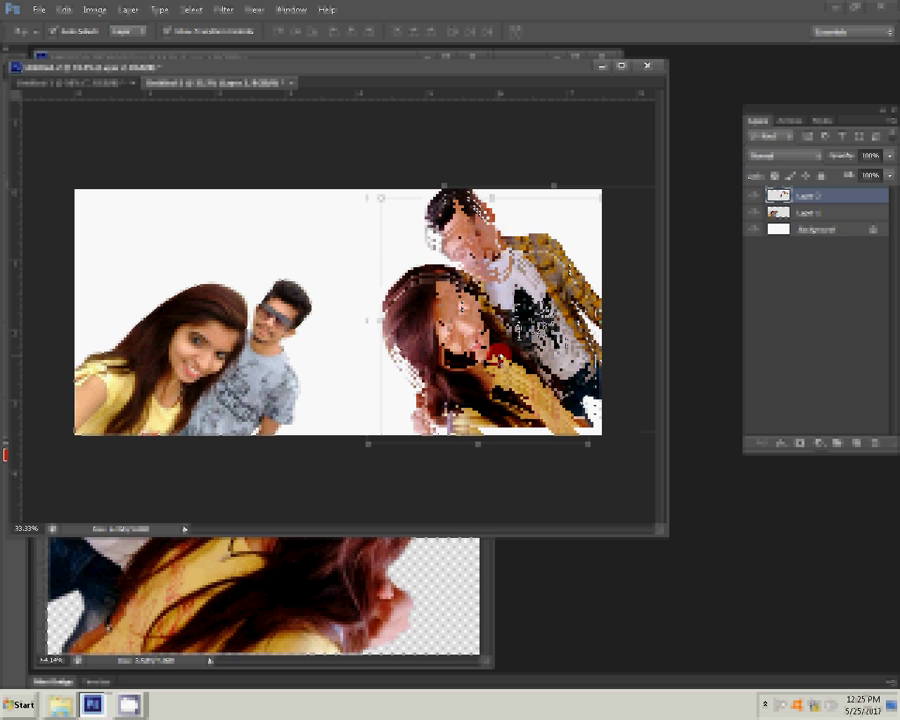
key(Up)
key(Up)
key(Up)
key(Up)
key(Up)
key(Up)
key(Up)
key(Up)
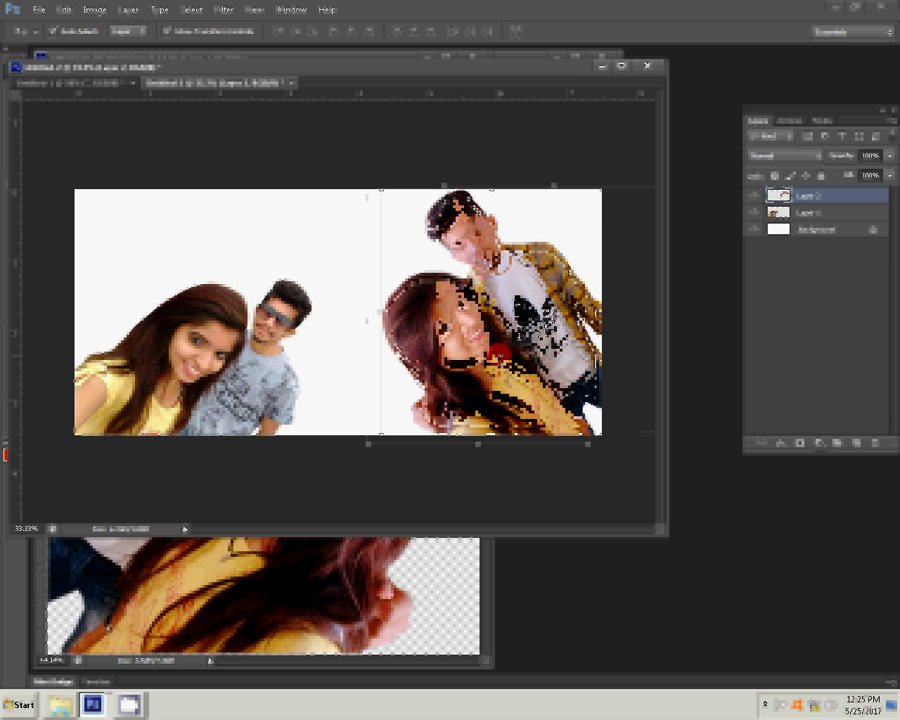
Scale the second cut-out couple down slightly so it sits inside the canvas edges.
click(602, 190)
key(ctrl+t)
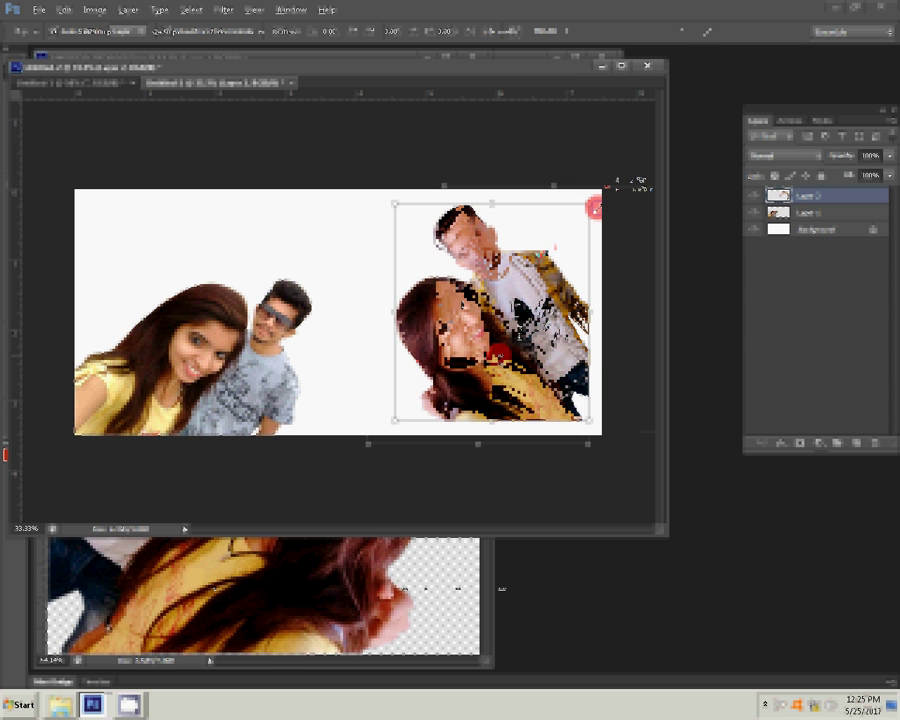
key(Return)
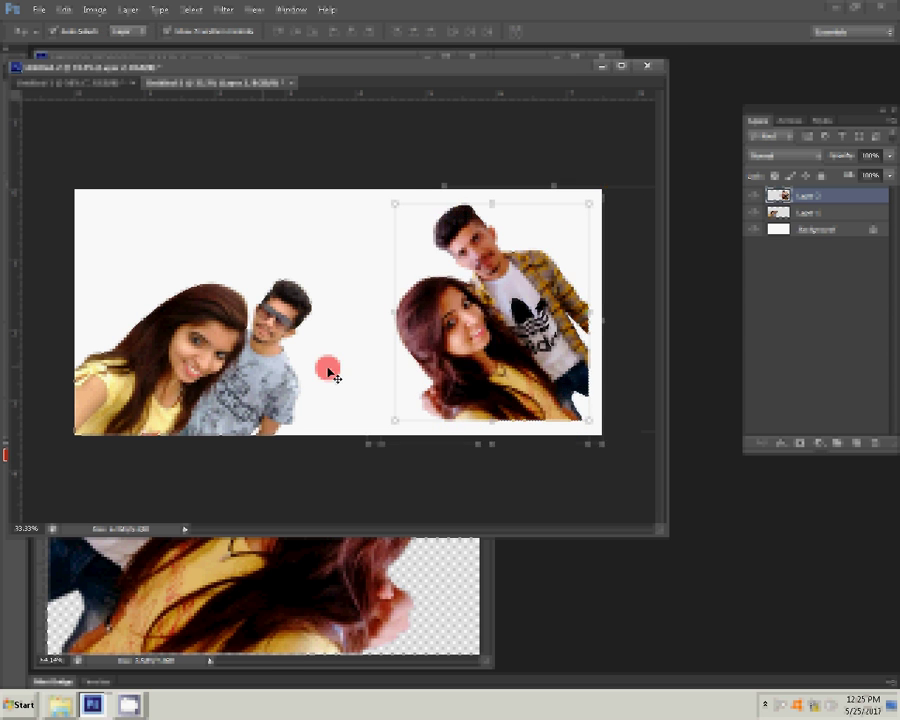
Move the second couple into the canvas's bottom-right corner and duplicate the first couple's cut-out into the middle of the canvas.
drag(457, 340, 471, 354)
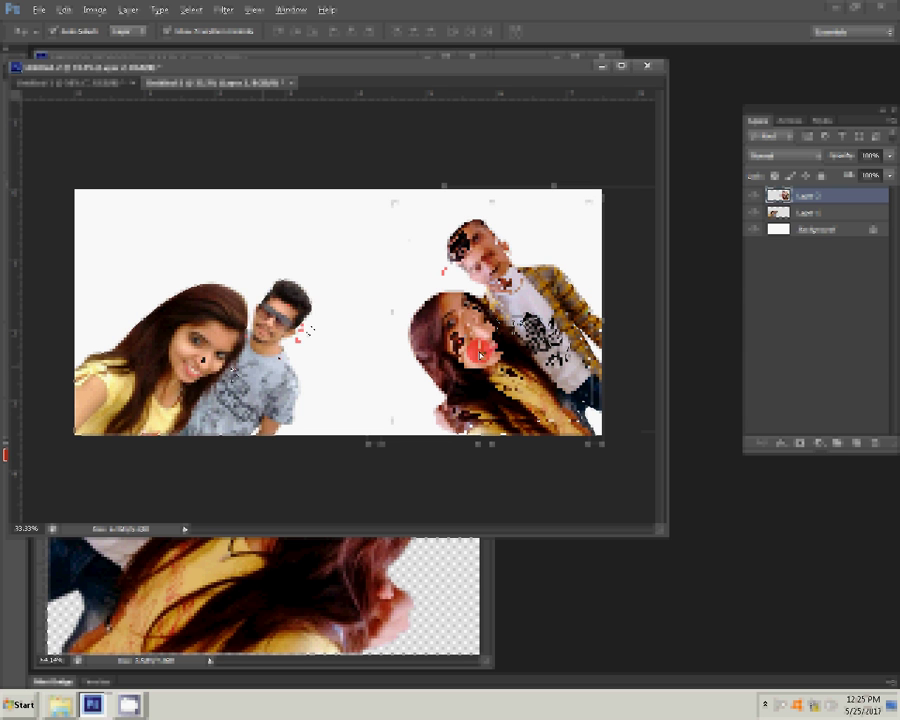
drag(201, 356, 333, 302)
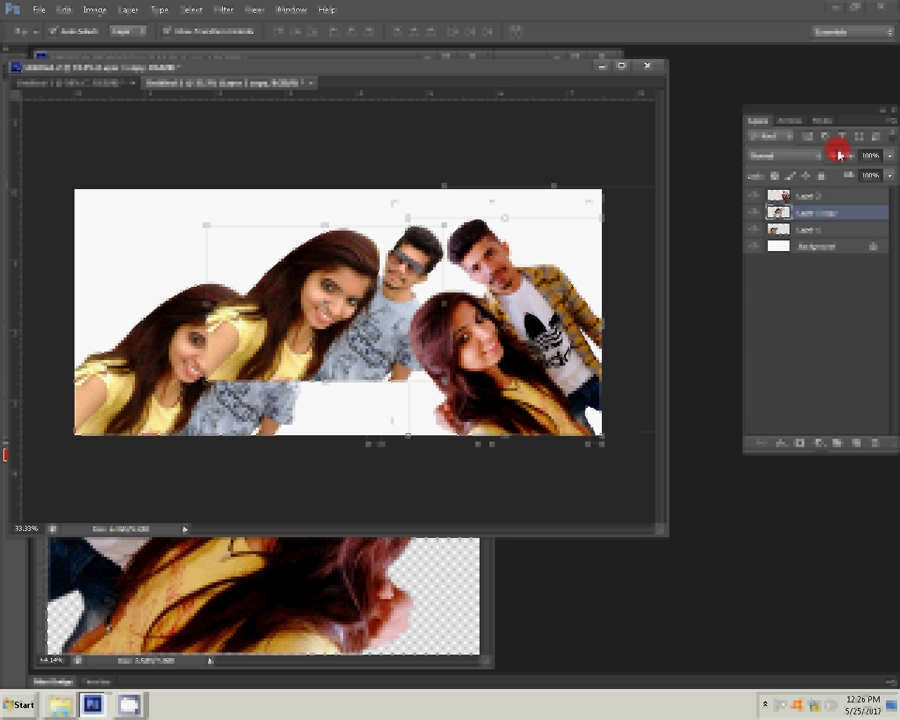
Set the duplicated couple's blend mode to Luminosity and softly erase its lower and left edges.
click(790, 156)
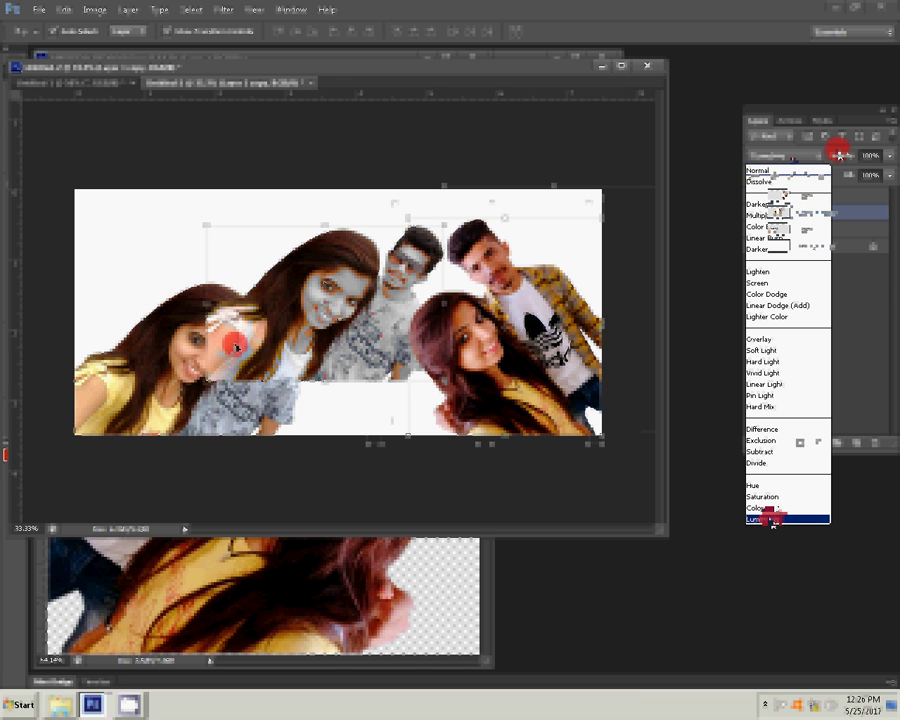
mouse_move(235, 347)
mouse_down()
mouse_move(243, 363)
mouse_move(236, 350)
mouse_move(216, 356)
mouse_move(218, 371)
mouse_move(246, 360)
mouse_move(206, 375)
mouse_up()
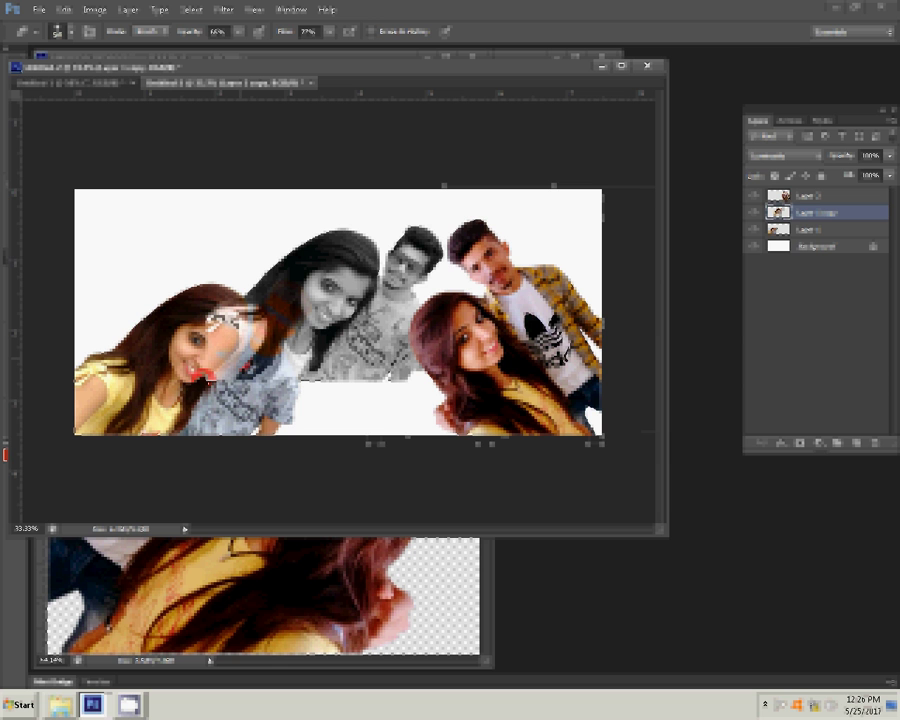
mouse_move(395, 367)
mouse_down()
mouse_move(366, 356)
mouse_move(312, 366)
mouse_move(361, 334)
mouse_up()
mouse_move(286, 405)
mouse_down()
mouse_move(400, 362)
mouse_move(268, 356)
mouse_move(398, 398)
mouse_up()
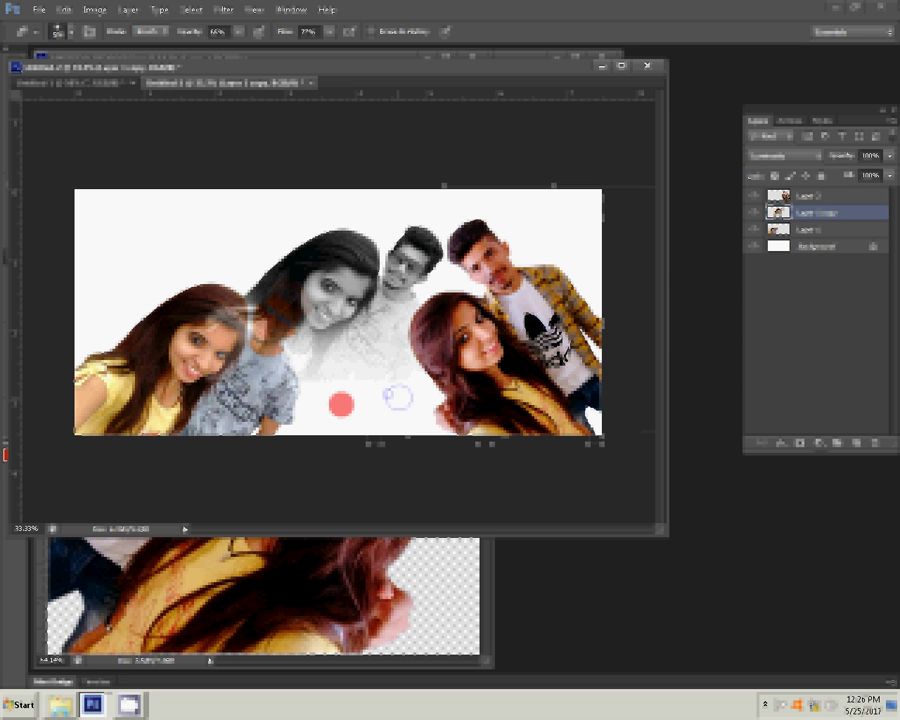
click(399, 411)
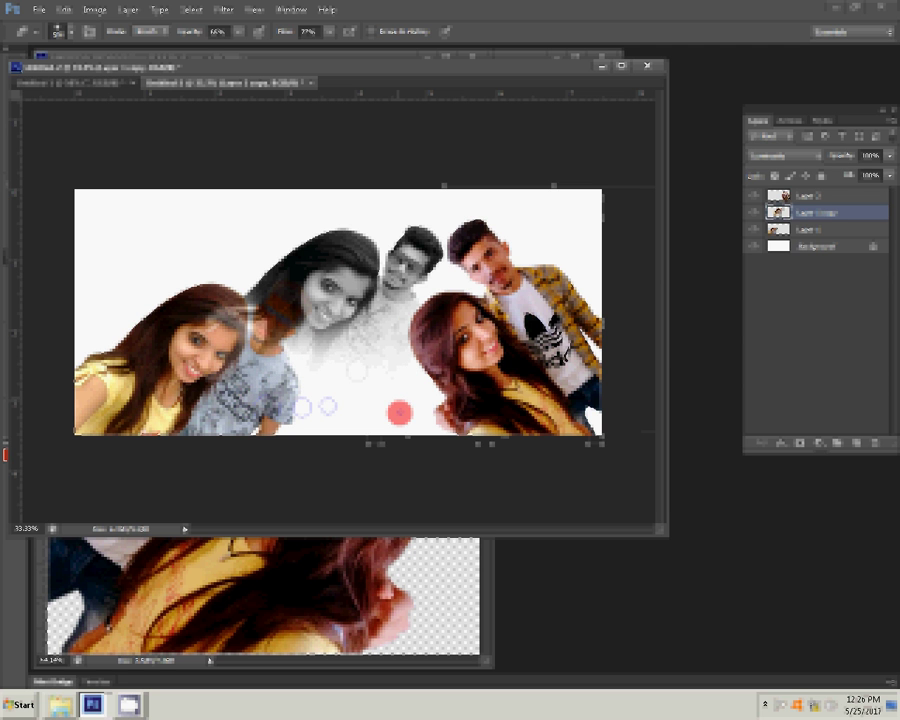
Enlarge the faded duplicate of the couple to about 238% so it spans the canvas as a backdrop.
key(v)
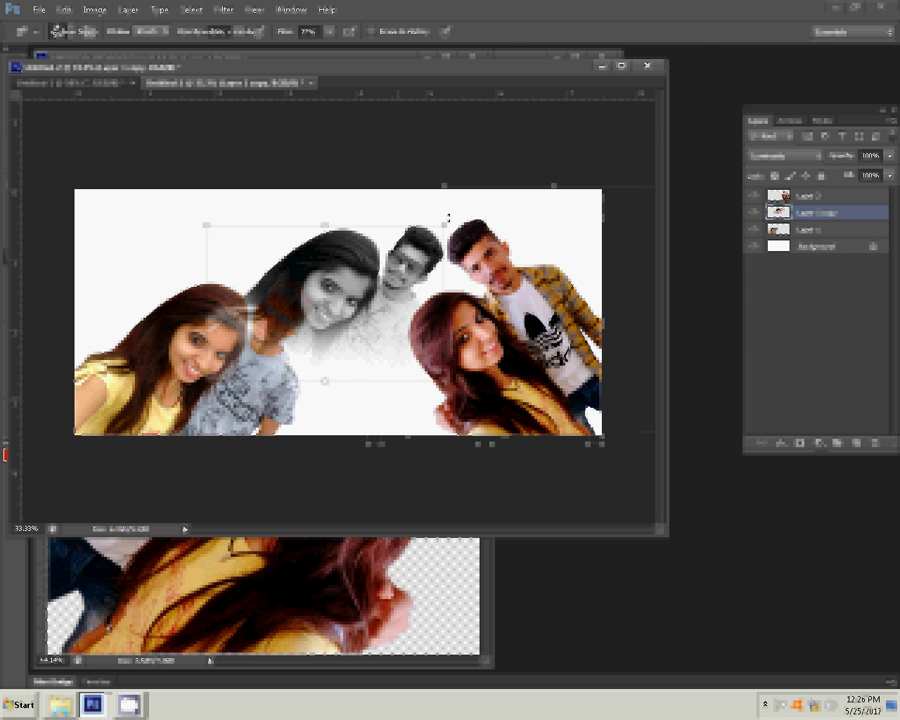
drag(449, 218, 660, 131)
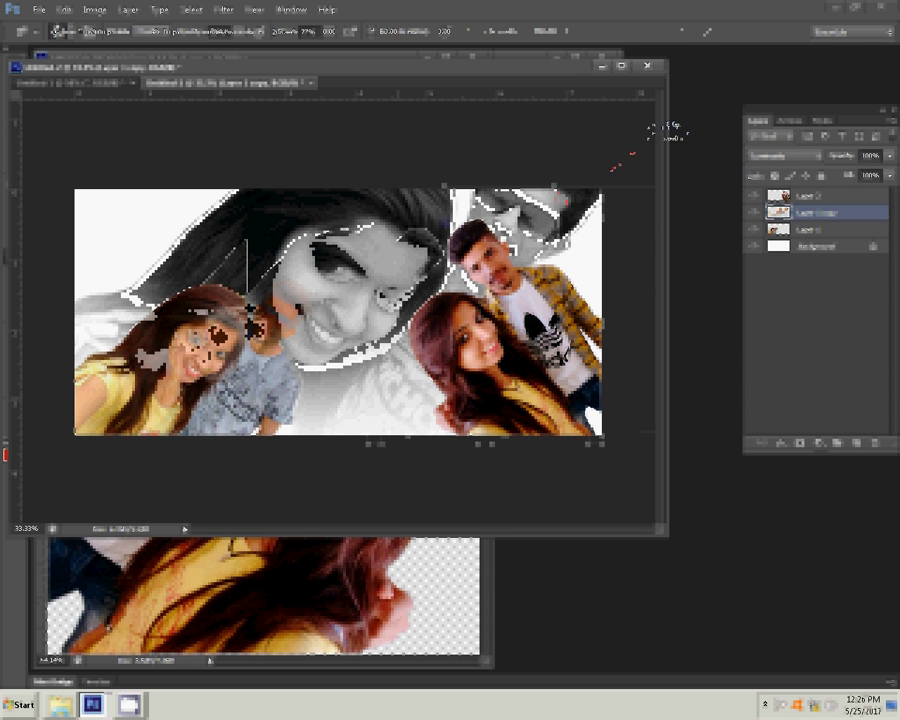
click(662, 230)
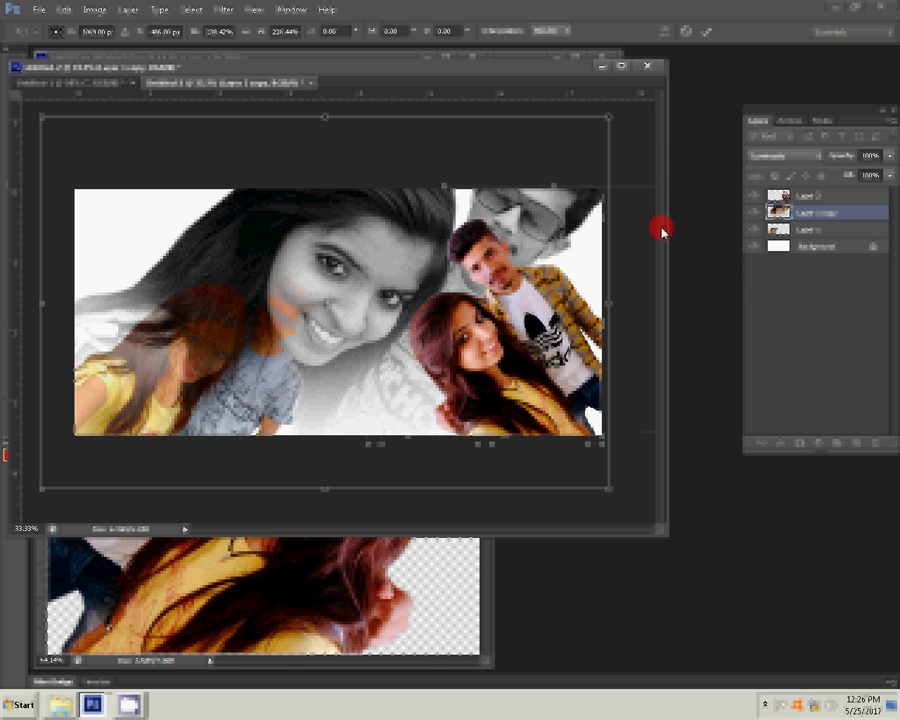
click(706, 36)
Place the first couple's layer above the enlarged duplicate and shift the duplicate towards the canvas's upper right.
click(808, 228)
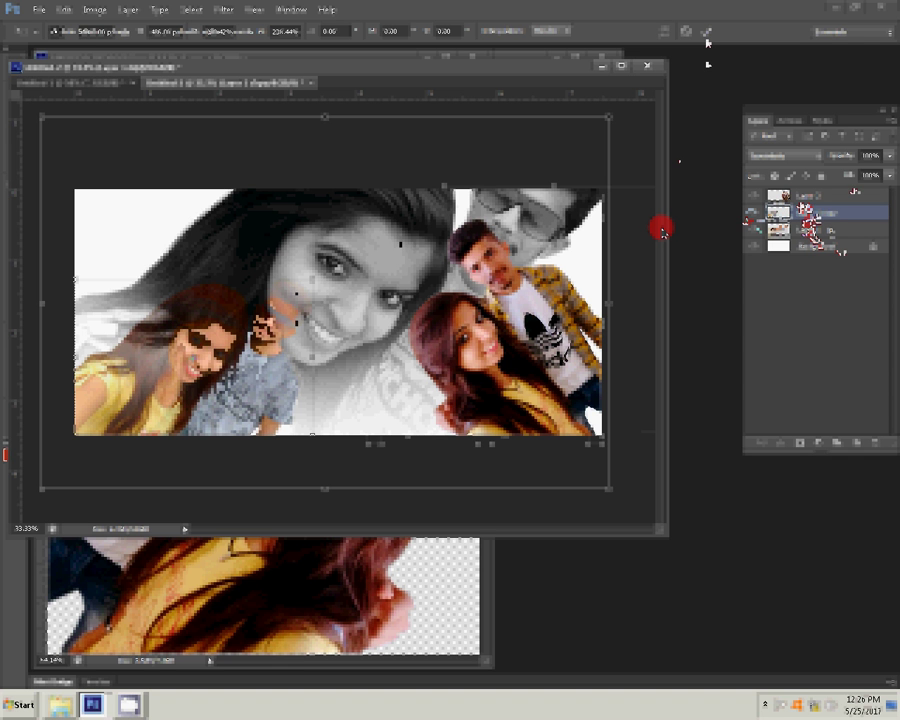
click(706, 34)
drag(397, 240, 437, 199)
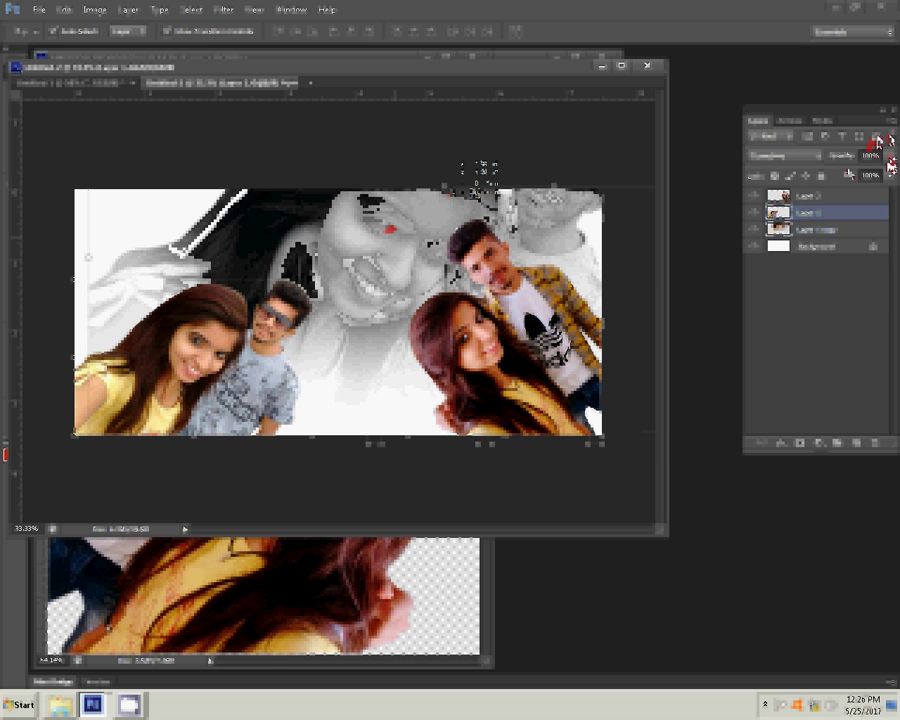
Reduce the enlarged grey duplicate's opacity to 50%.
key(shift+plus)
key(shift+plus)
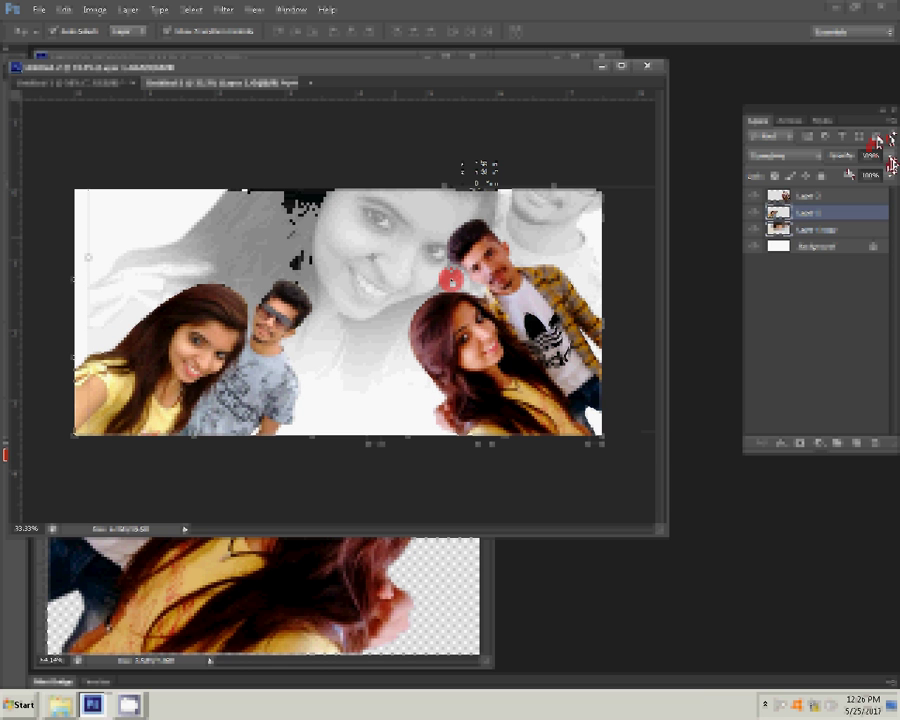
click(350, 258)
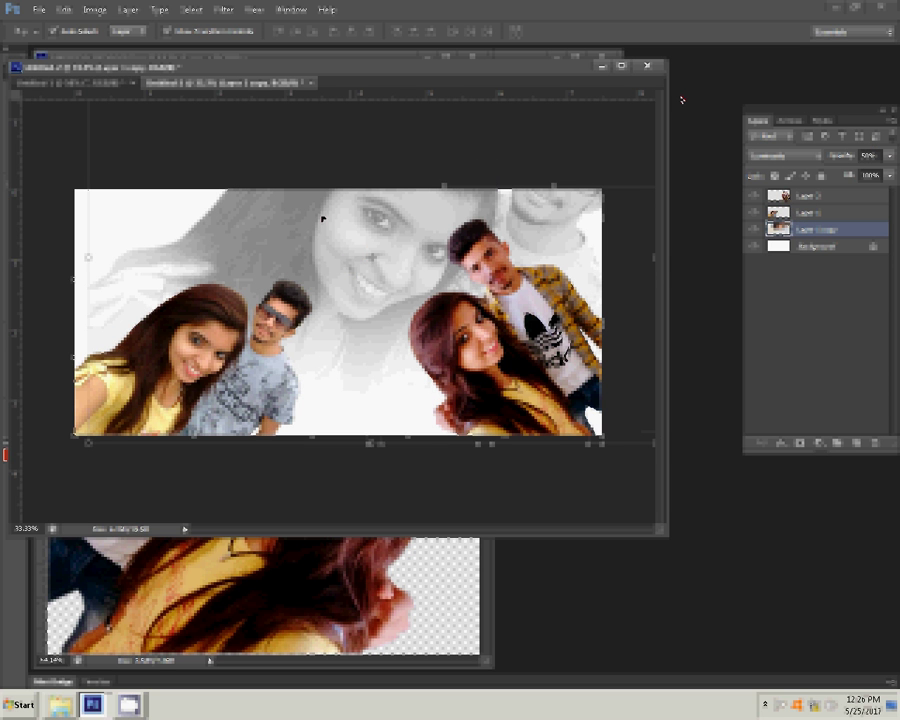
Put away the document window of the second couple's source photo.
click(281, 376)
click(183, 606)
click(435, 60)
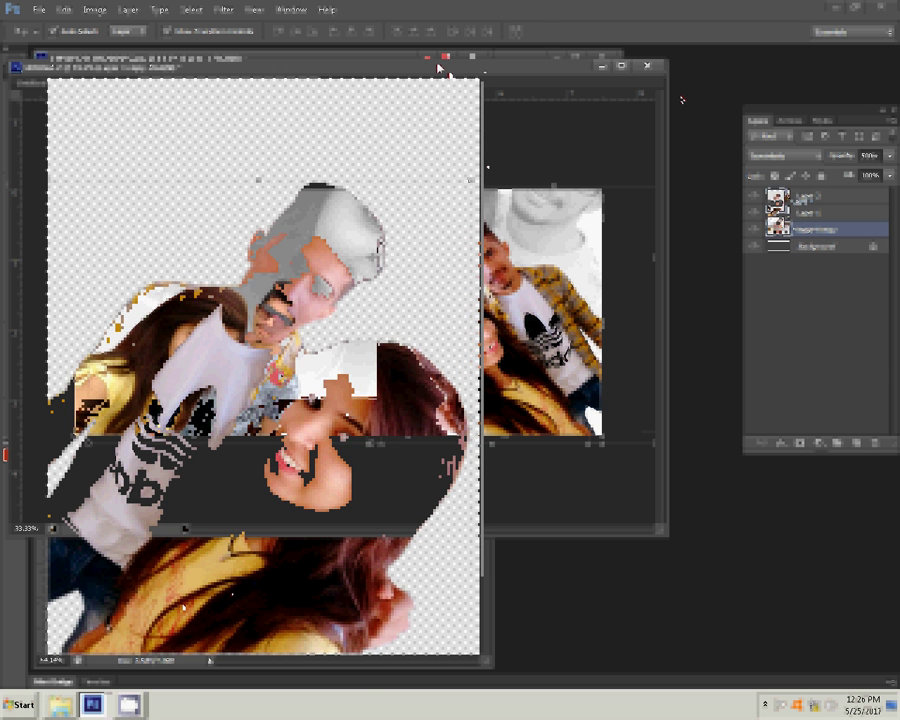
Open the photo of two people's shadows on the ground from the pictures folder in Photoshop.
click(61, 705)
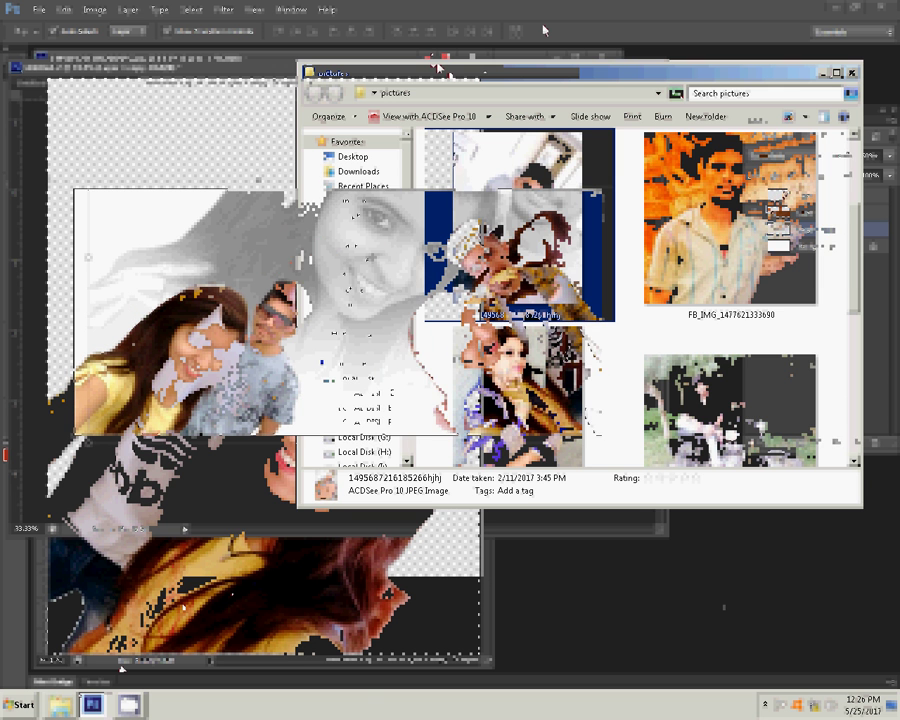
click(737, 296)
click(853, 277)
drag(855, 278, 852, 375)
drag(741, 305, 752, 543)
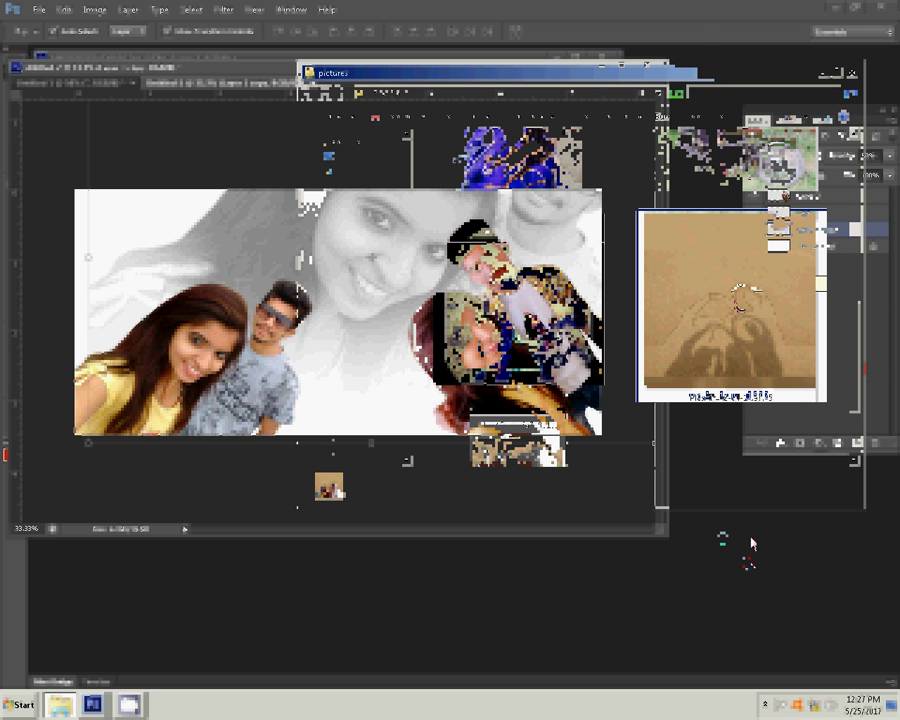
click(710, 71)
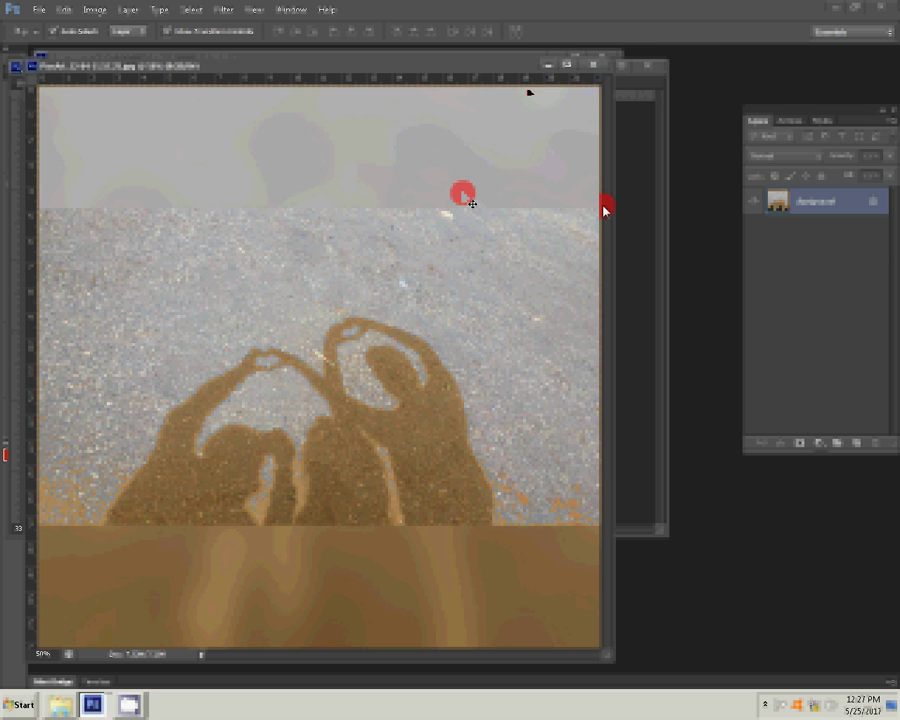
Zoom in to 200% and trace a Pen path along the left shadow's outer edge up over its raised hands.
click(204, 434)
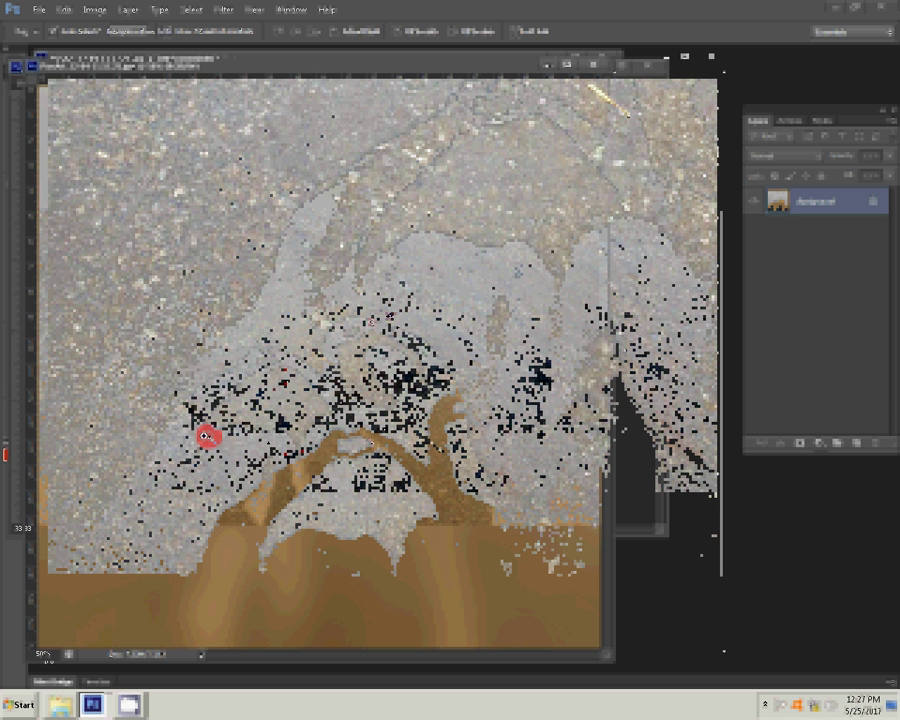
key(w)
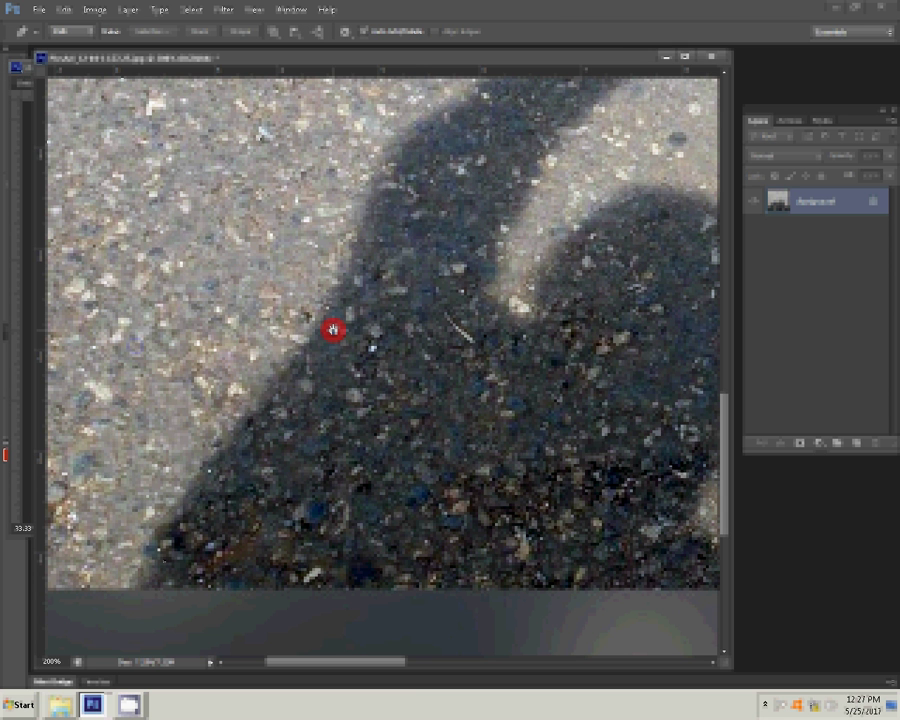
click(333, 329)
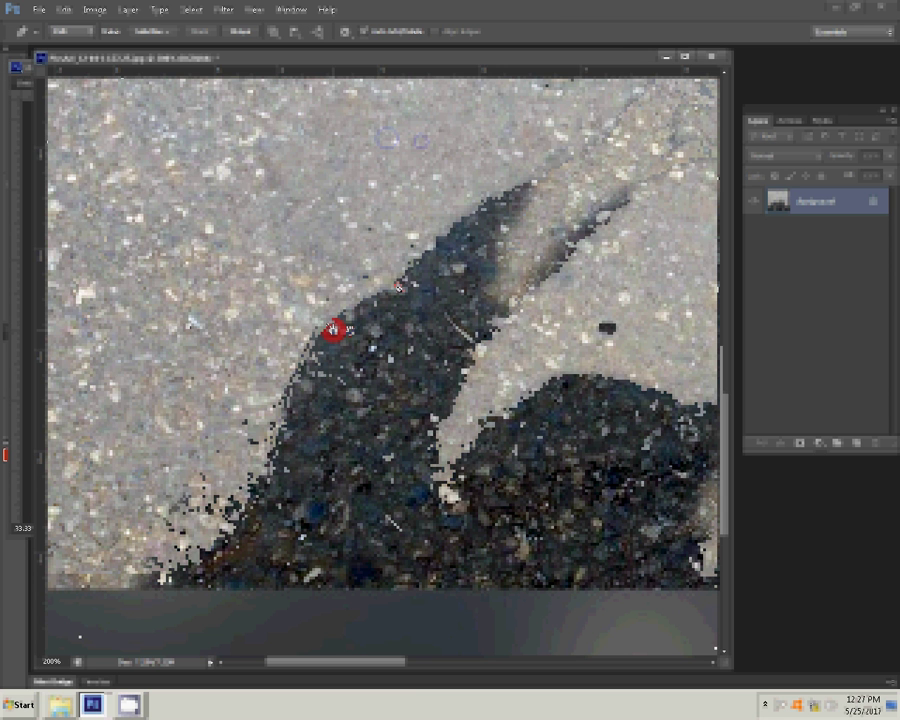
click(591, 139)
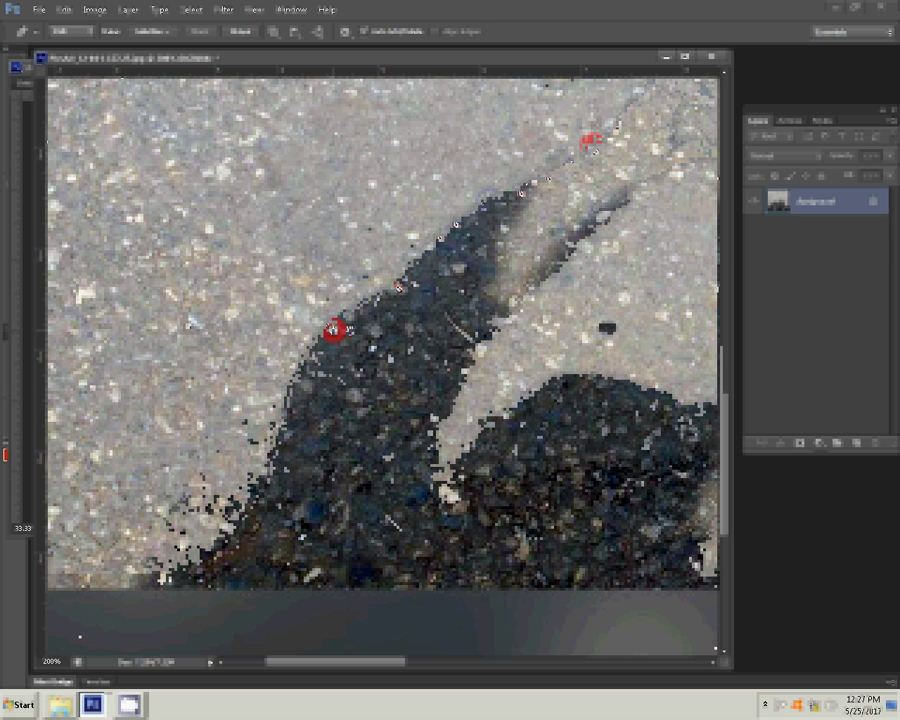
scroll(591, 139, up, 4)
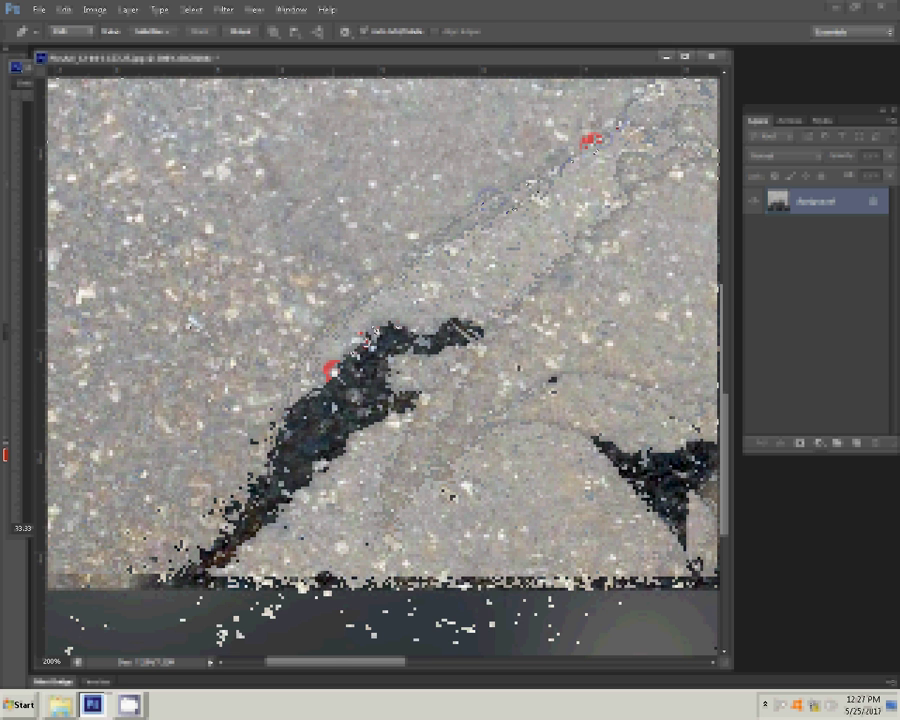
scroll(451, 325, right, 5)
click(566, 358)
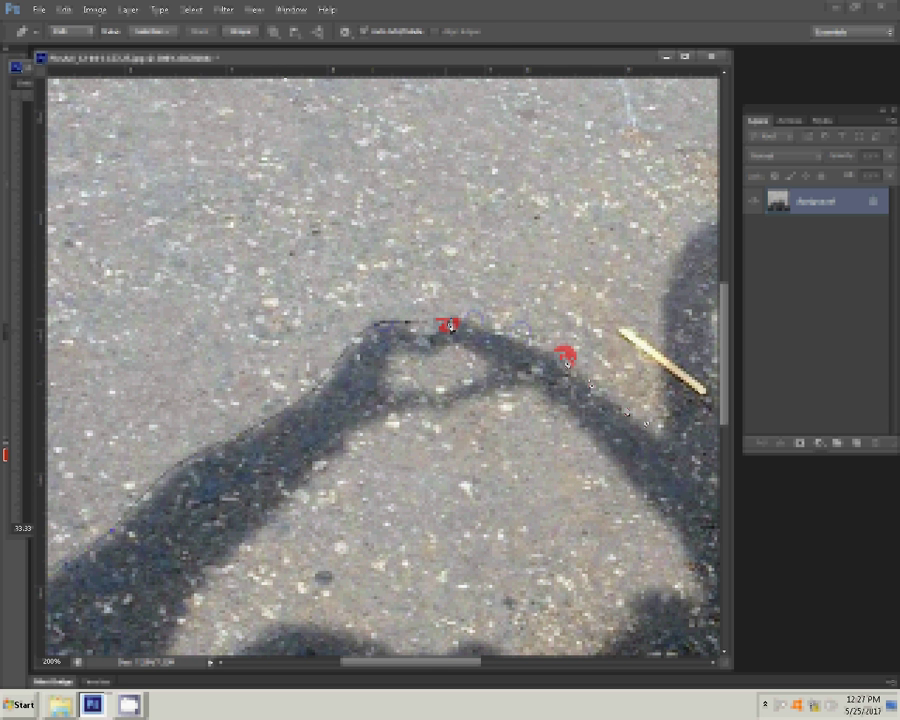
Continue the Pen path over the right shadow's raised arms and down its outer side.
drag(661, 340, 303, 446)
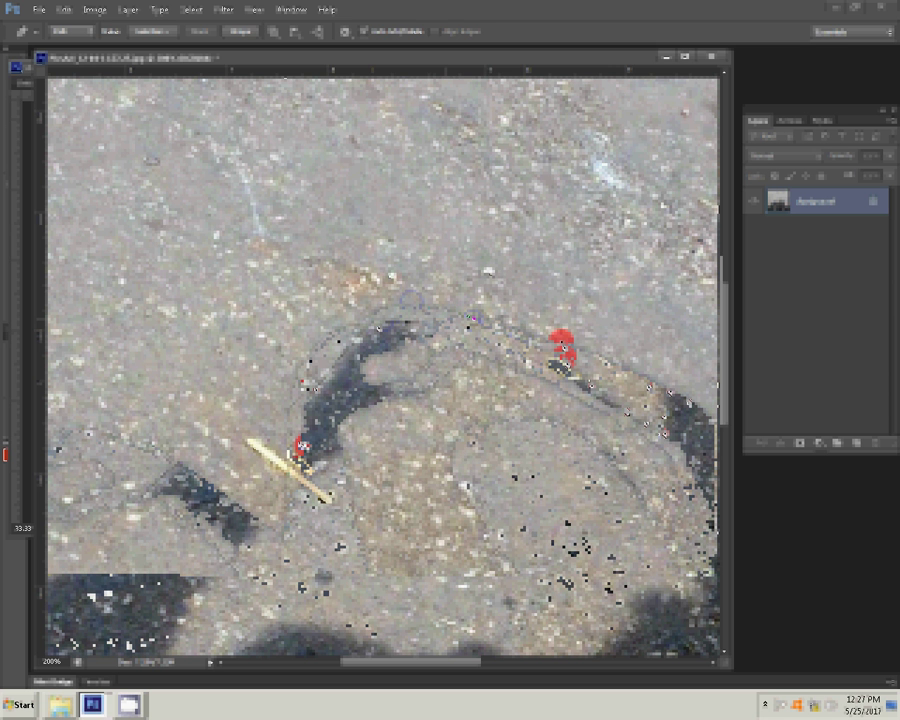
mouse_move(565, 348)
mouse_down()
mouse_move(305, 330)
mouse_move(373, 503)
mouse_up()
click(305, 368)
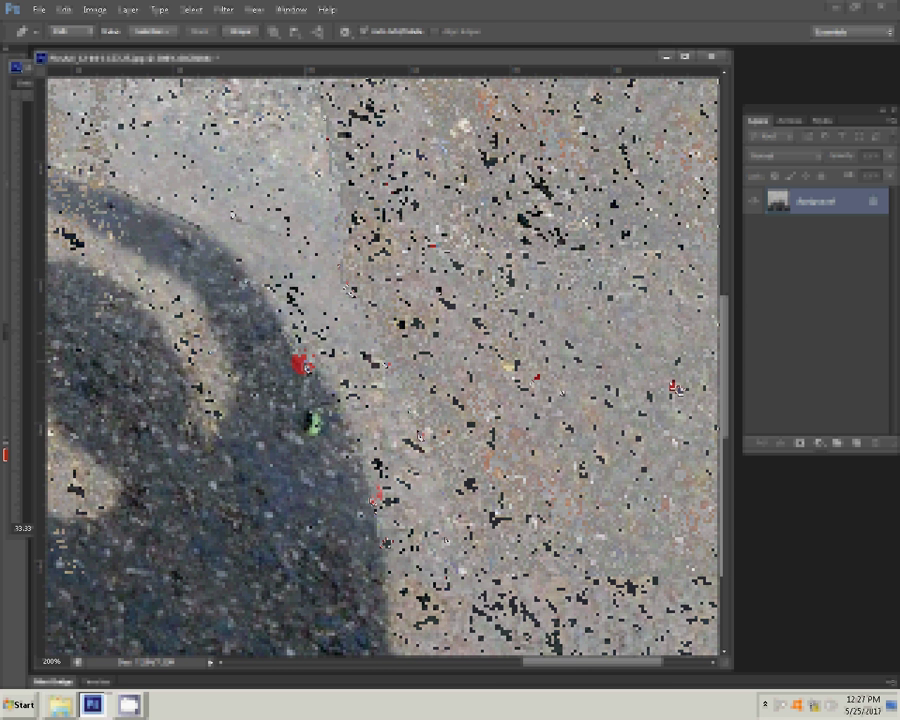
drag(307, 368, 511, 308)
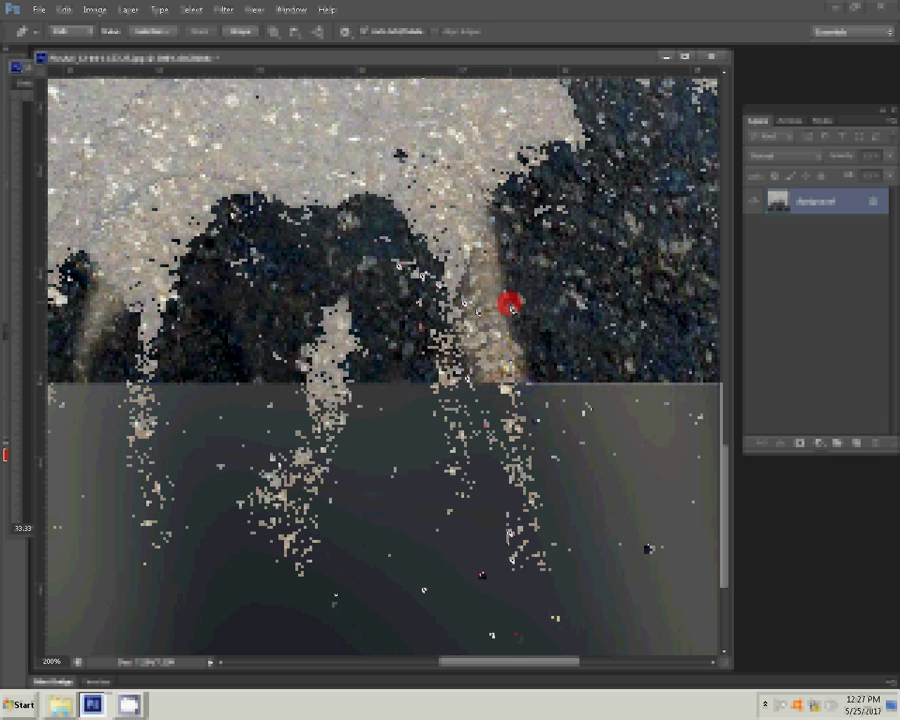
Trace the Pen path around the narrow bright gap in the lower part of the left shadow.
click(308, 565)
click(330, 499)
click(340, 443)
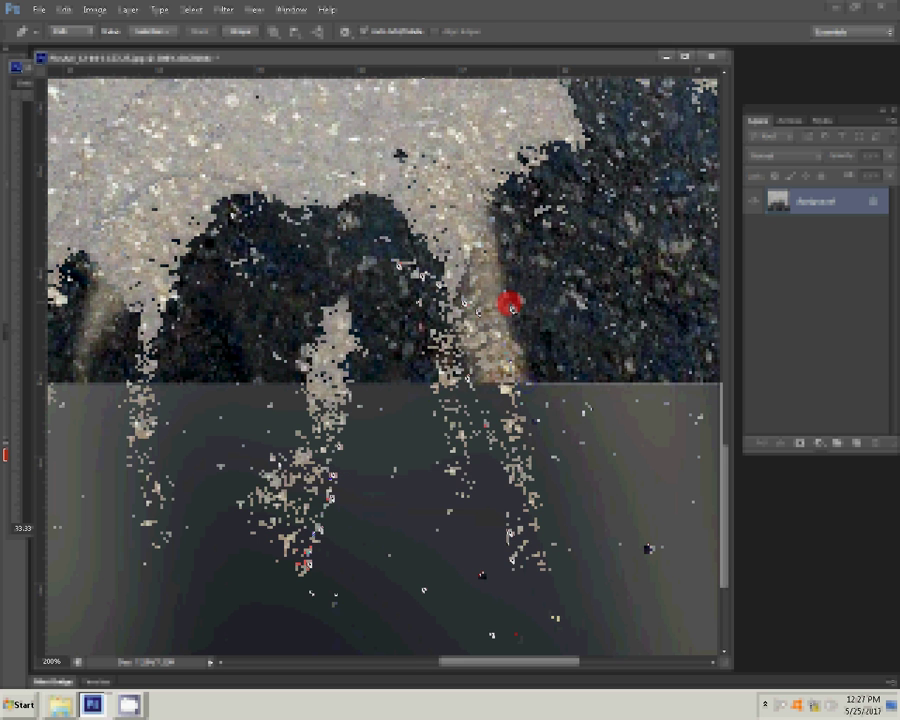
click(350, 377)
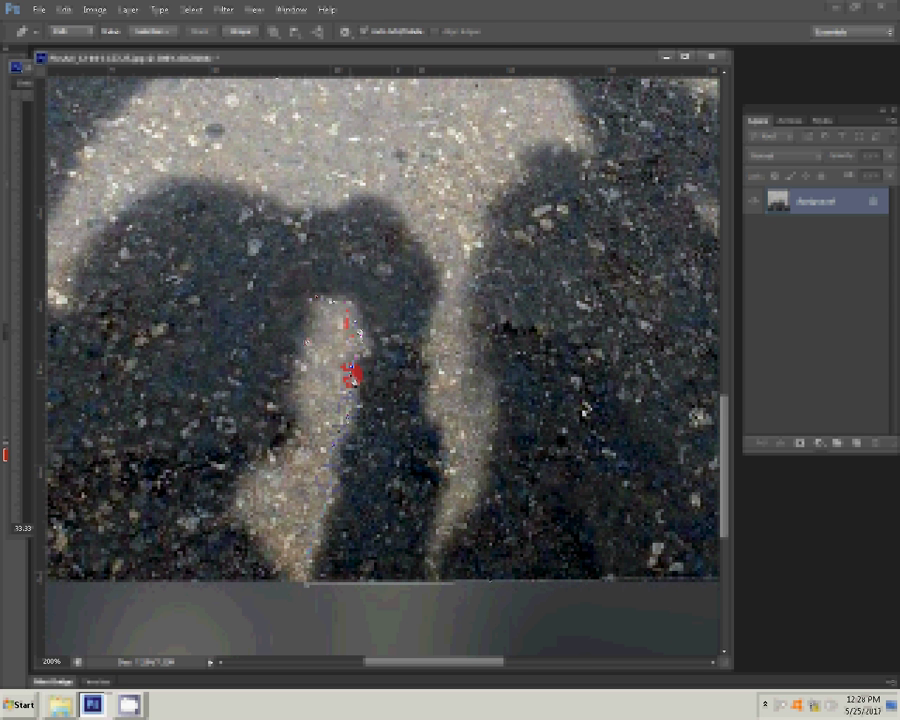
click(283, 455)
click(256, 530)
click(267, 548)
click(281, 572)
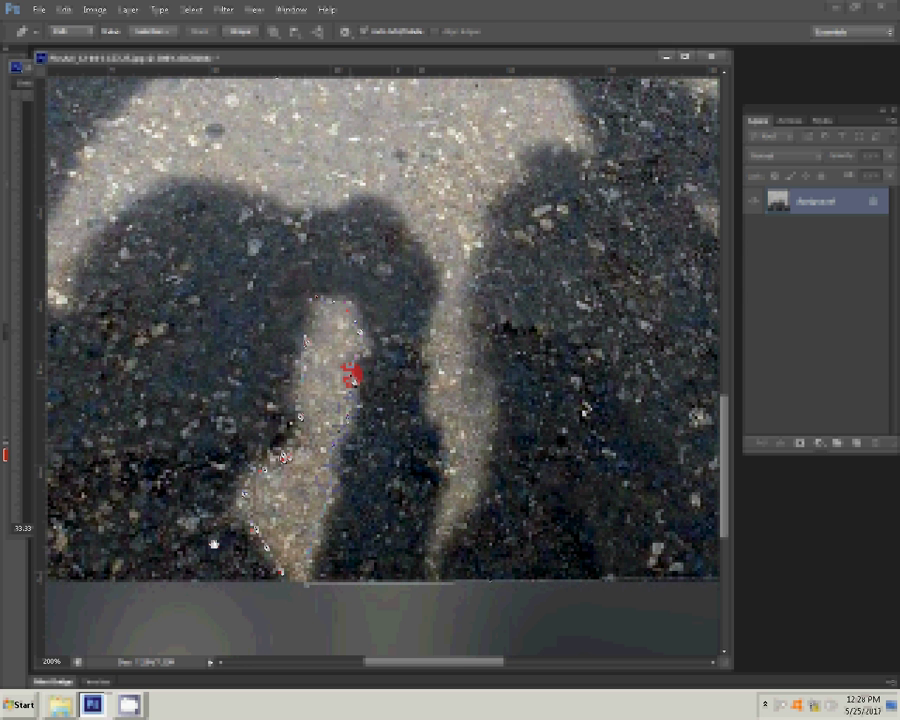
Close the Pen path at the shadows' lower left and convert it into a new anti-aliased selection with a 2-pixel feather.
drag(215, 543, 501, 553)
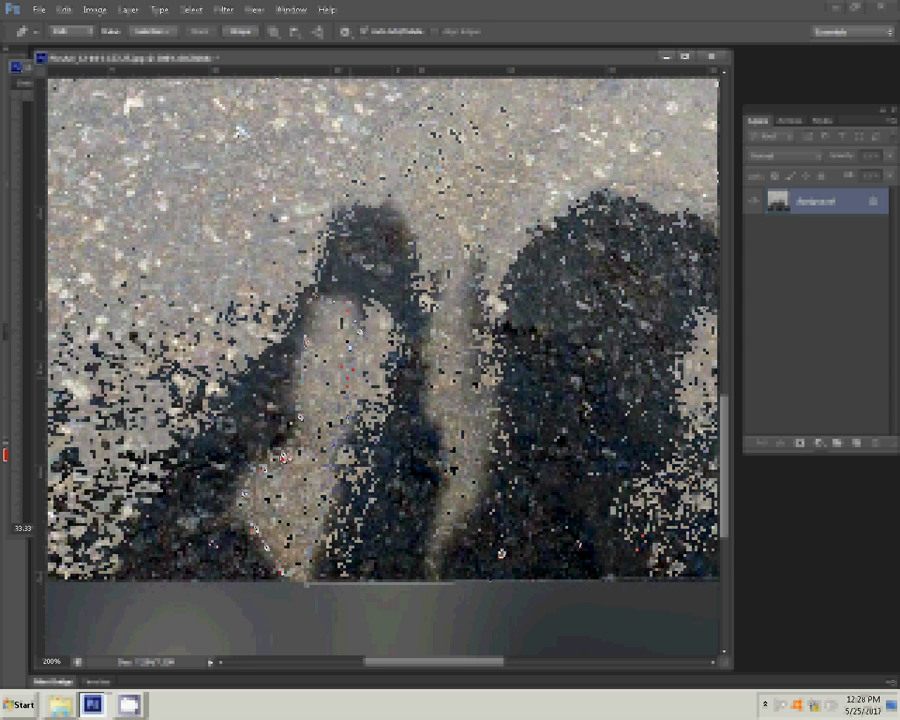
click(130, 567)
click(131, 551)
click(303, 430)
right_click(342, 460)
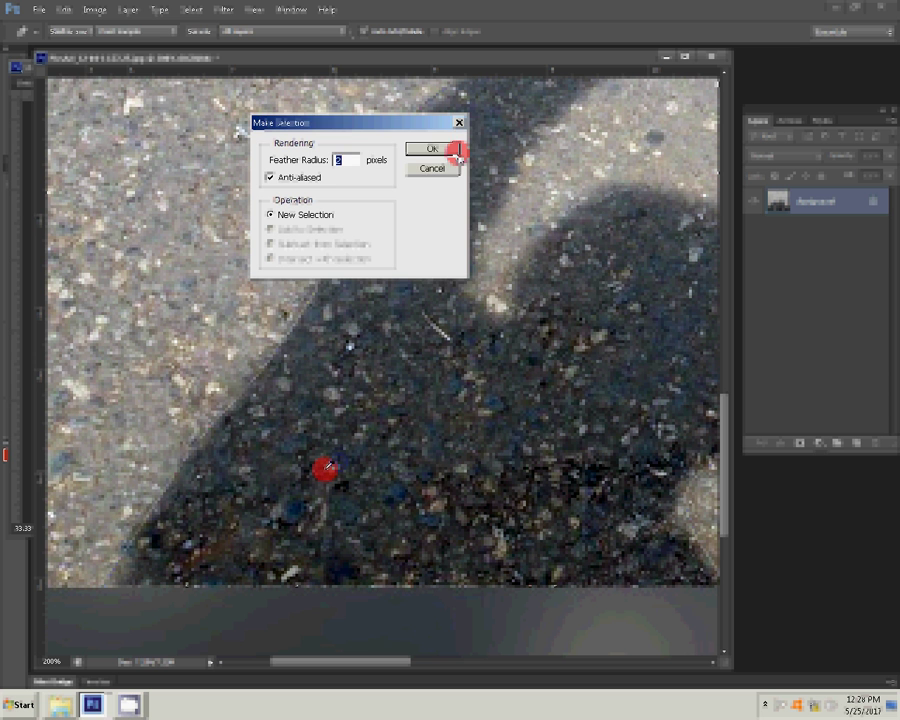
click(456, 151)
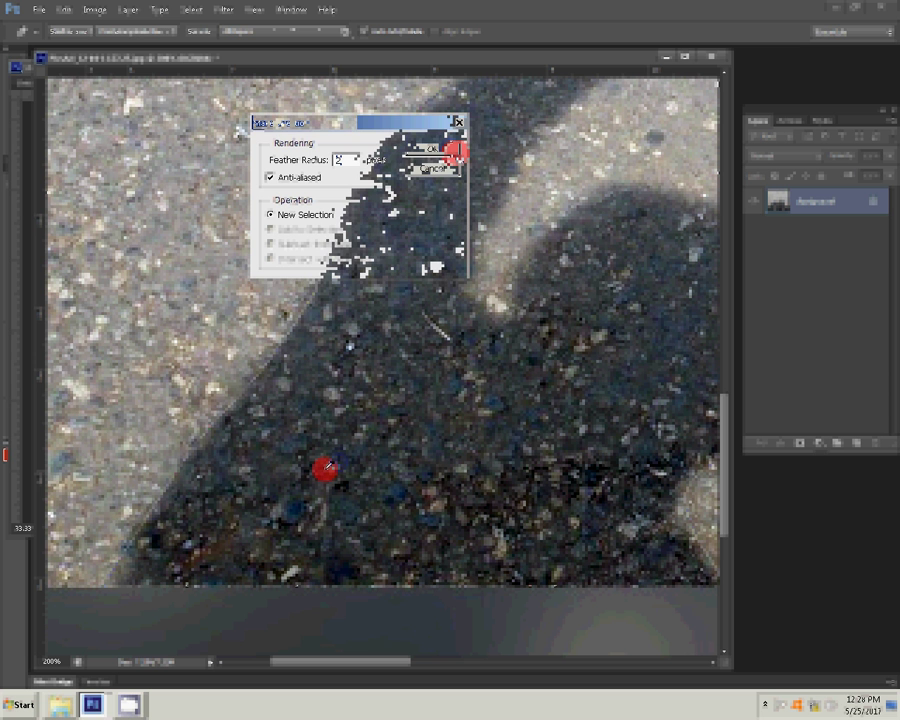
Copy the selected shadows to a new layer, hide the Background layer and check the cut-out's edges.
click(611, 270)
key(ctrl+j)
click(750, 225)
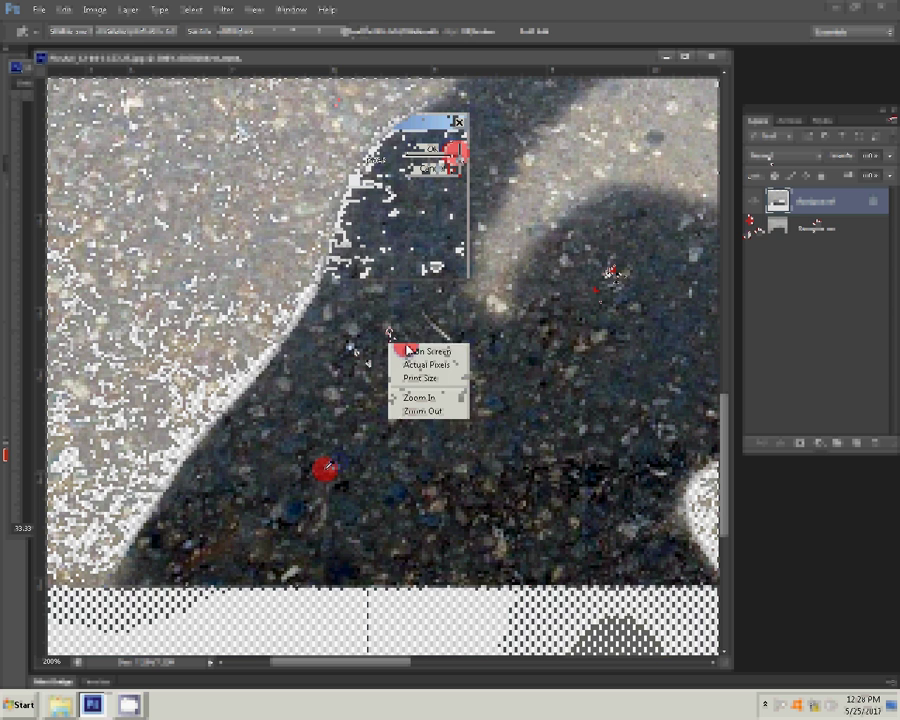
right_click(391, 342)
click(410, 350)
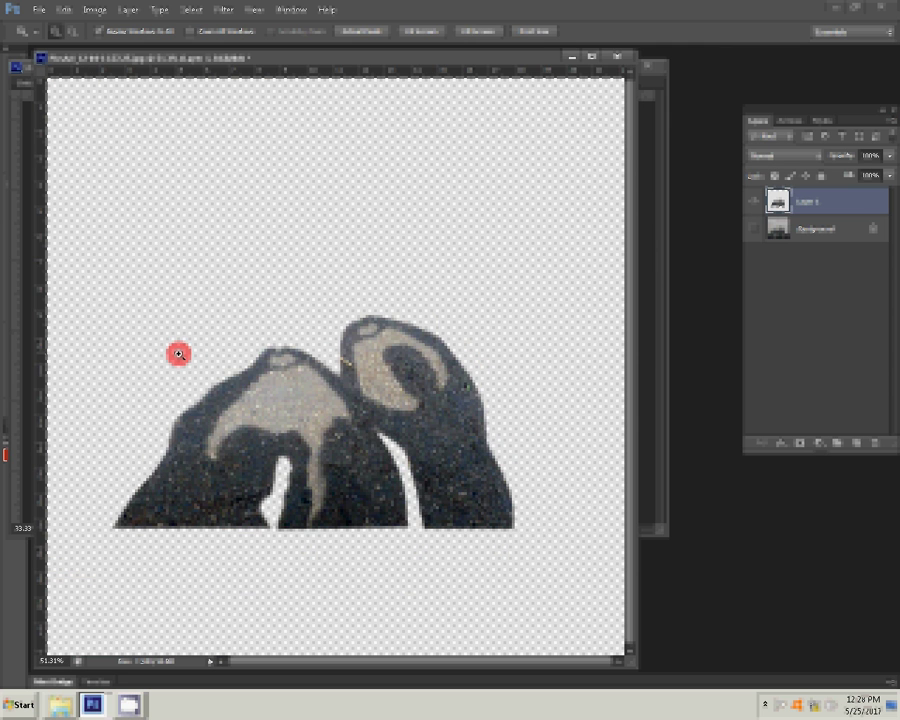
drag(178, 354, 498, 545)
click(399, 452)
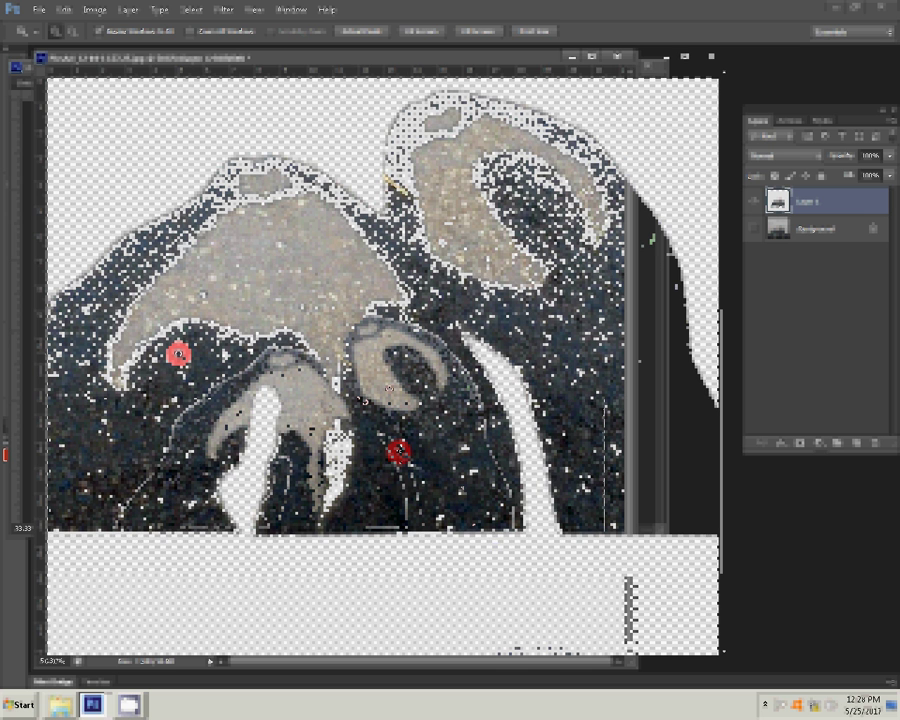
Trace a Pen path around the bright area between the left shadow's raised arms, including the narrow strip running down between the bodies.
key(e)
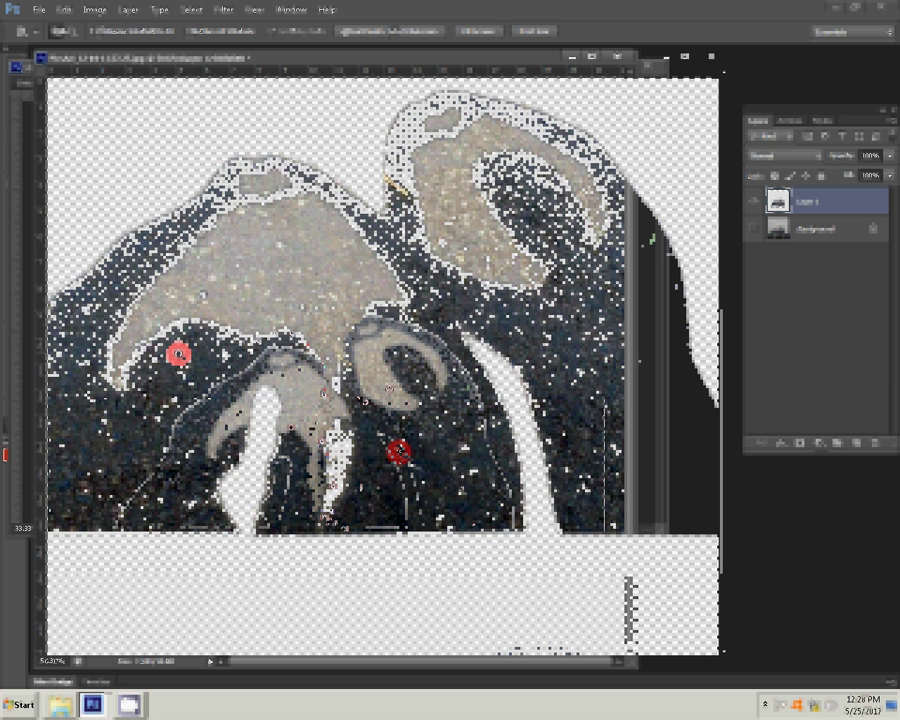
click(132, 345)
click(124, 321)
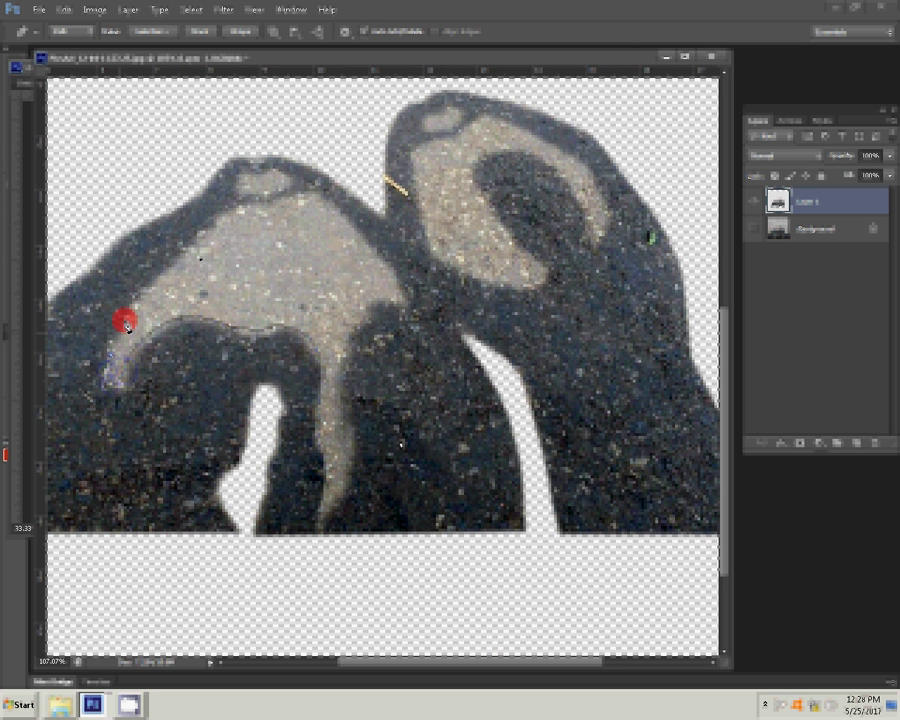
click(320, 207)
click(381, 305)
click(372, 309)
click(357, 325)
click(349, 340)
click(346, 388)
click(353, 424)
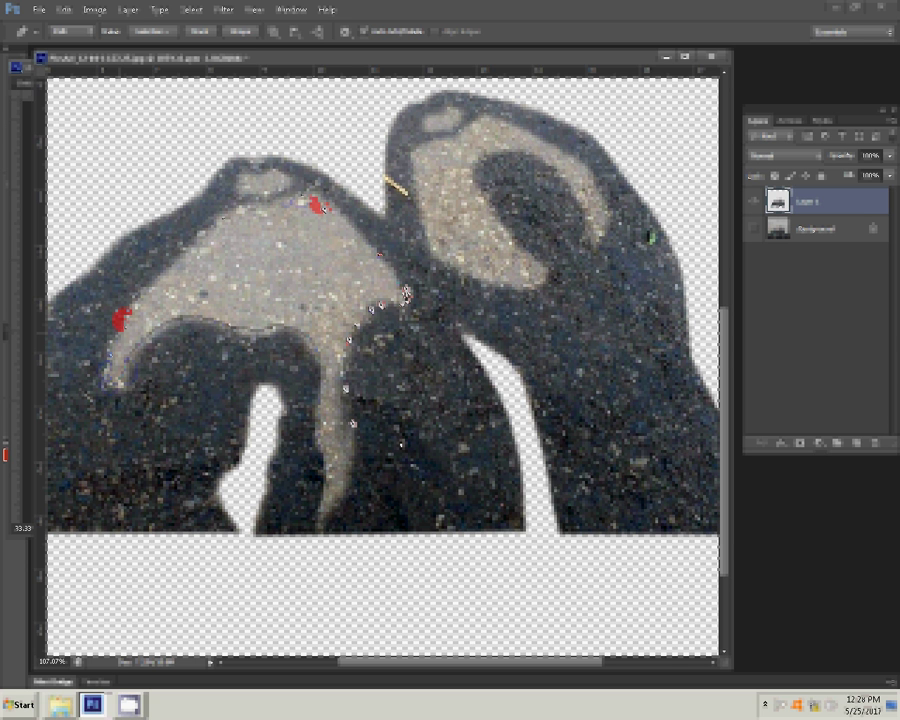
mouse_move(352, 424)
mouse_down()
mouse_move(357, 456)
mouse_move(344, 496)
mouse_up()
click(325, 513)
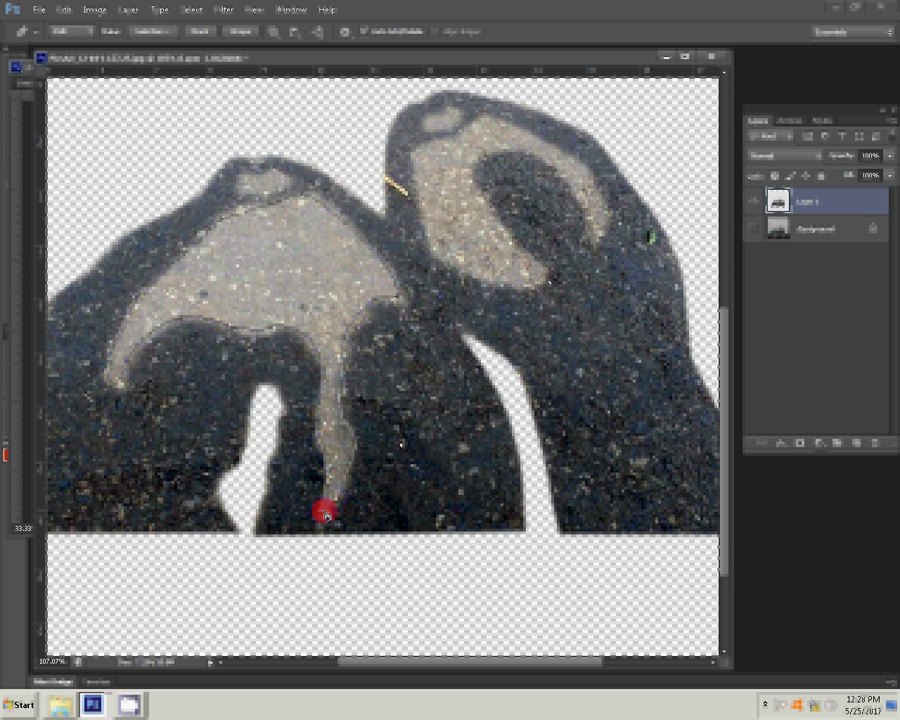
Trace the Pen path along the outer edge of the bright crescent inside the right shadow's raised arms.
click(542, 273)
click(547, 286)
click(538, 295)
click(525, 296)
click(510, 290)
click(450, 264)
click(426, 246)
mouse_move(425, 245)
mouse_down()
mouse_move(420, 190)
mouse_move(492, 124)
mouse_move(541, 140)
mouse_up()
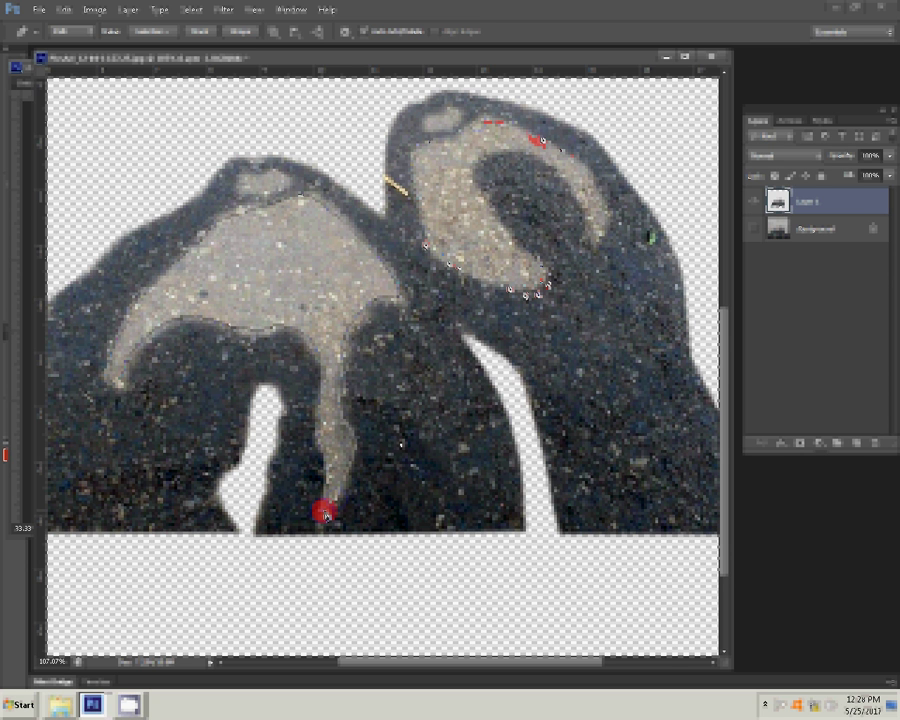
Complete the Pen path around the crescent's narrow tip and back along its inner edge beside the head.
click(611, 218)
click(608, 240)
click(588, 213)
click(569, 179)
key(Escape)
click(476, 168)
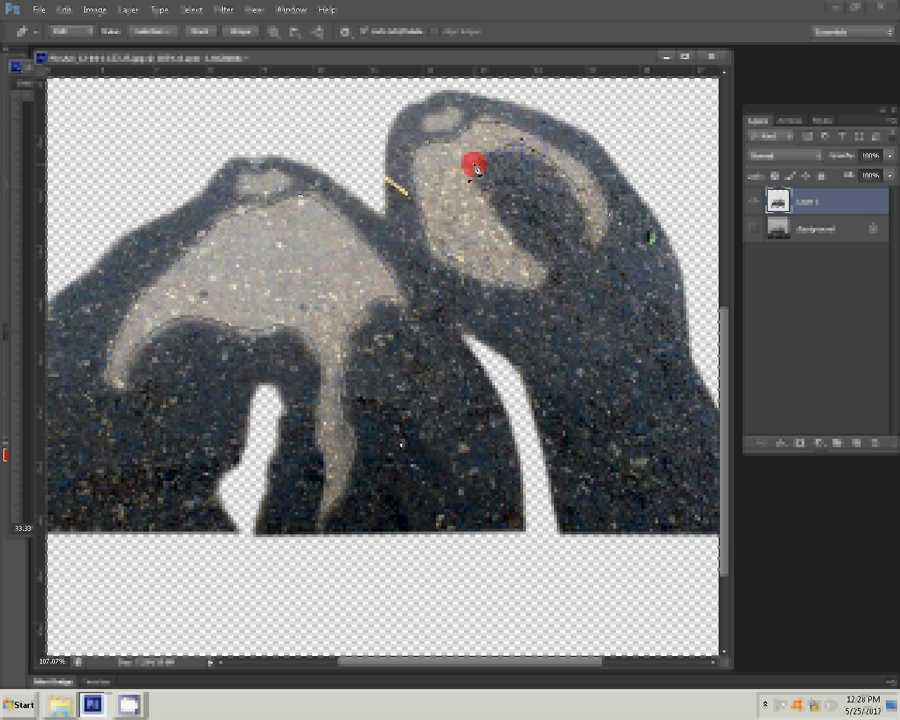
drag(486, 208, 550, 270)
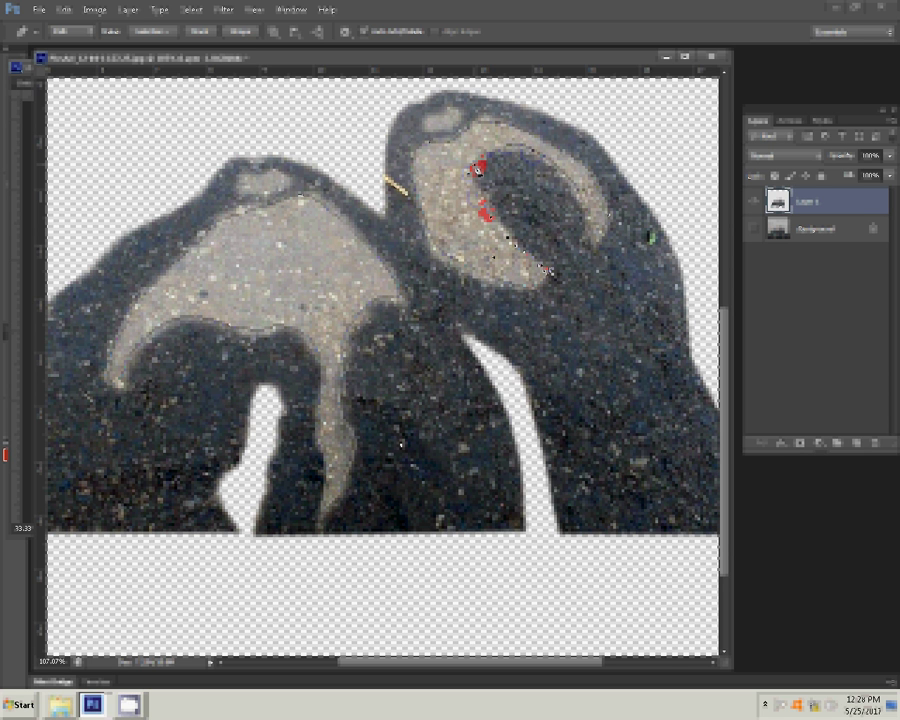
Trace Pen paths around the small heart-shaped gaps between both shadows' hands.
click(435, 122)
click(450, 118)
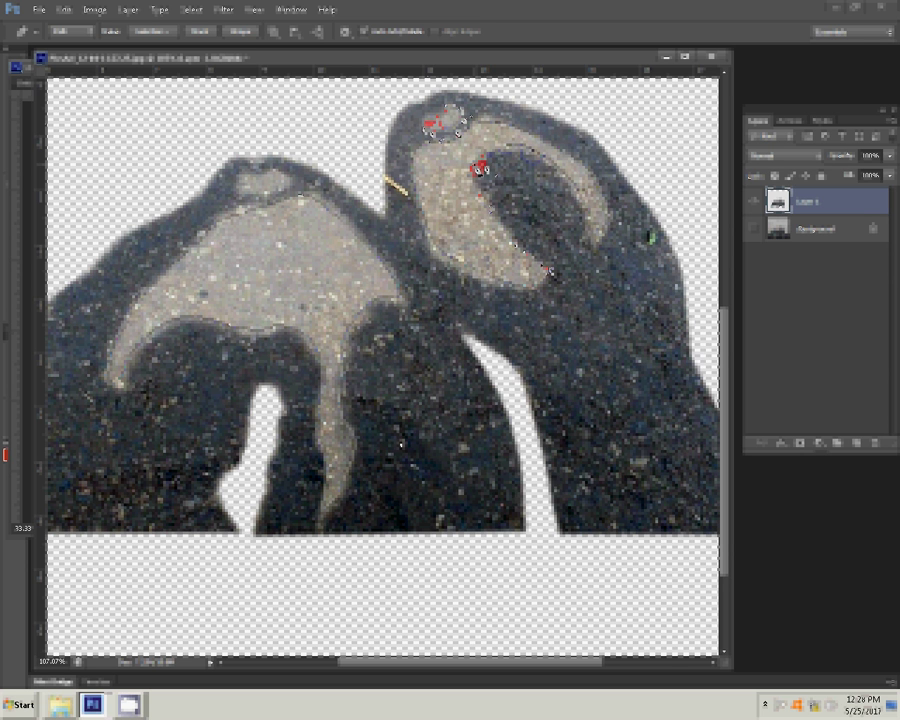
click(263, 187)
click(242, 189)
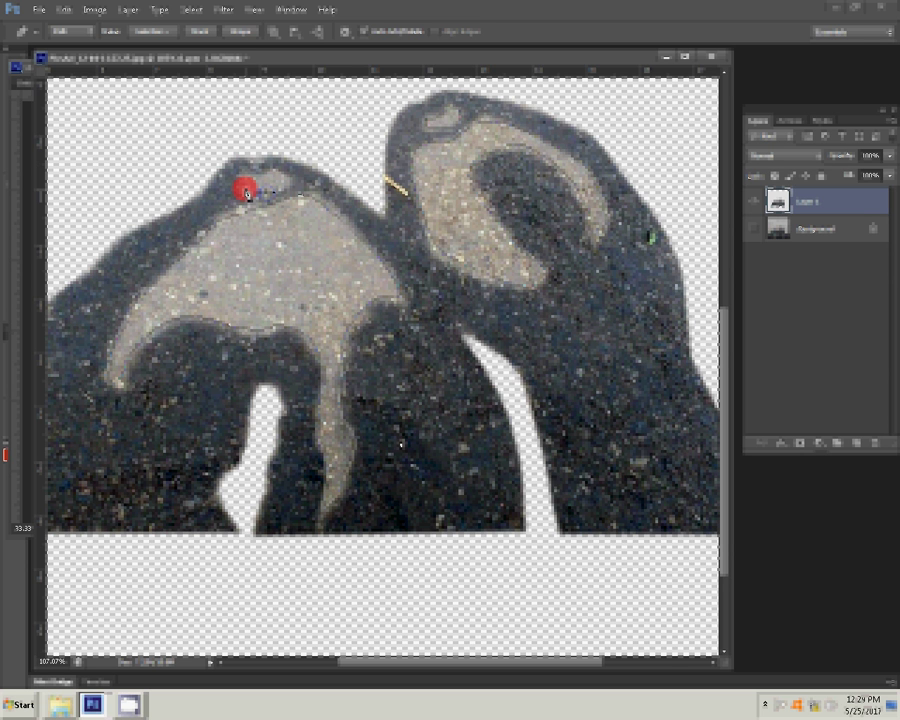
click(280, 183)
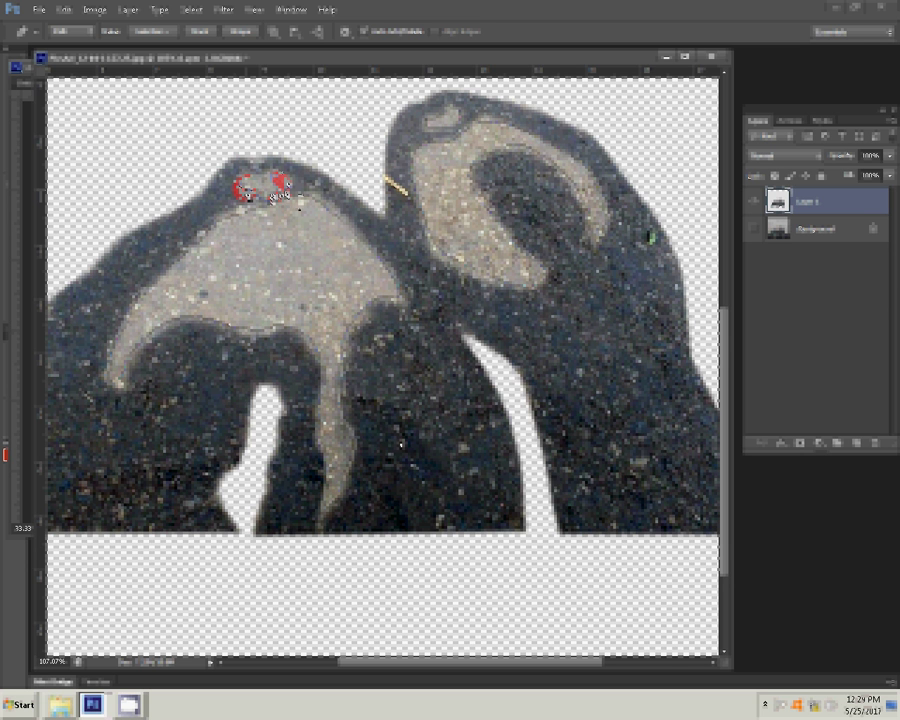
click(336, 183)
click(340, 181)
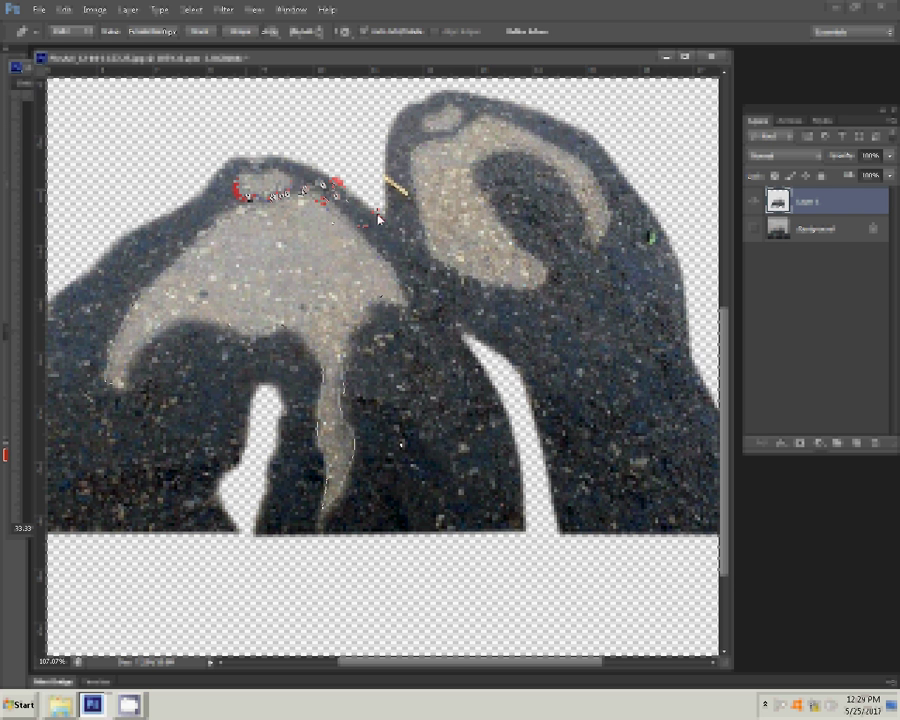
Feather the selection of the traced bright areas by 1 pixel, delete those areas from the shadow layer and deselect.
right_click(383, 212)
click(405, 249)
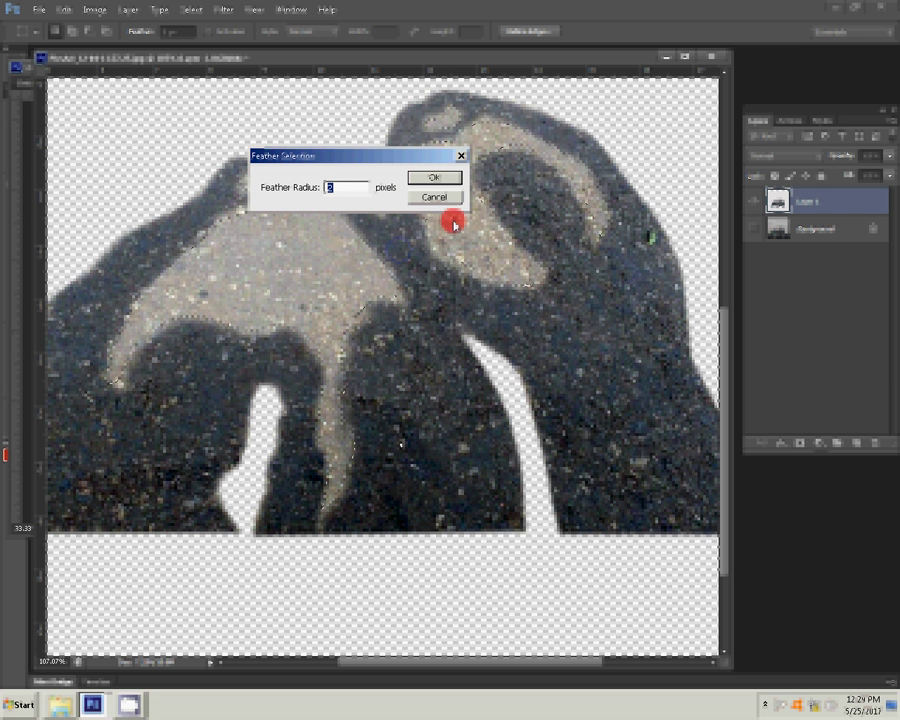
click(438, 179)
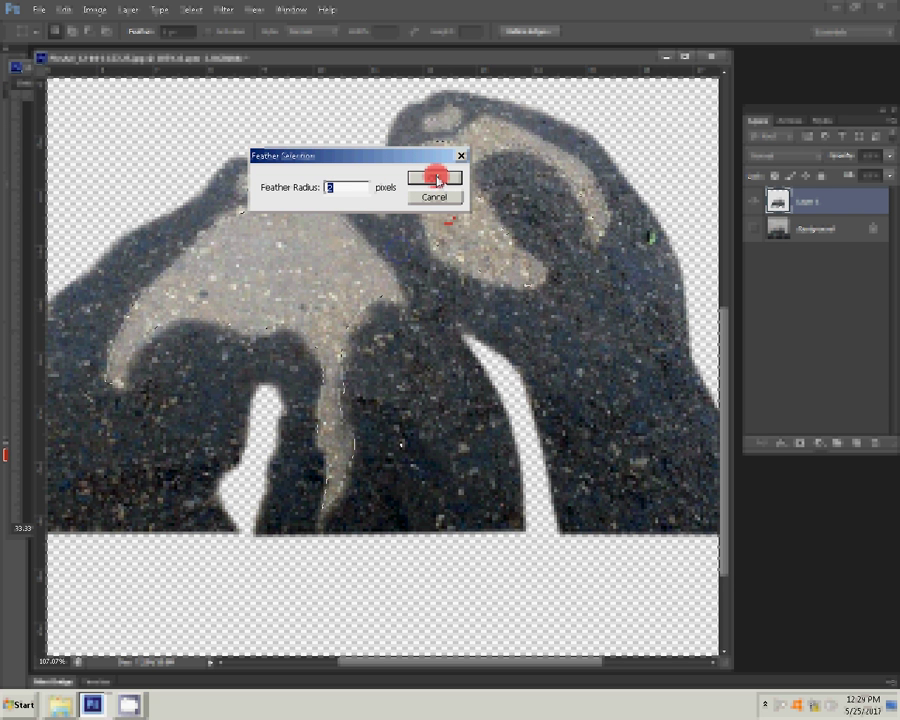
text(1.)
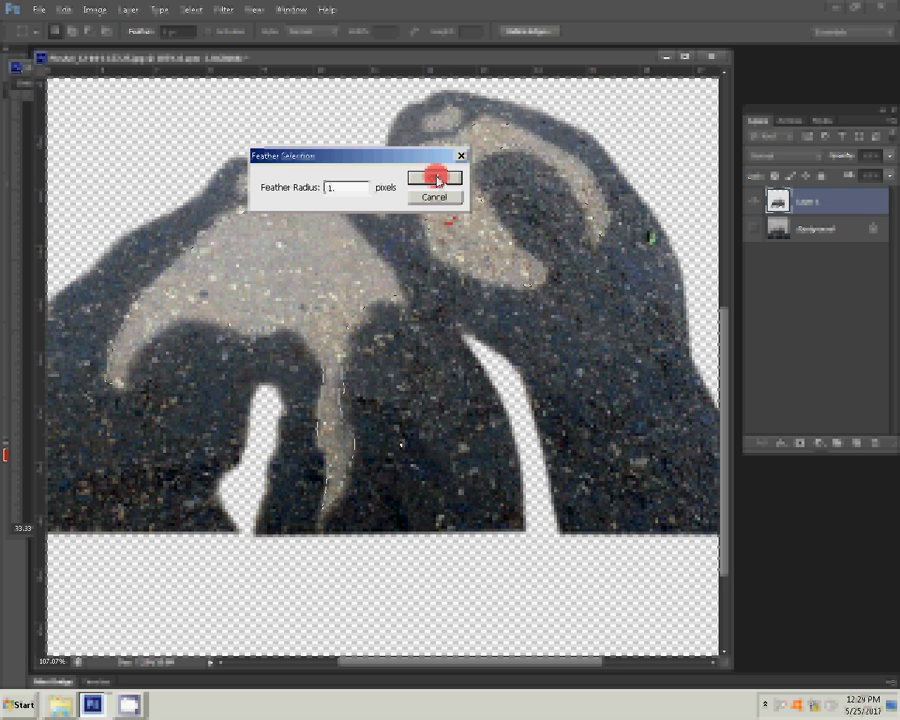
click(437, 179)
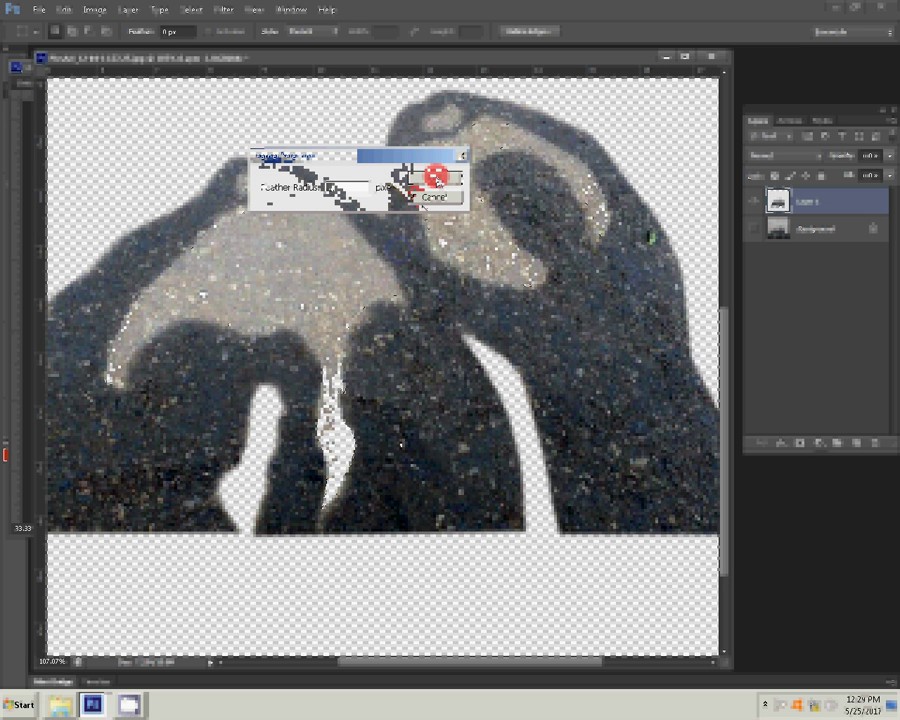
key(Delete)
key(ctrl+d)
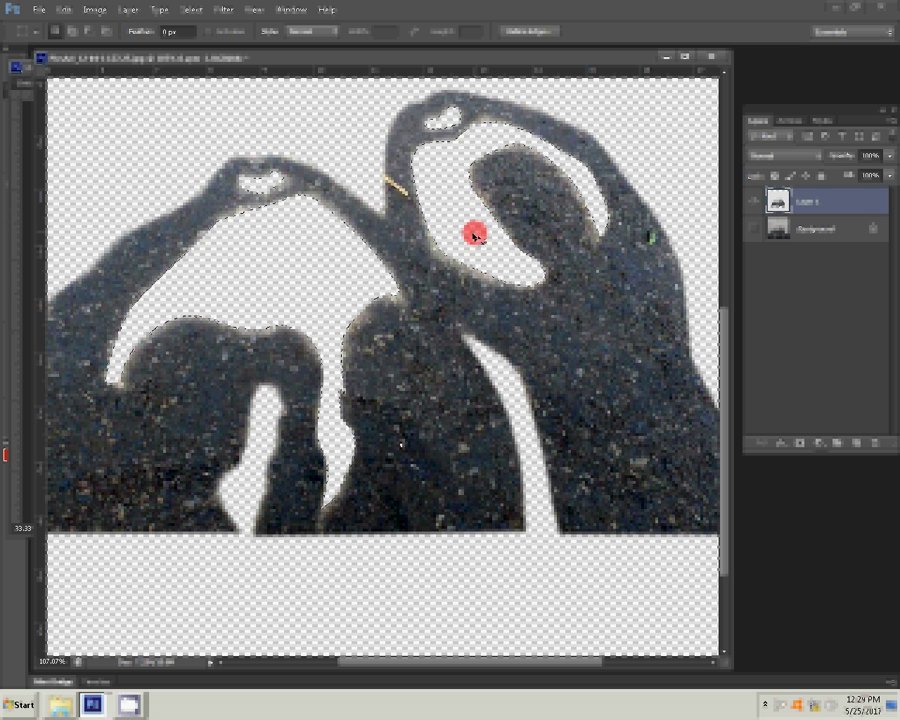
Duplicate the cut-out shadow layer and bring the copy into the mug design document.
key(v)
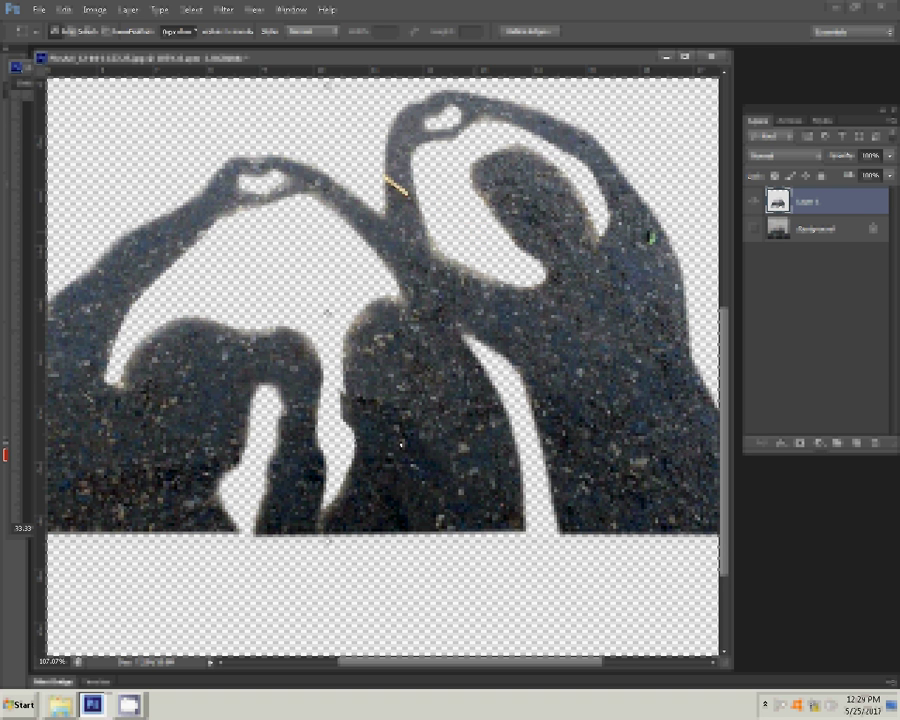
key(ctrl+j)
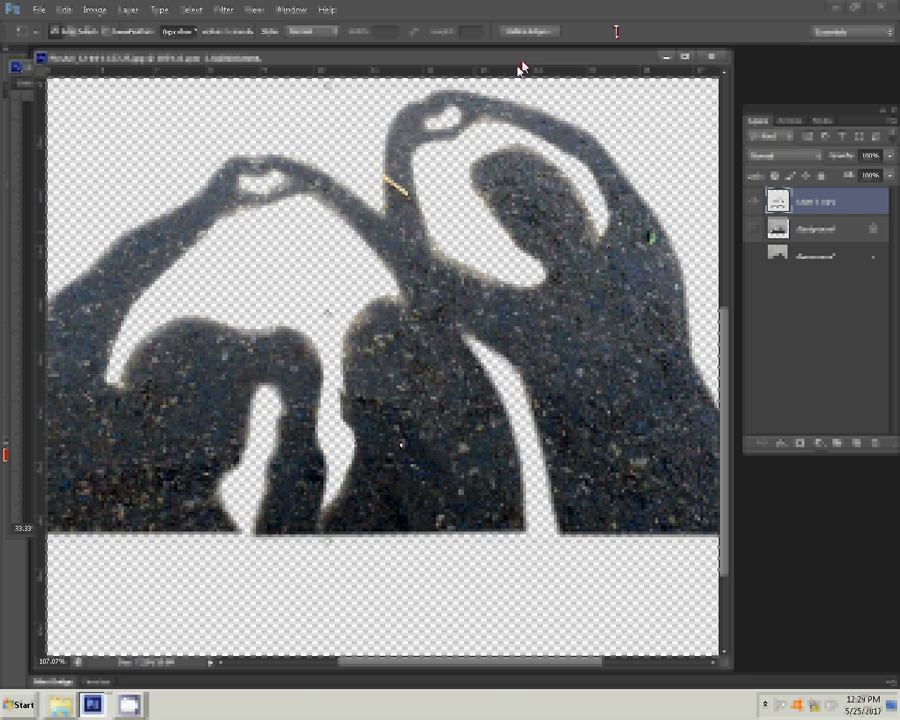
drag(518, 64, 388, 207)
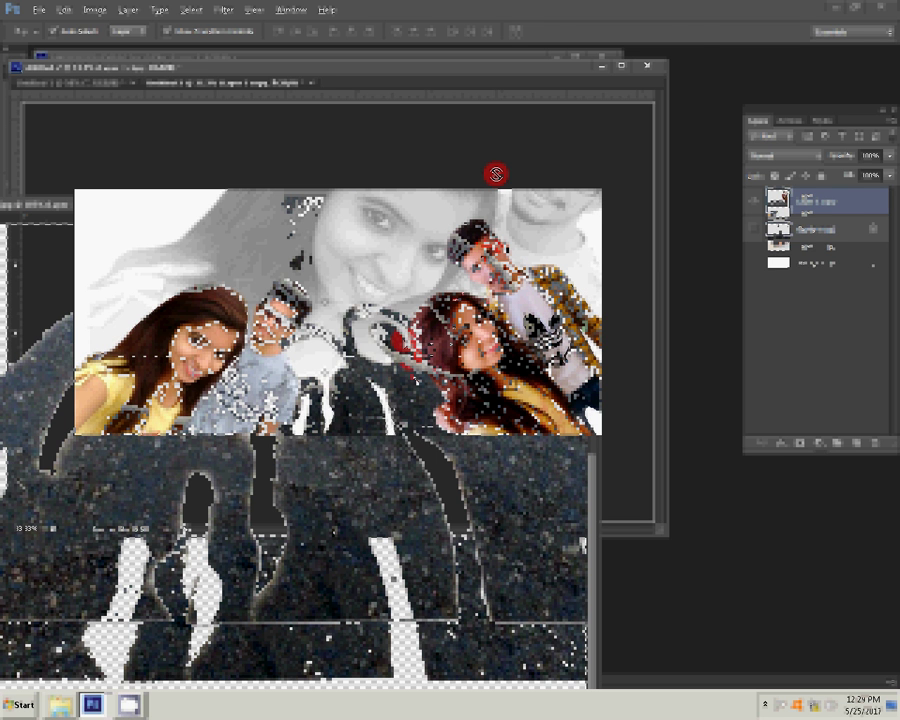
Scale the shadow image down and place it at the lower middle of the mug design, between the two couples.
key(ctrl+t)
drag(326, 372, 357, 392)
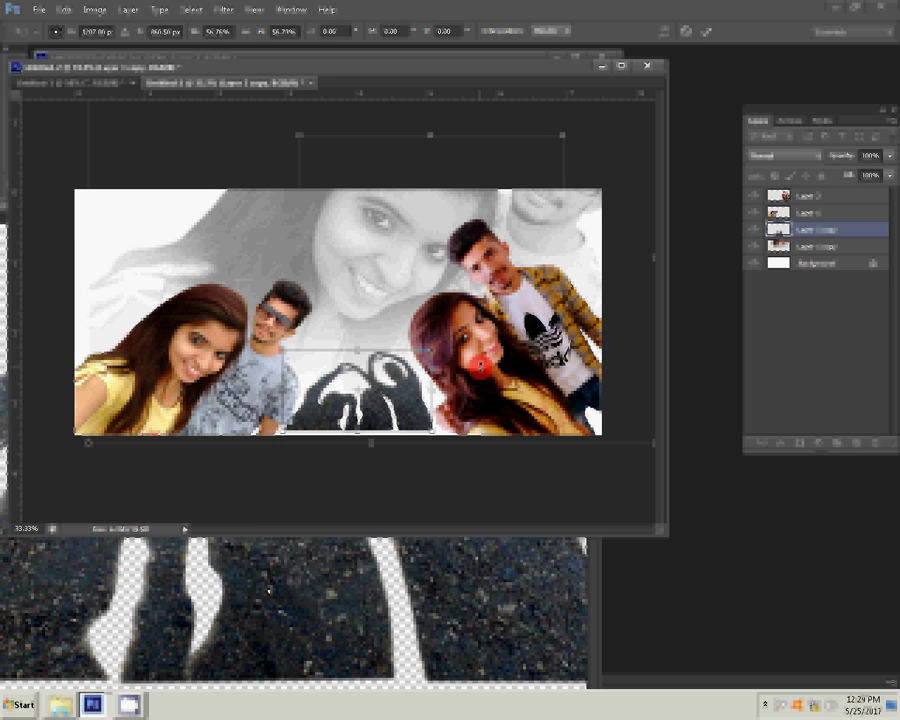
drag(432, 350, 427, 351)
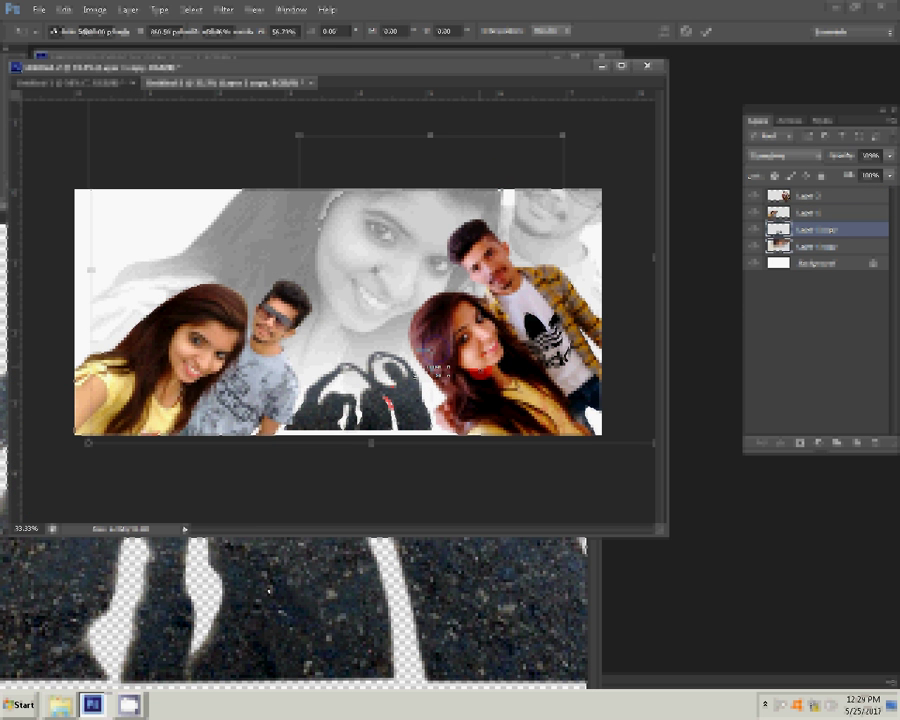
drag(391, 406, 407, 403)
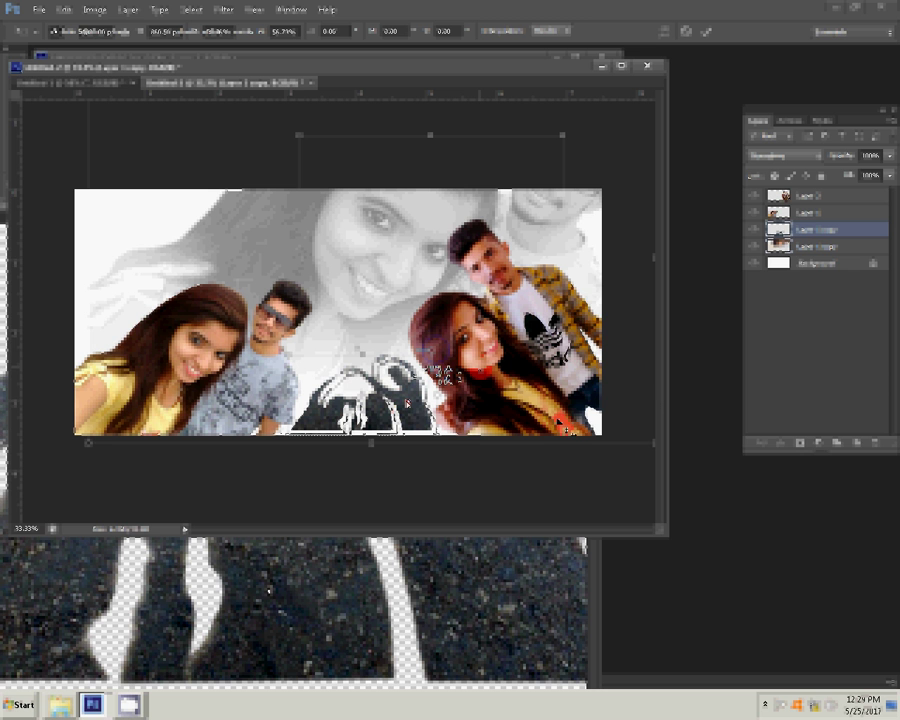
Darken the shadow layer with a Levels midtone value of 0.69 and shift its Color Balance midtones to +84 red.
key(ctrl+l)
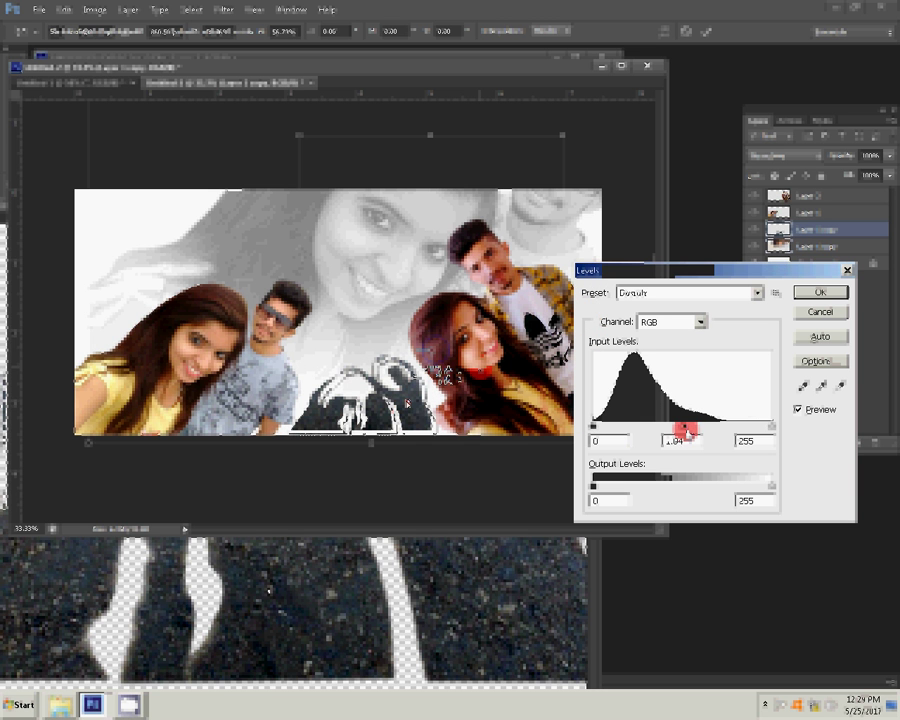
drag(685, 428, 704, 428)
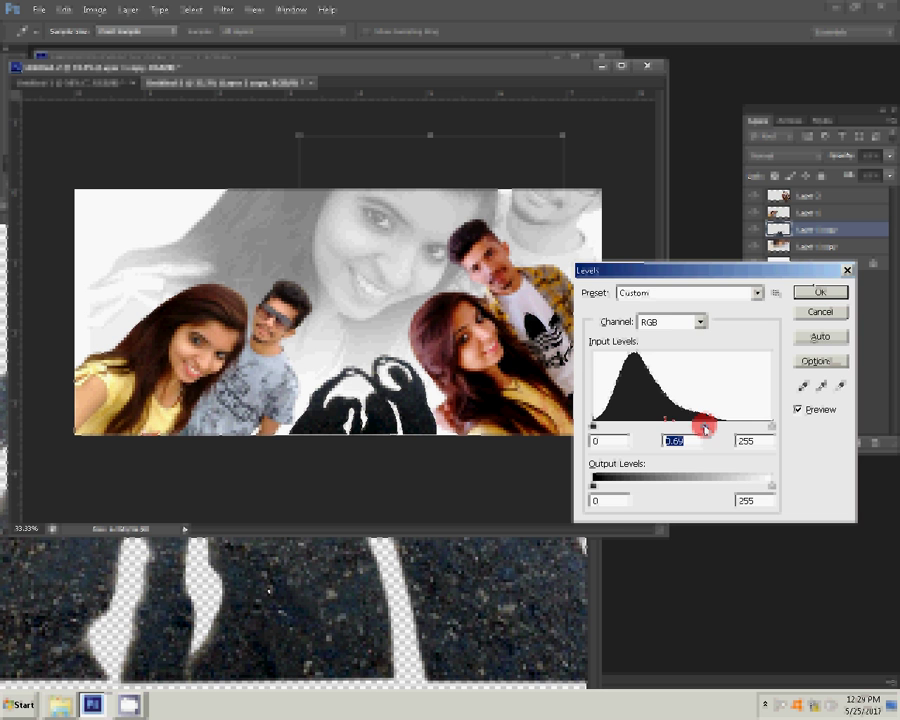
click(819, 292)
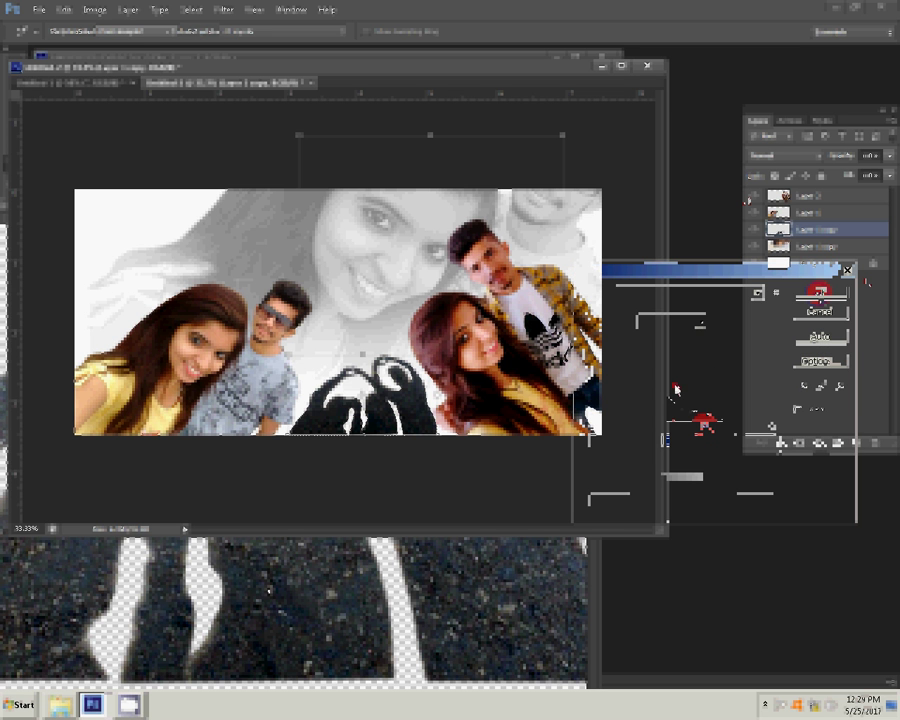
key(ctrl+b)
drag(694, 452, 760, 451)
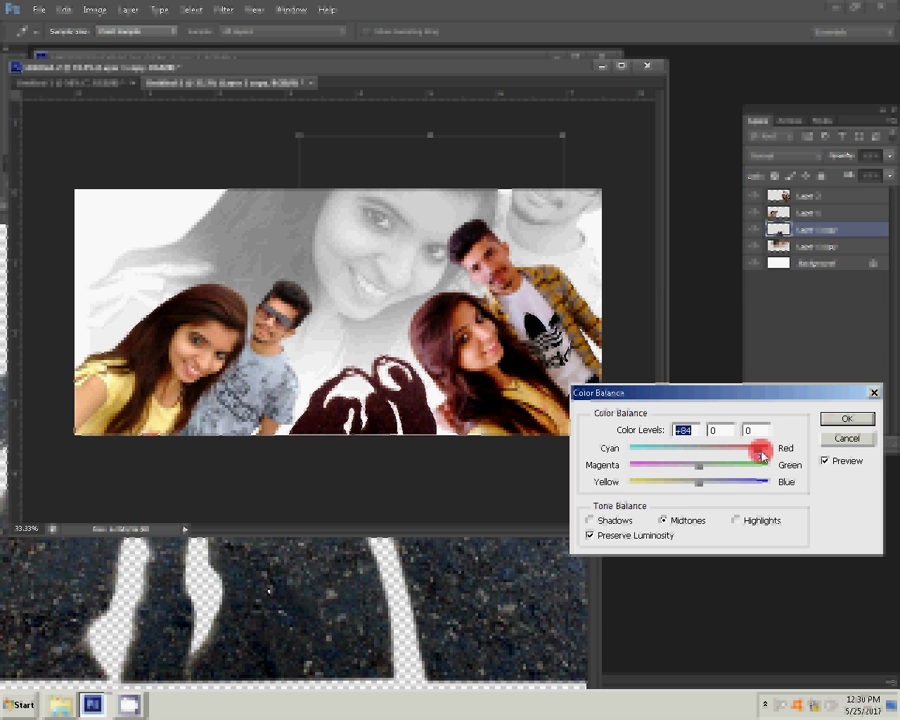
click(836, 424)
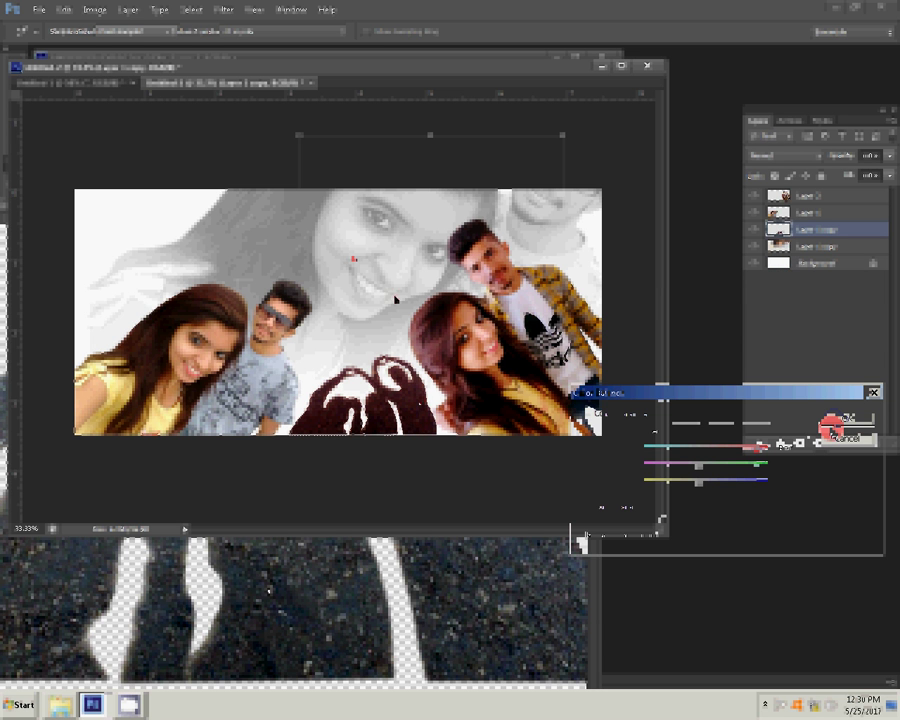
Switch to Windows Explorer and open the Backgrounds folder on drive D.
click(108, 446)
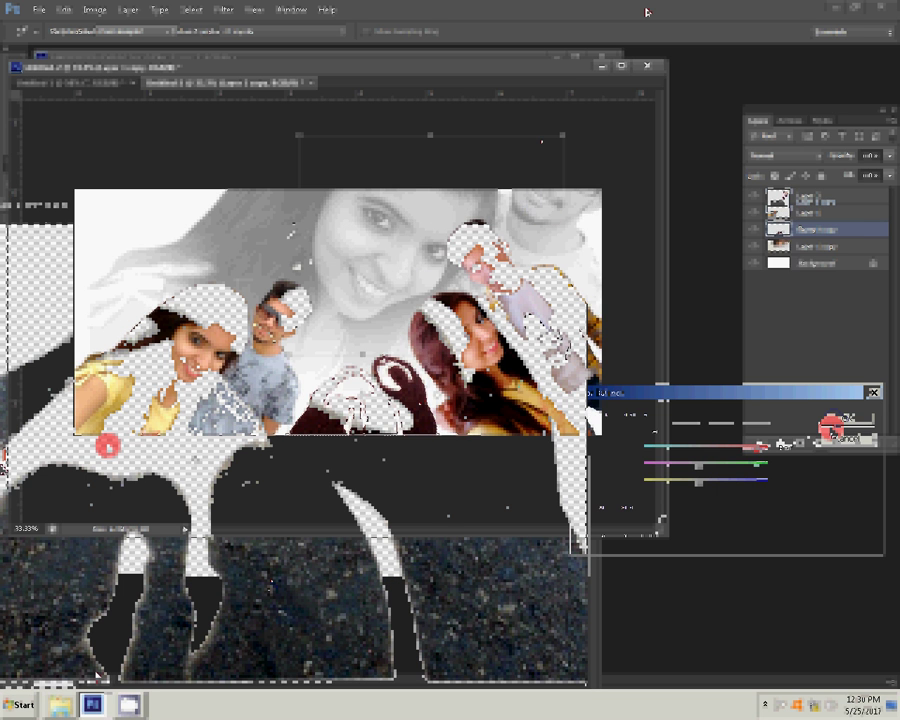
click(61, 705)
scroll(400, 364, down, 2)
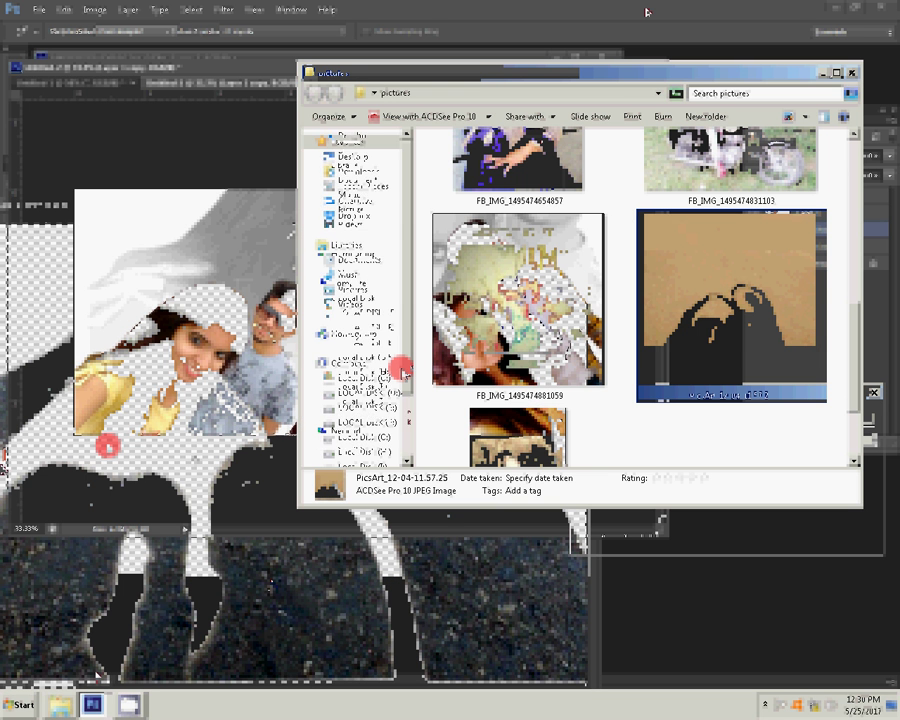
click(366, 312)
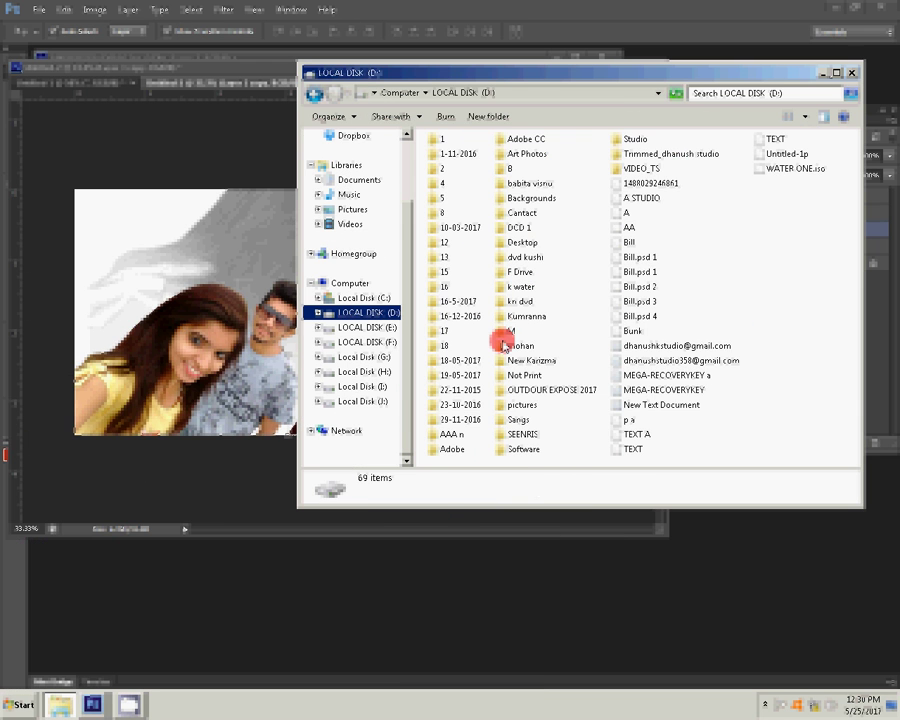
click(542, 202)
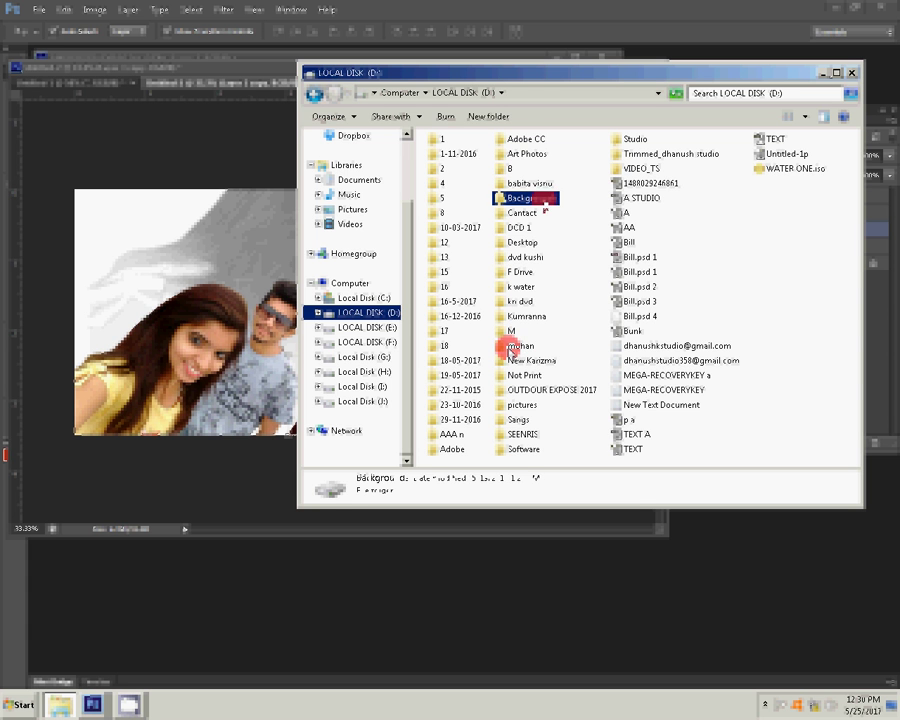
key(Return)
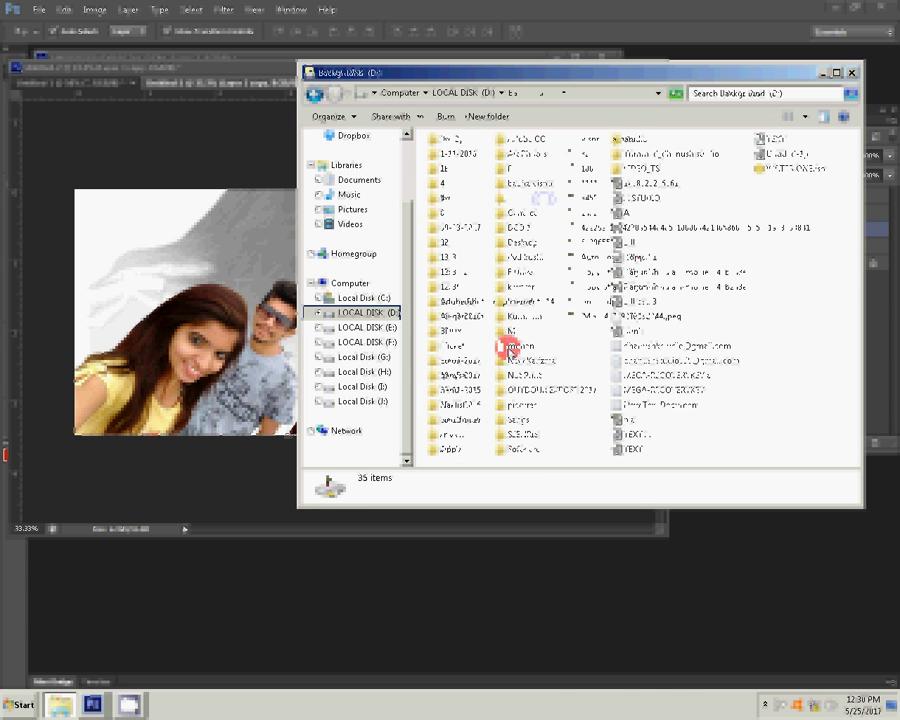
Show the Backgrounds folder with large thumbnails and look through the images in its sh subfolder.
click(807, 119)
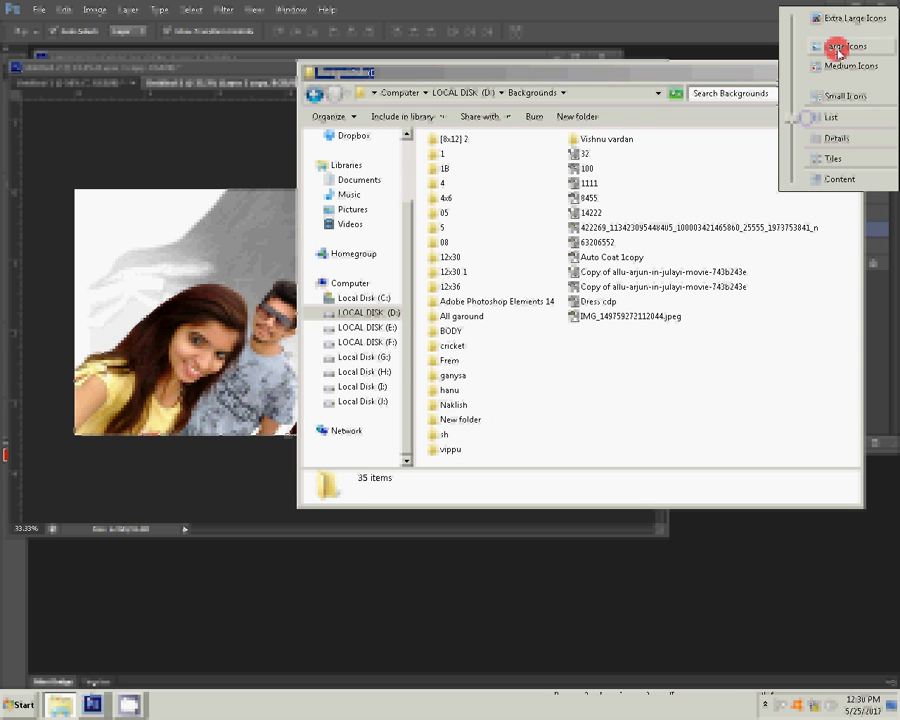
click(838, 50)
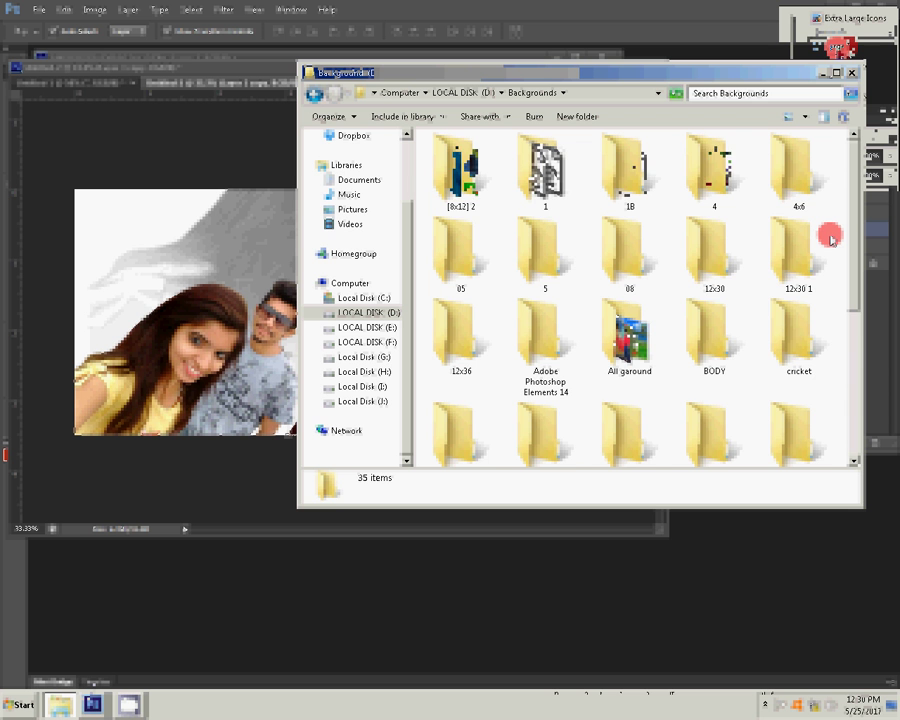
scroll(830, 238, down, 10)
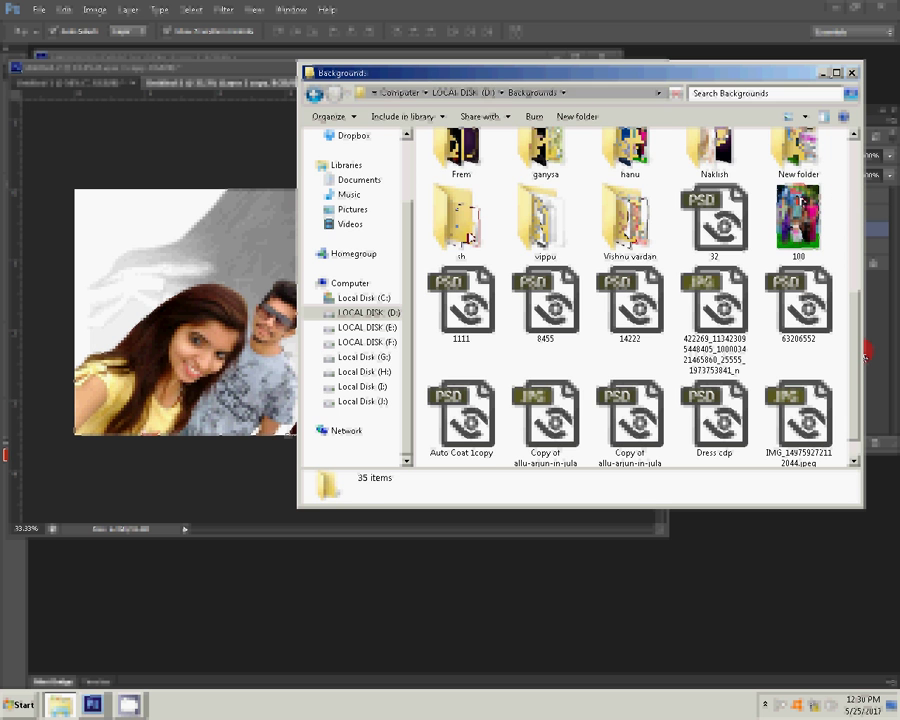
double_click(458, 225)
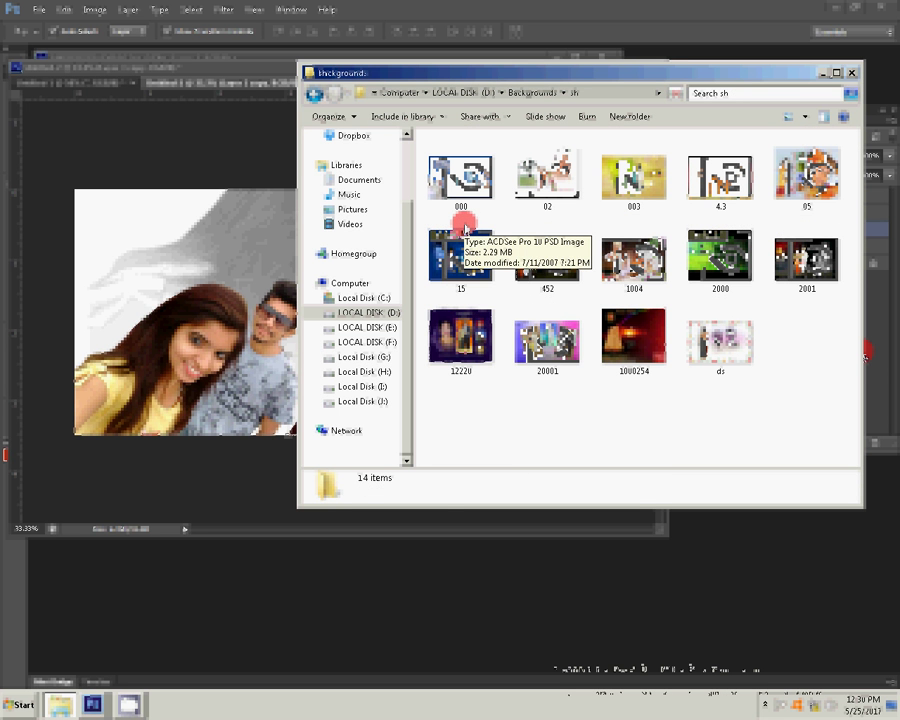
click(464, 230)
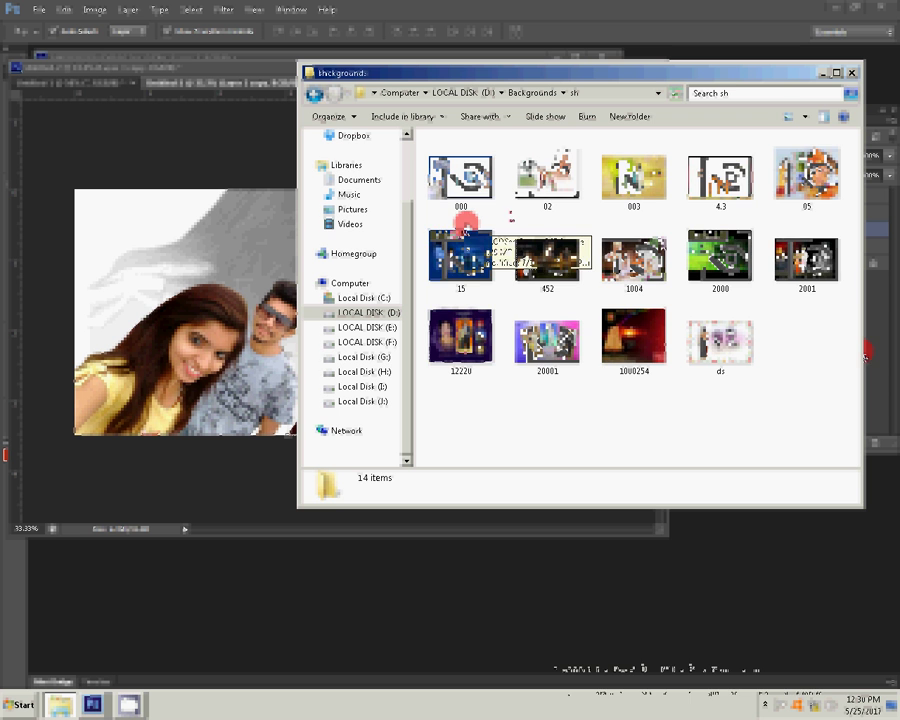
click(360, 182)
click(316, 96)
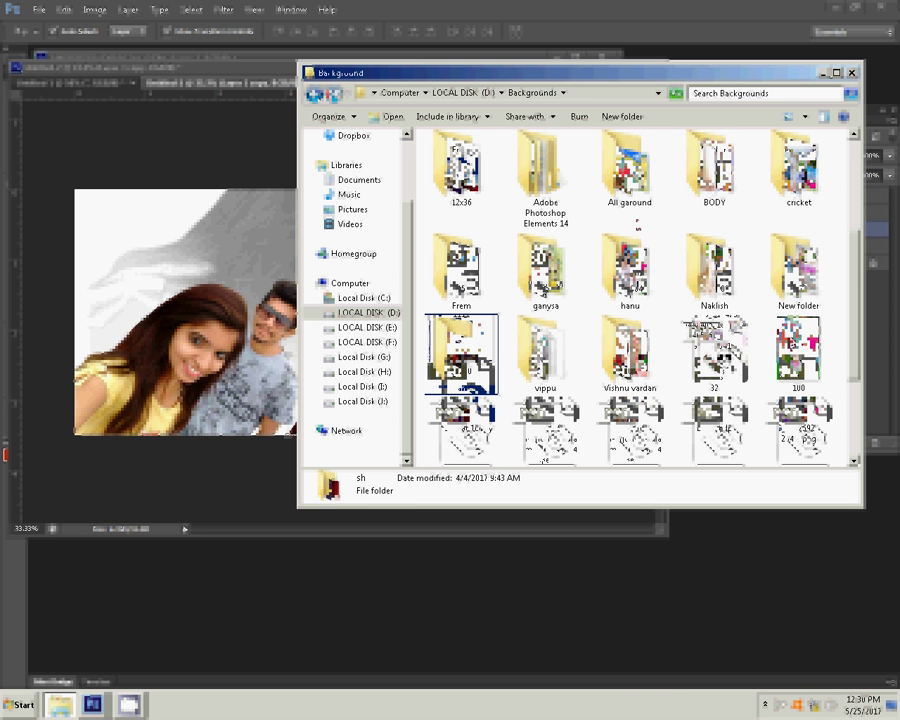
Pick scenery image 12 from the New folder subfolder of Backgrounds and open it in Photoshop.
double_click(790, 275)
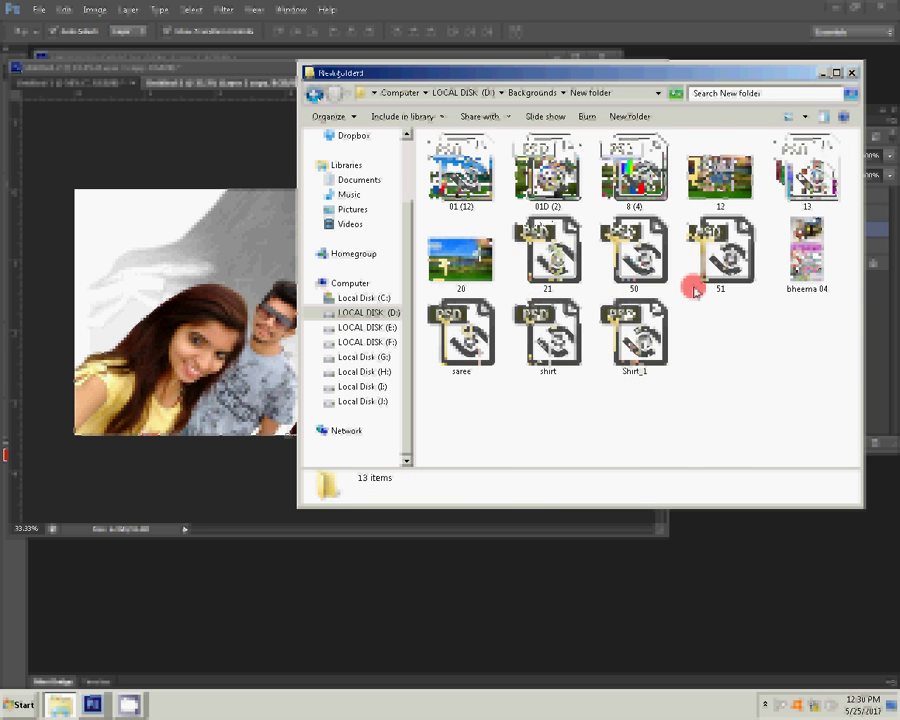
click(488, 290)
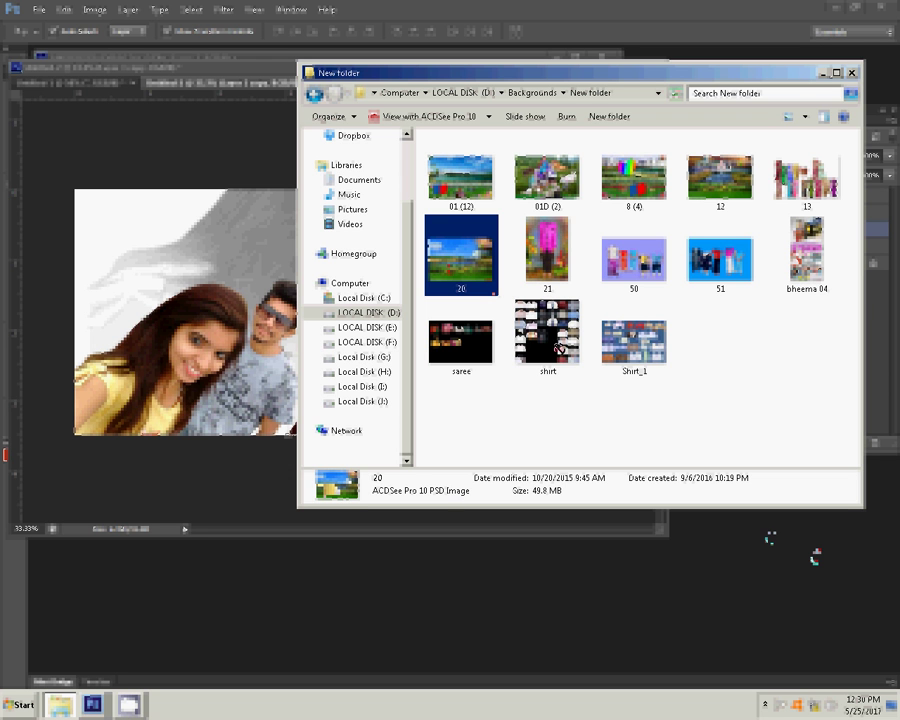
click(725, 185)
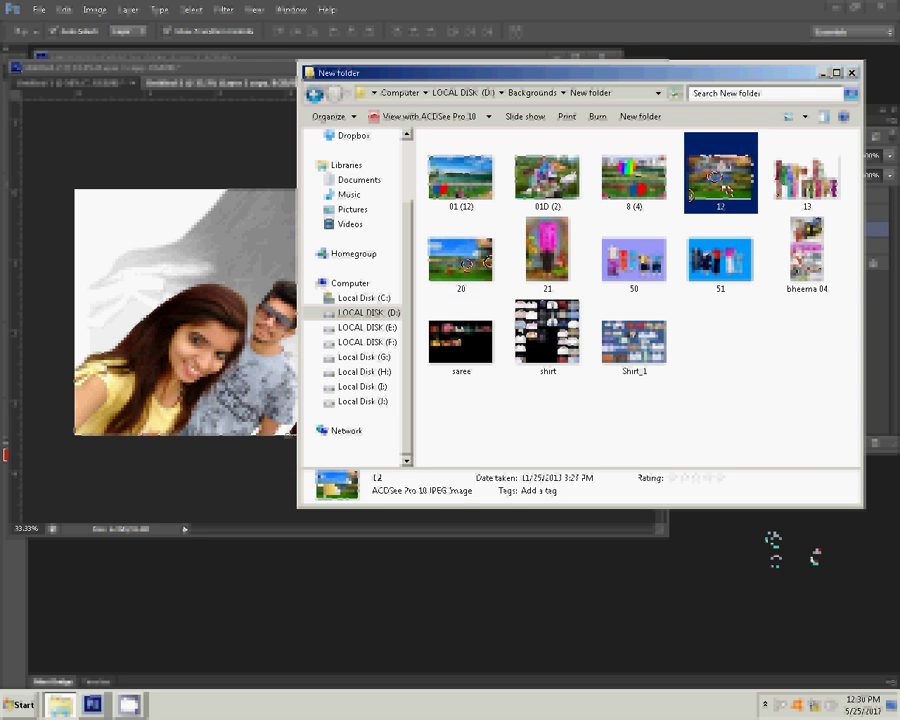
click(750, 534)
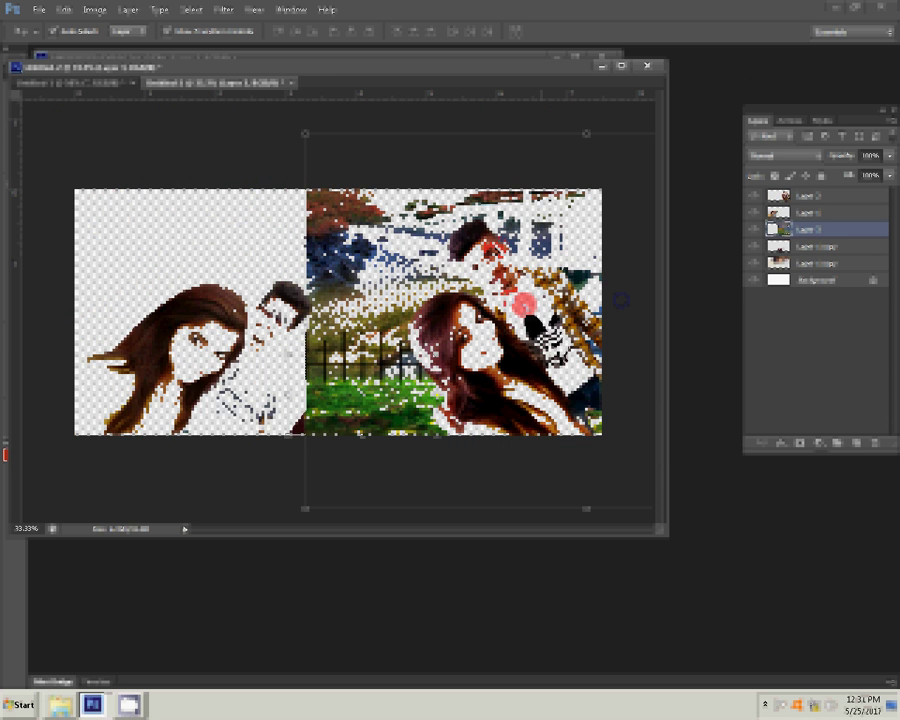
Move the Taj Mahal scenery to the mug canvas's left edge and stretch its height and width to fit the whole canvas.
drag(530, 225, 382, 212)
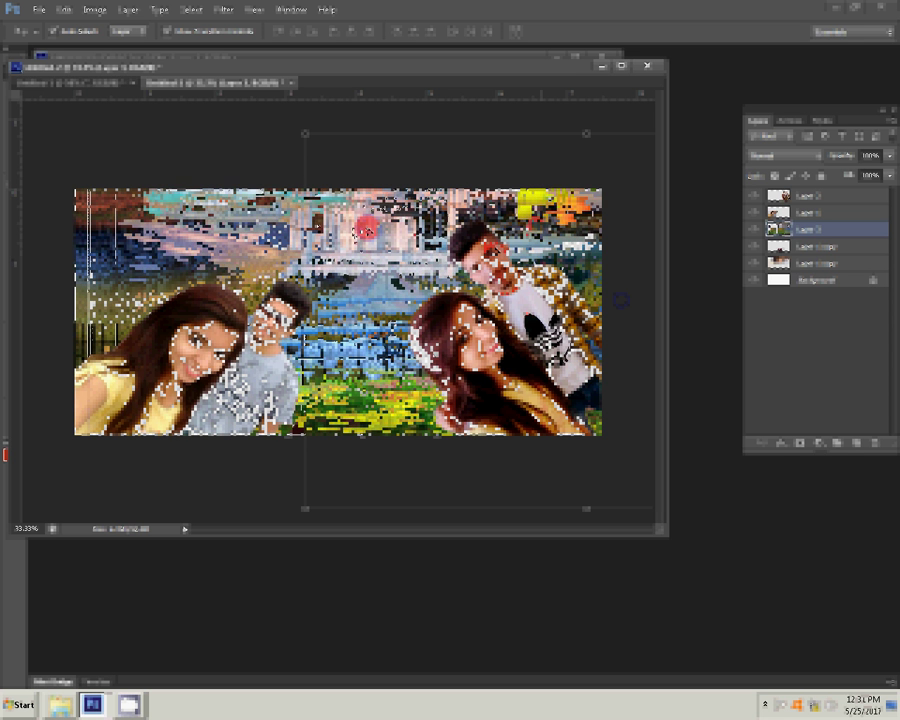
key(ctrl+t)
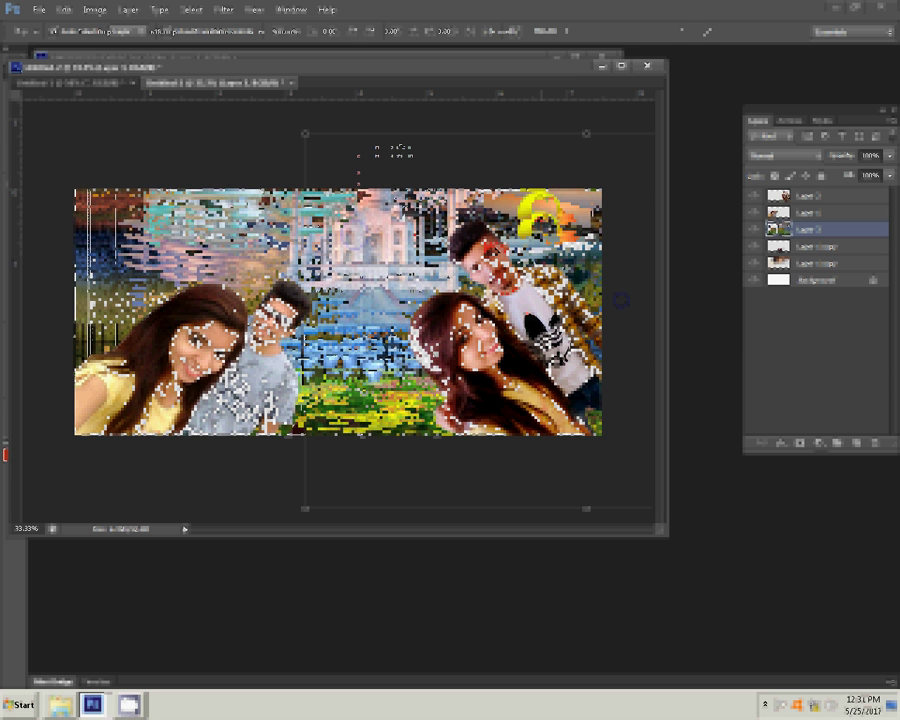
drag(358, 172, 358, 185)
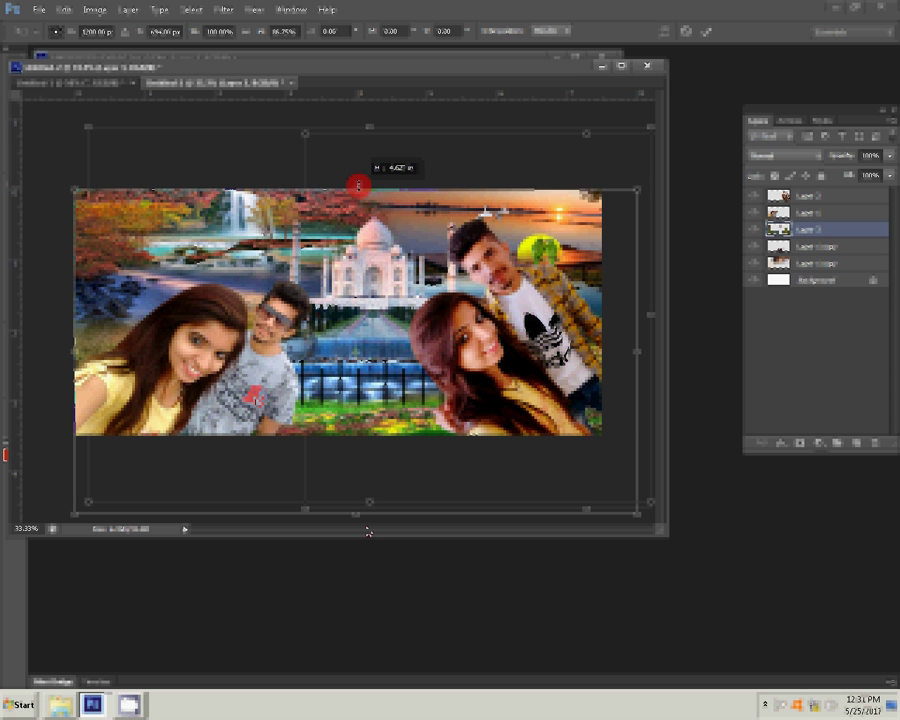
drag(356, 514, 352, 435)
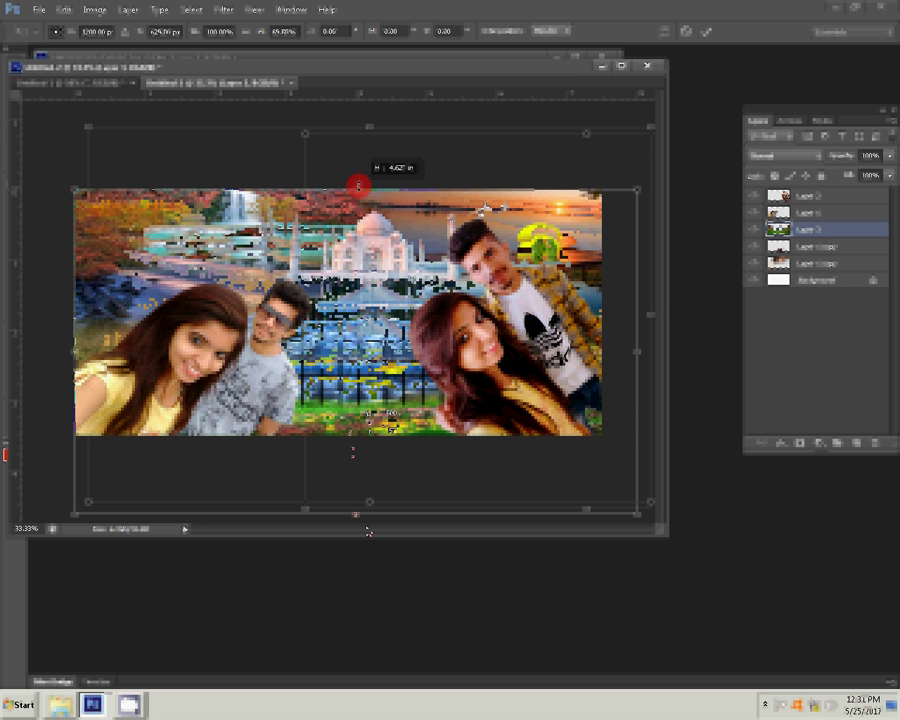
drag(637, 313, 606, 315)
click(706, 32)
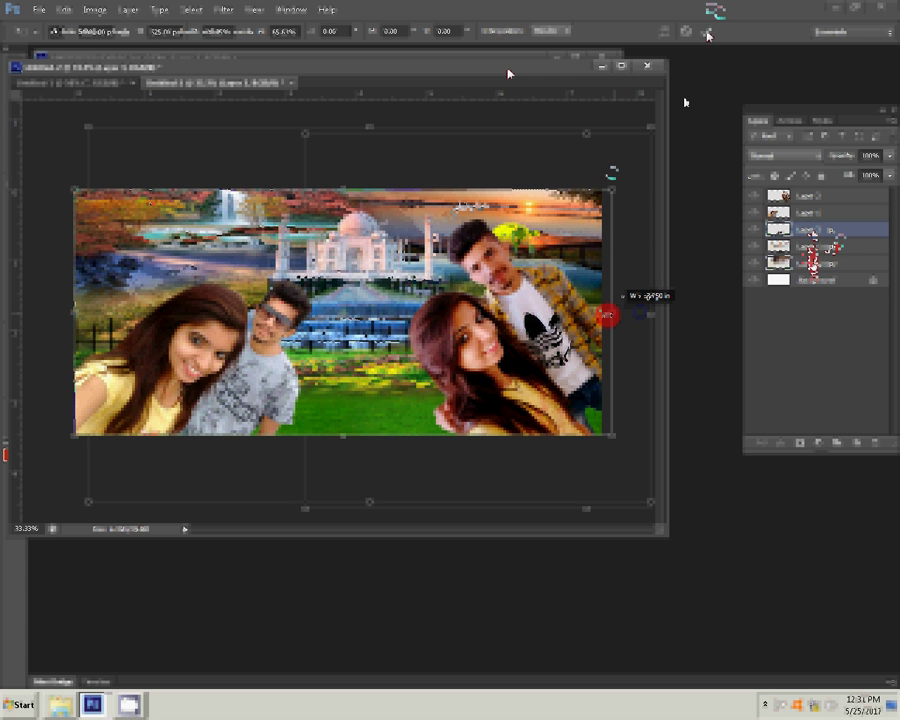
Send the scenery layer behind the shadow cut-out and the faded couple backdrop, directly above the Background layer.
click(378, 218)
drag(378, 218, 225, 213)
click(318, 192)
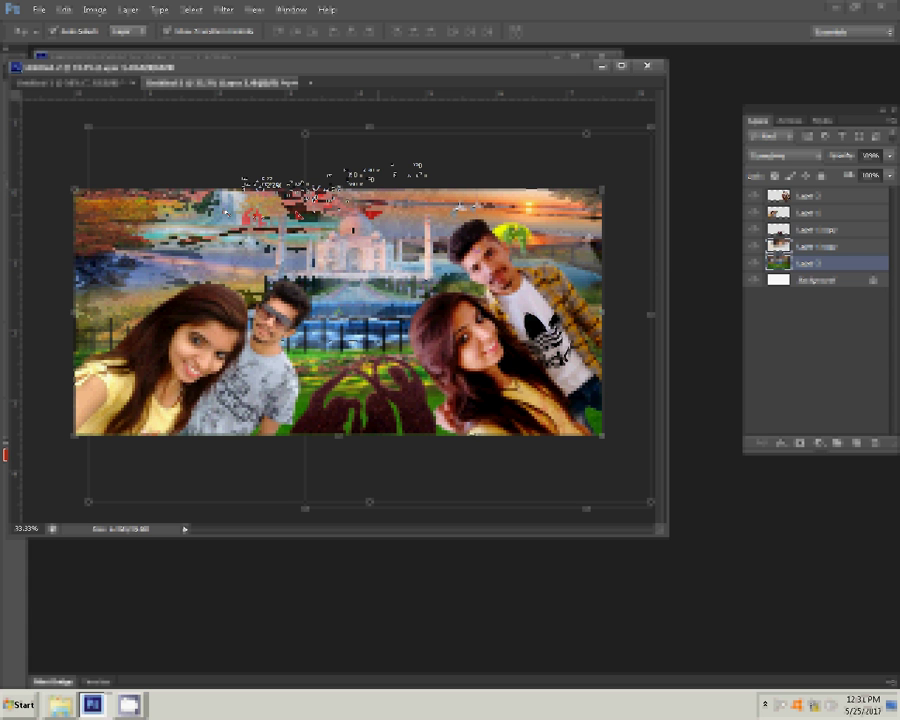
Add a layer mask to the faded couple backdrop and brush out its area around the Taj Mahal at 100% opacity and flow.
click(404, 216)
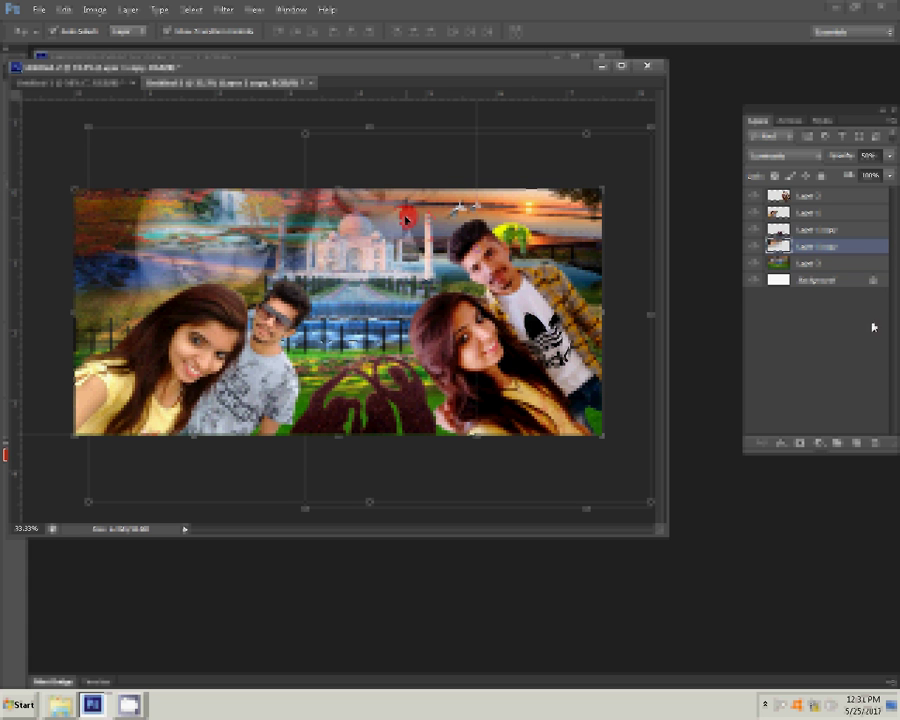
click(799, 443)
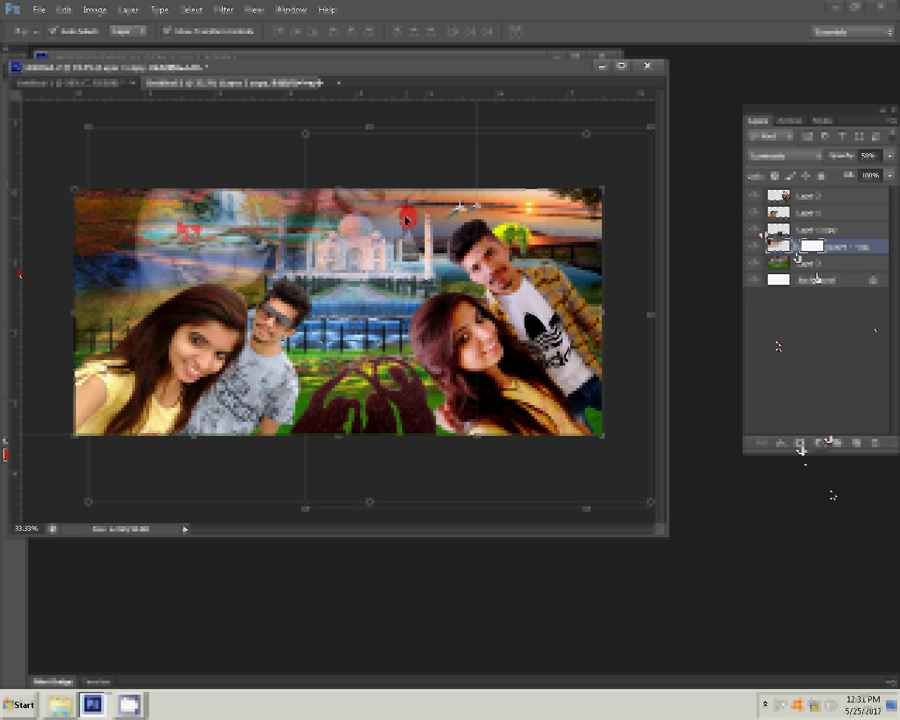
key(b)
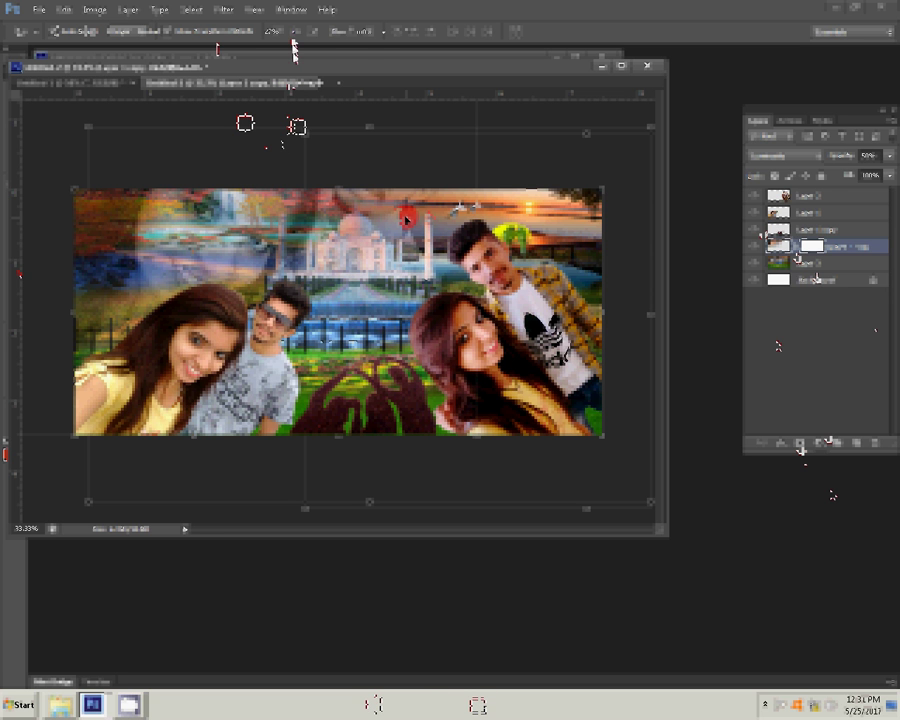
key(b)
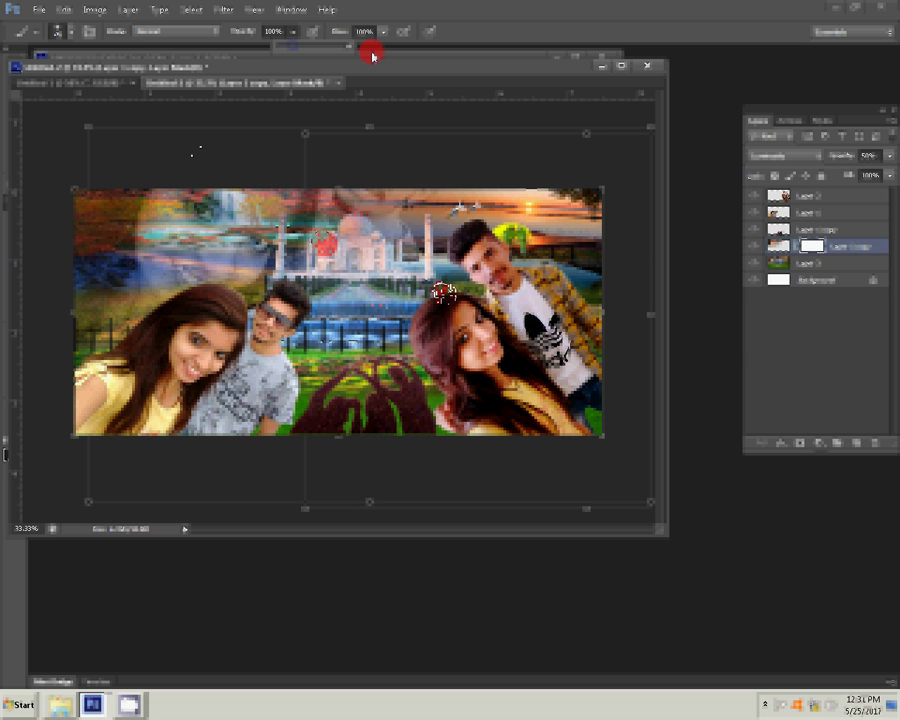
mouse_move(325, 243)
mouse_down()
mouse_move(317, 240)
mouse_move(315, 270)
mouse_move(305, 275)
mouse_up()
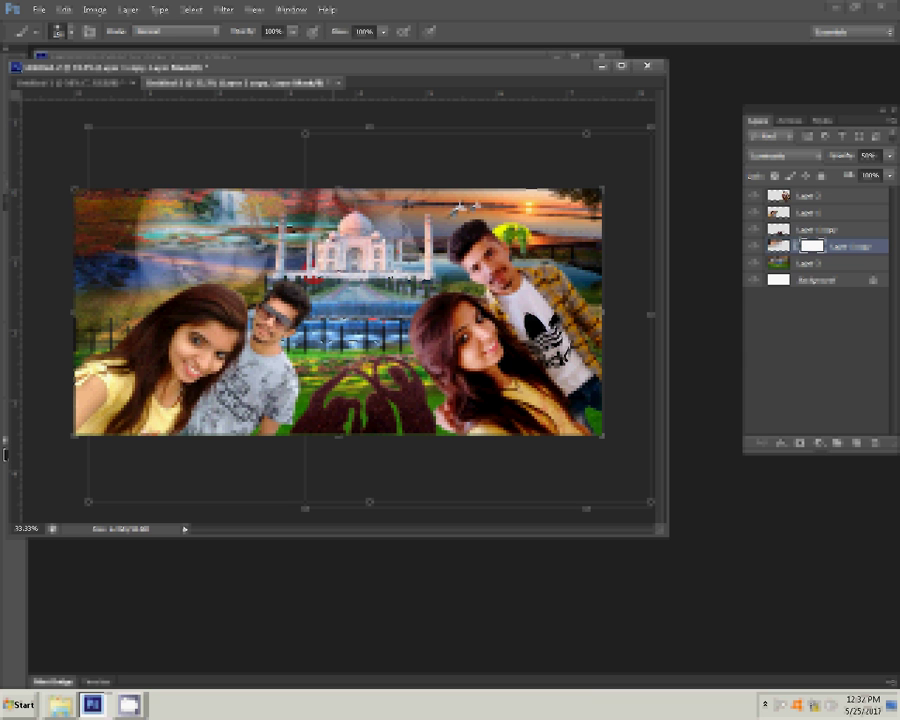
drag(313, 270, 286, 306)
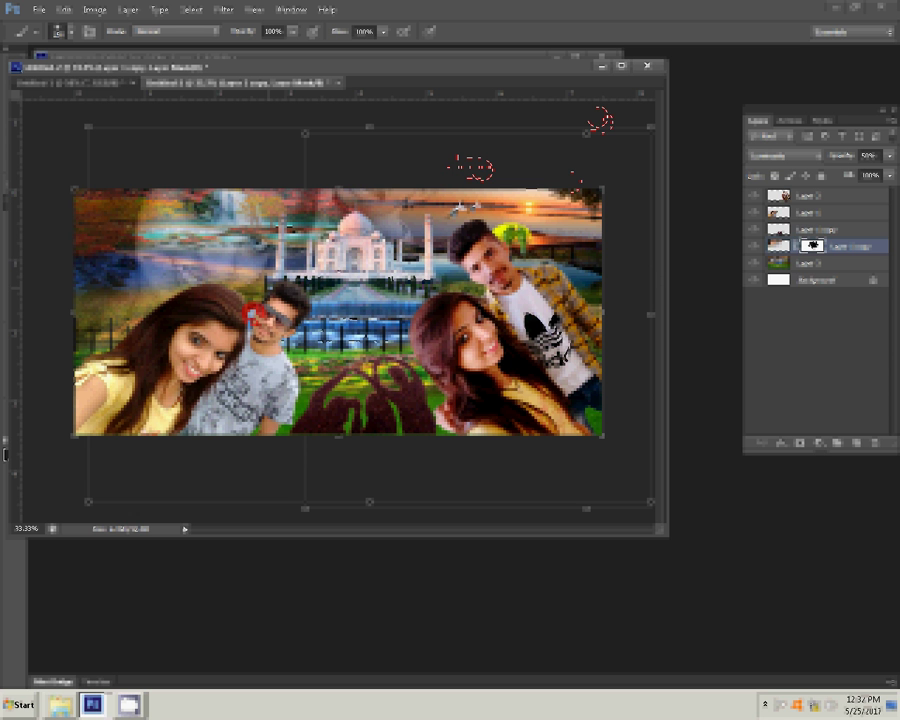
Float the mug design in its own window and hide the white background in the birthday text document.
drag(236, 85, 292, 197)
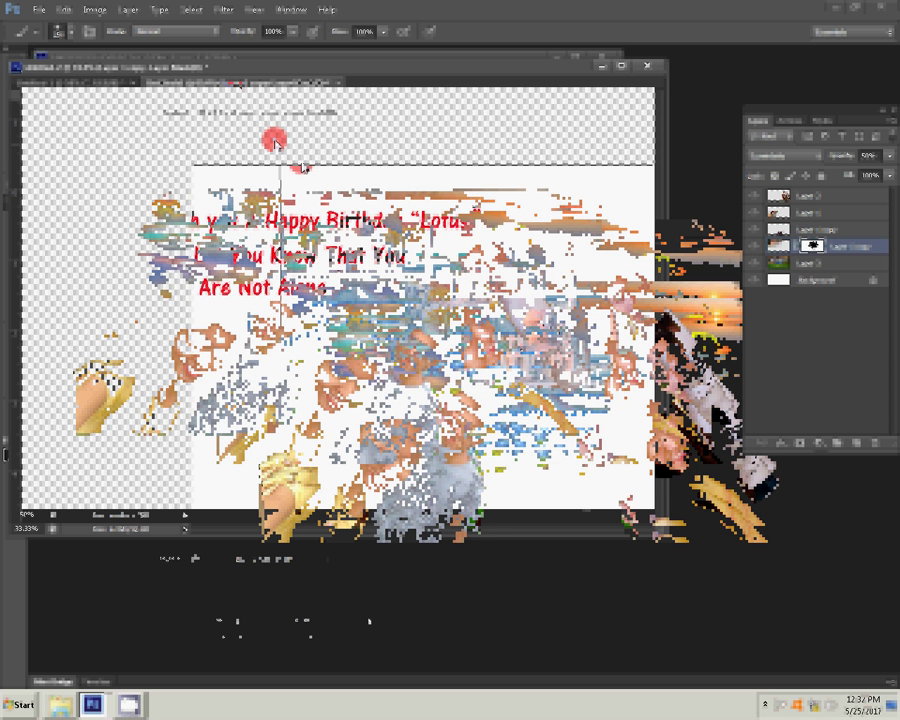
click(755, 263)
click(759, 279)
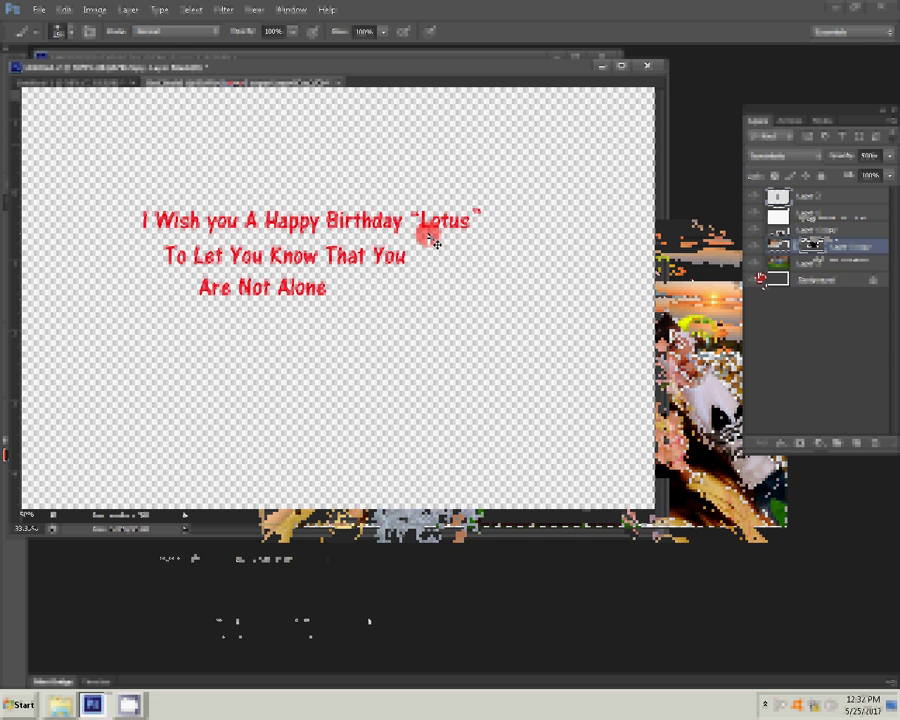
key(v)
Apply a 5 px bright yellow outside Stroke to the red birthday greeting text.
click(800, 442)
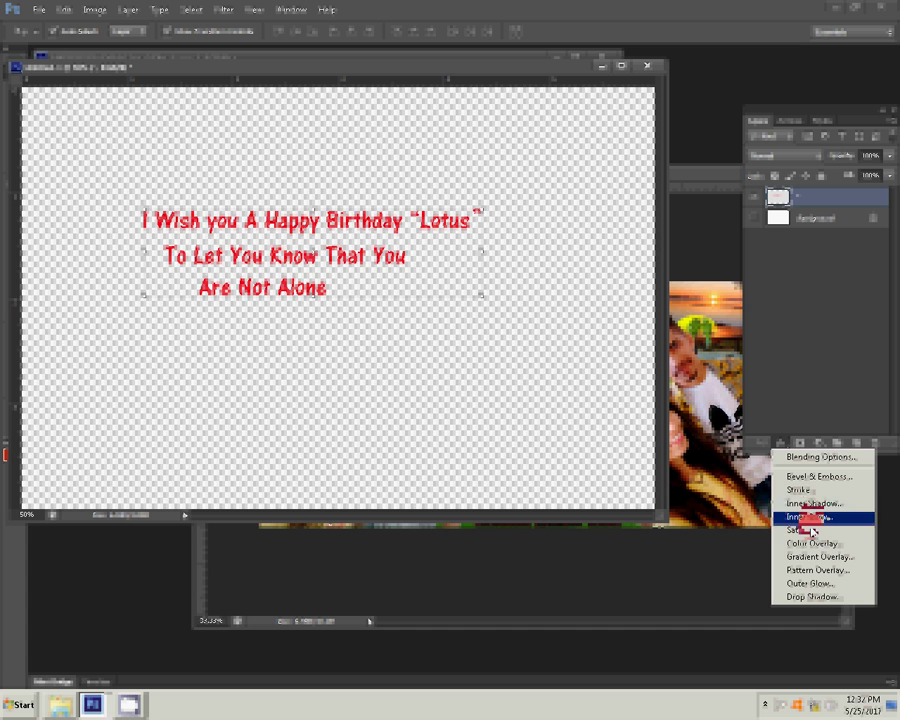
click(785, 511)
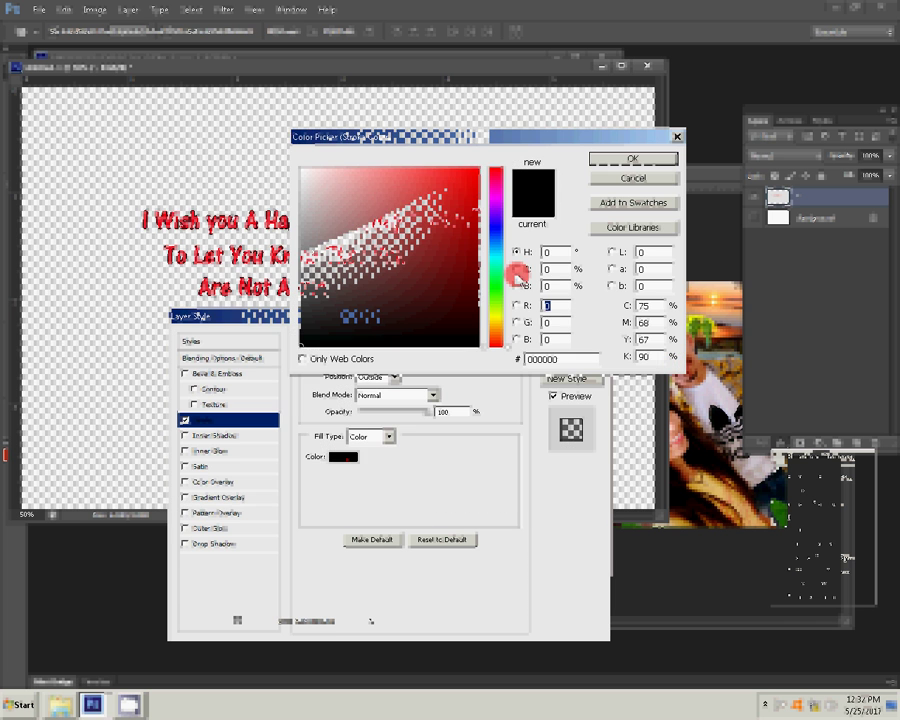
drag(496, 305, 497, 320)
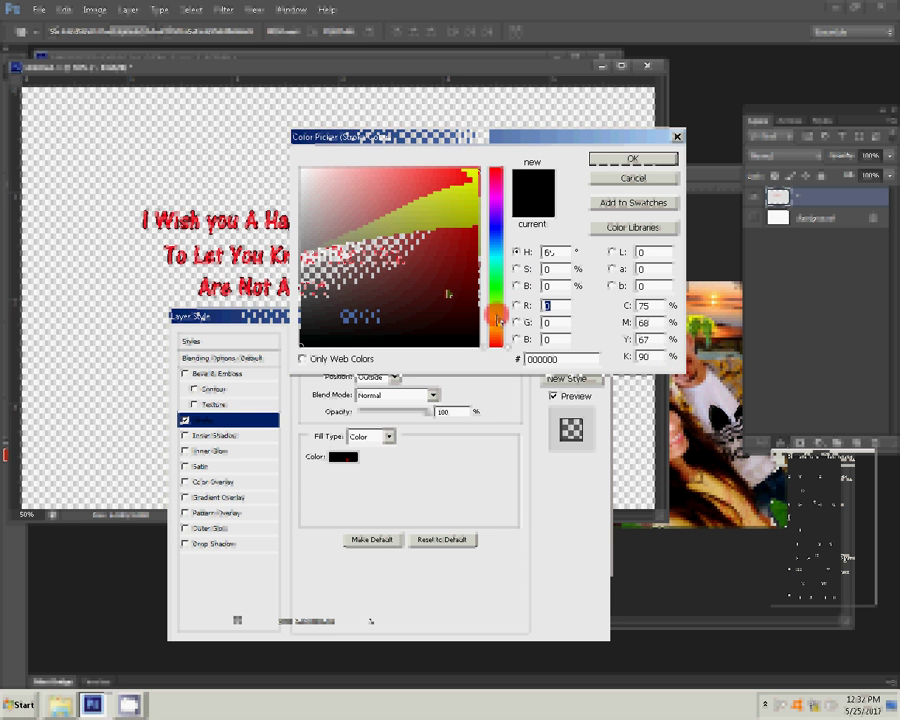
click(476, 173)
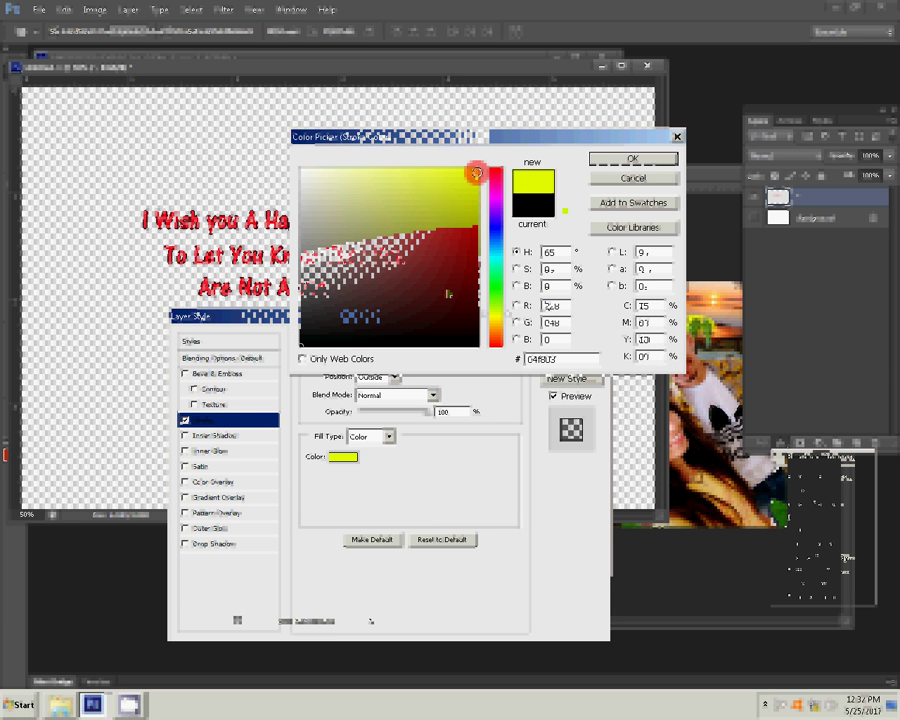
click(628, 160)
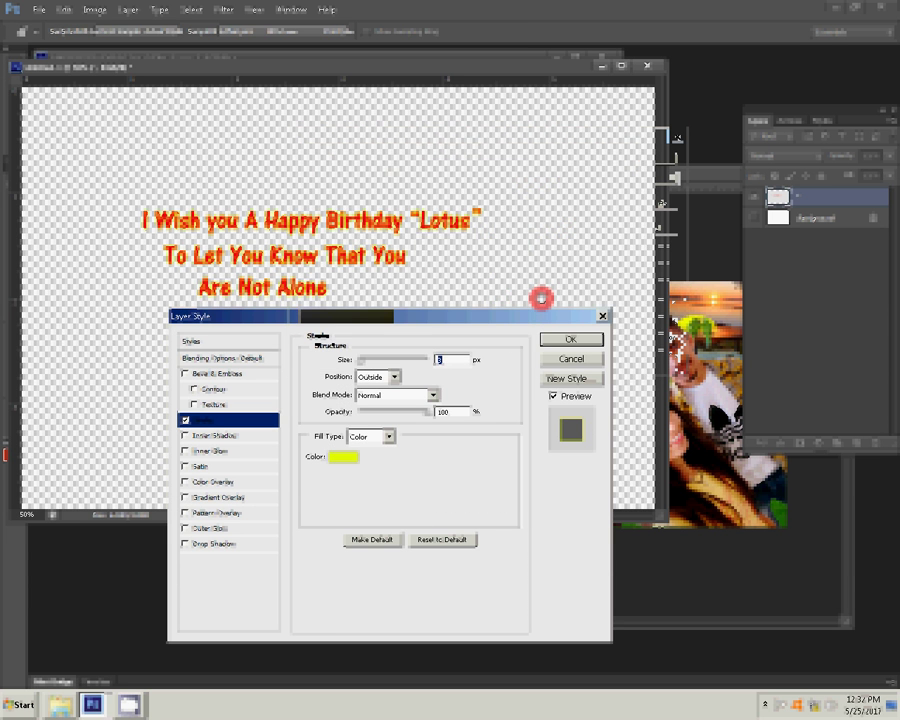
text(5)
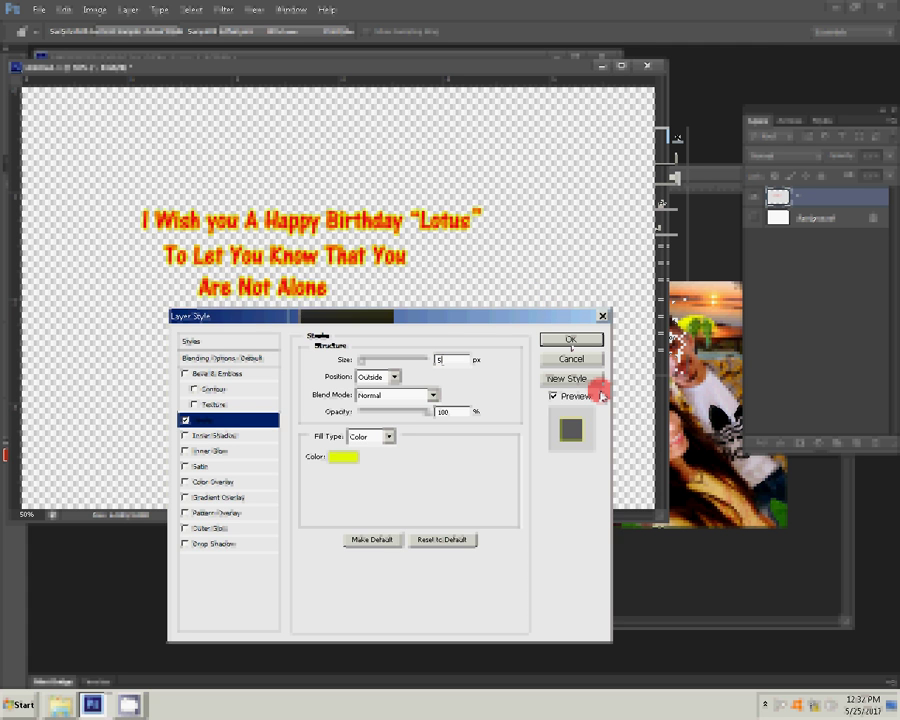
click(571, 340)
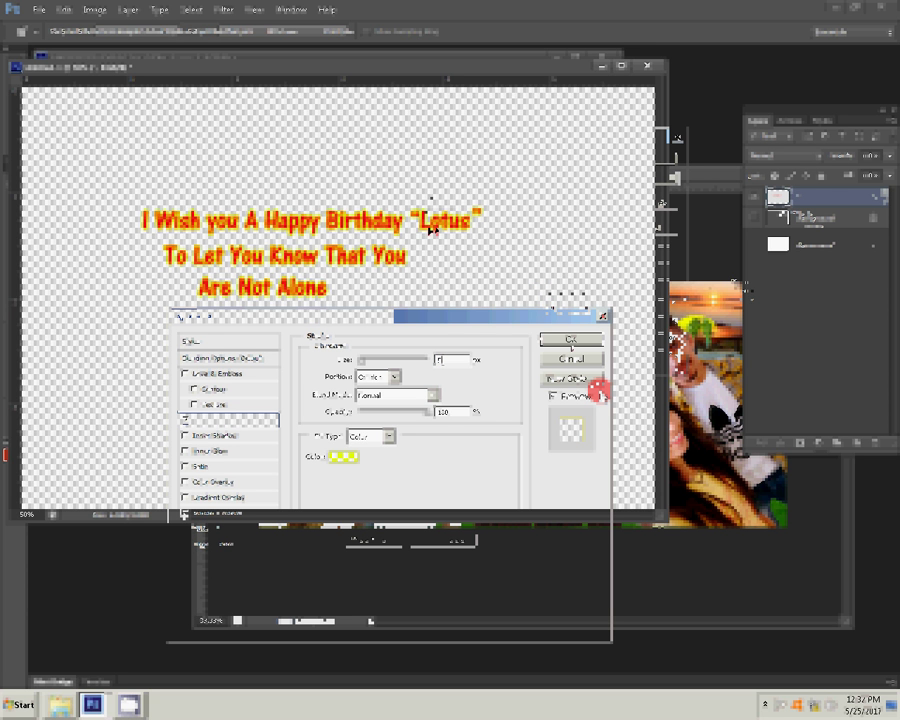
Bring the outlined birthday greeting into the mug design and place it at the upper middle, over the Taj Mahal.
key(v)
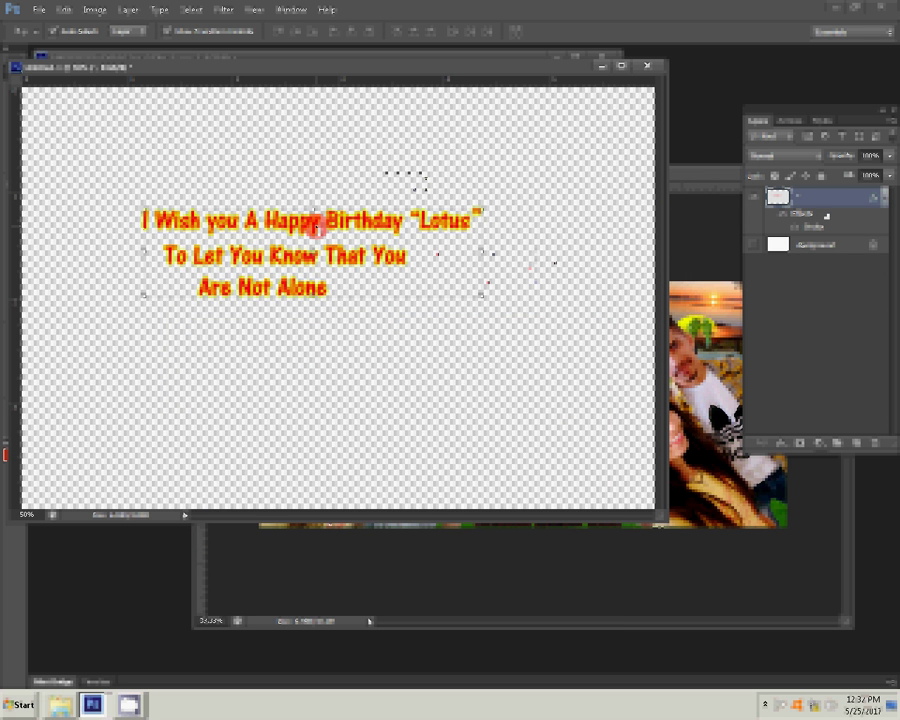
drag(384, 198, 437, 190)
drag(702, 305, 702, 304)
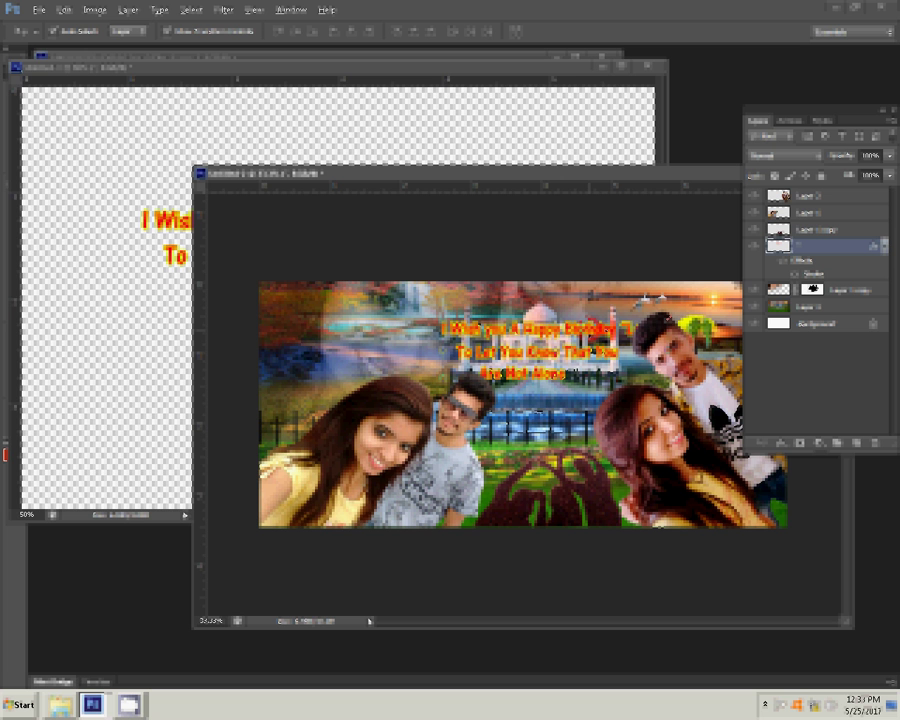
drag(559, 331, 565, 315)
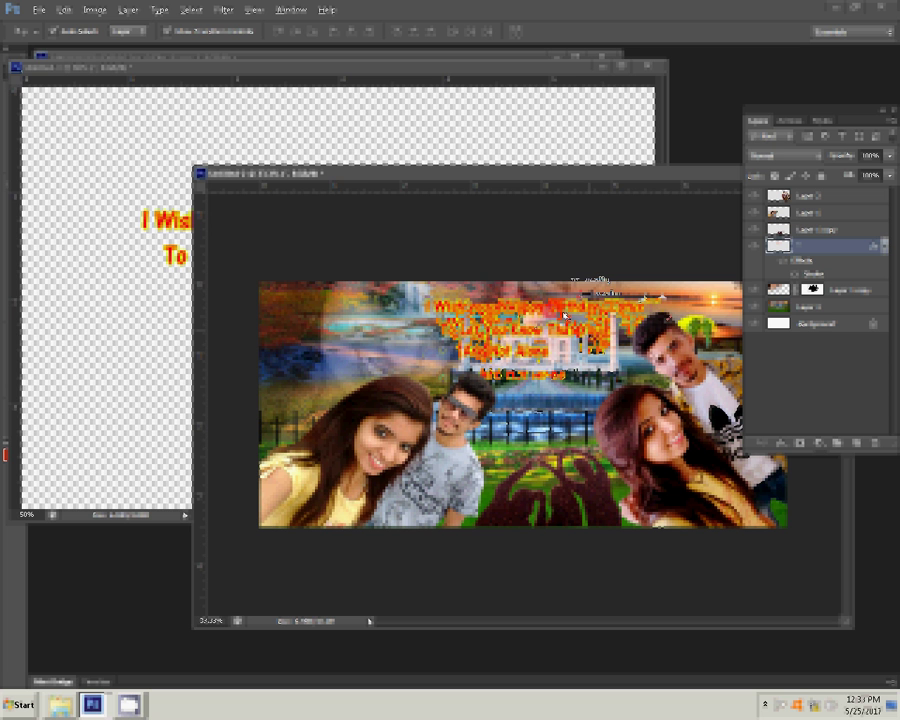
click(365, 312)
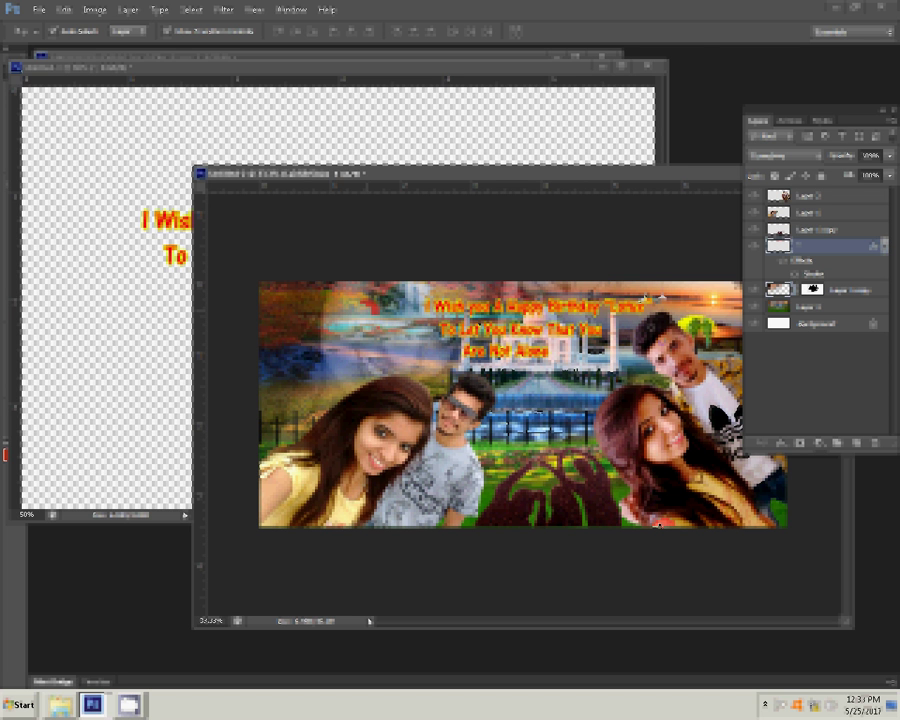
Scale the faded couple backdrop to about 51.6% and shift it toward the design's upper-left area.
key(ctrl+t)
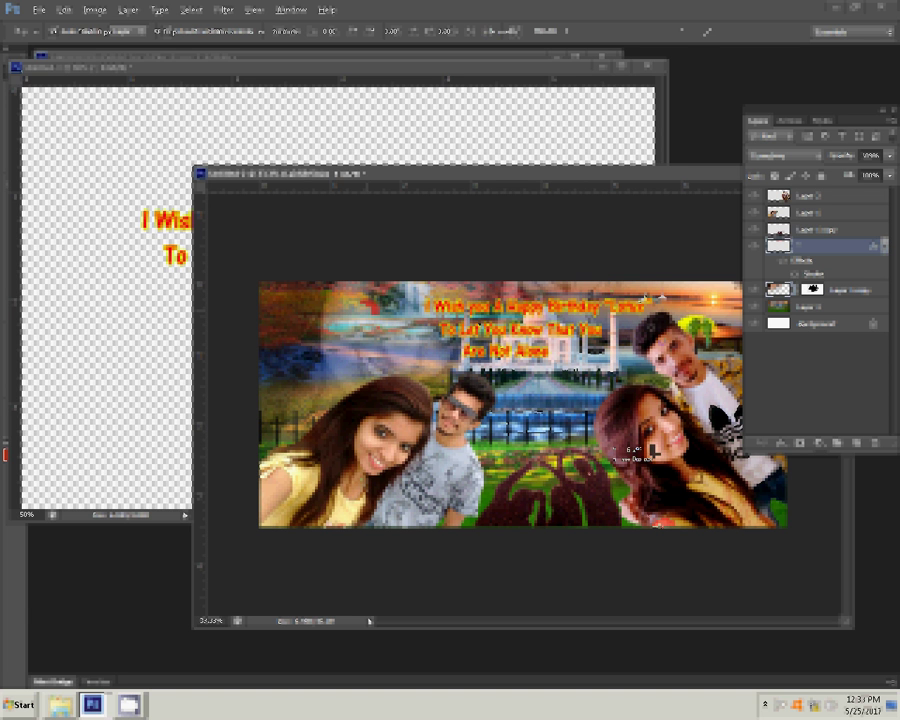
drag(597, 457, 540, 430)
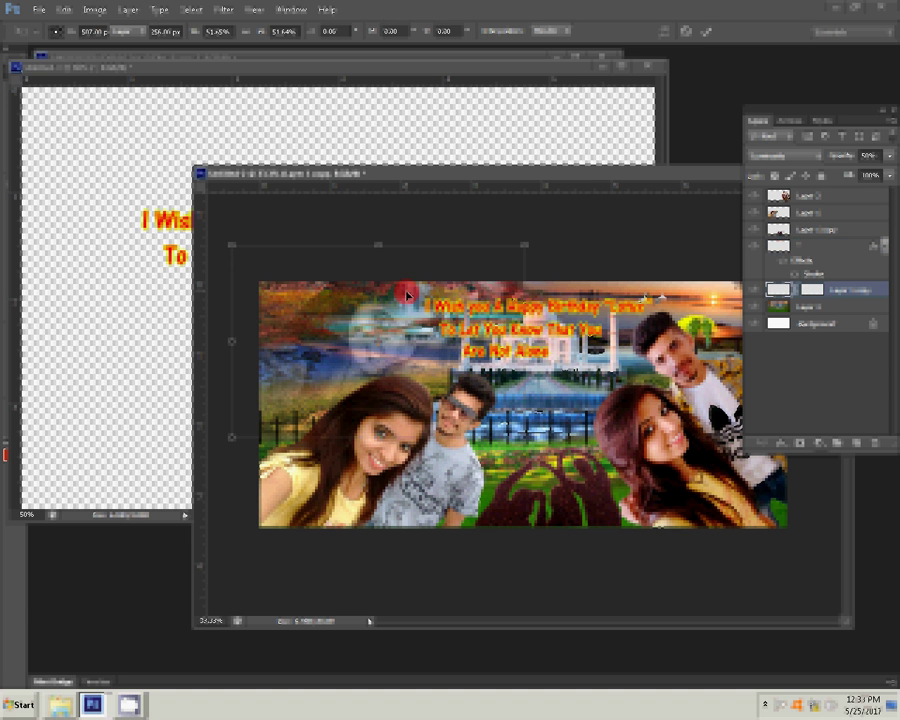
drag(409, 294, 381, 284)
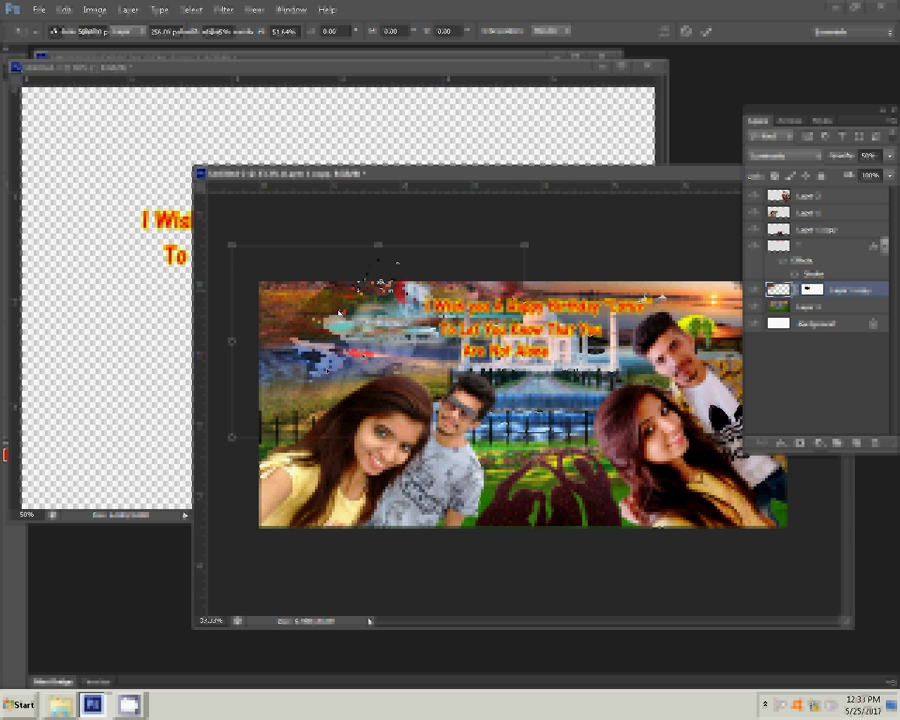
Apply Color Balance to the faded couple backdrop's midtones, with Cyan/Red at -100 and the other levels shifted toward magenta and blue.
key(ctrl+b)
drag(647, 452, 607, 462)
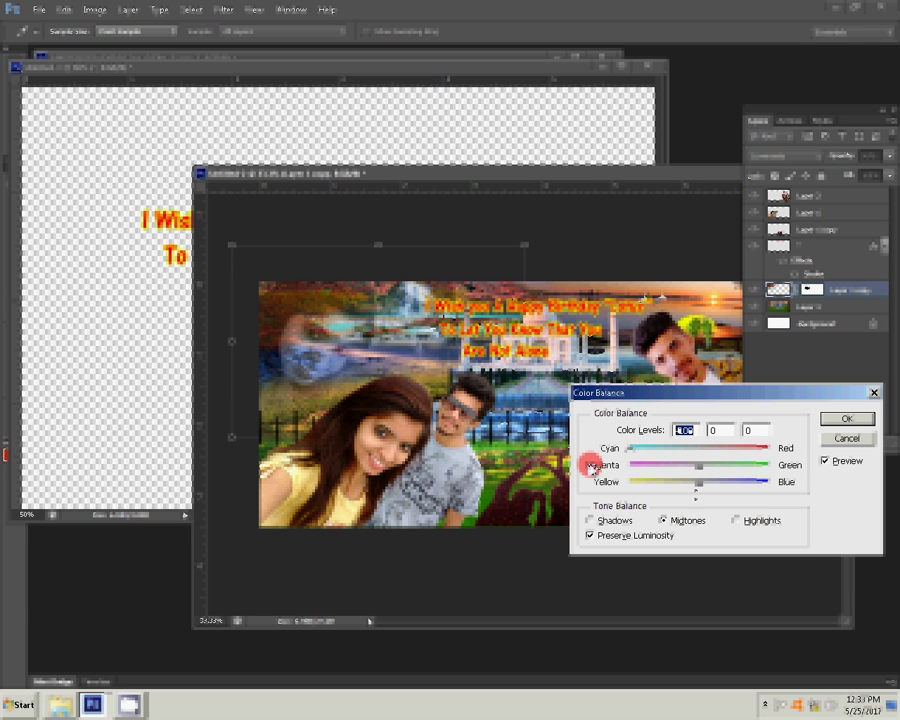
drag(699, 467, 642, 468)
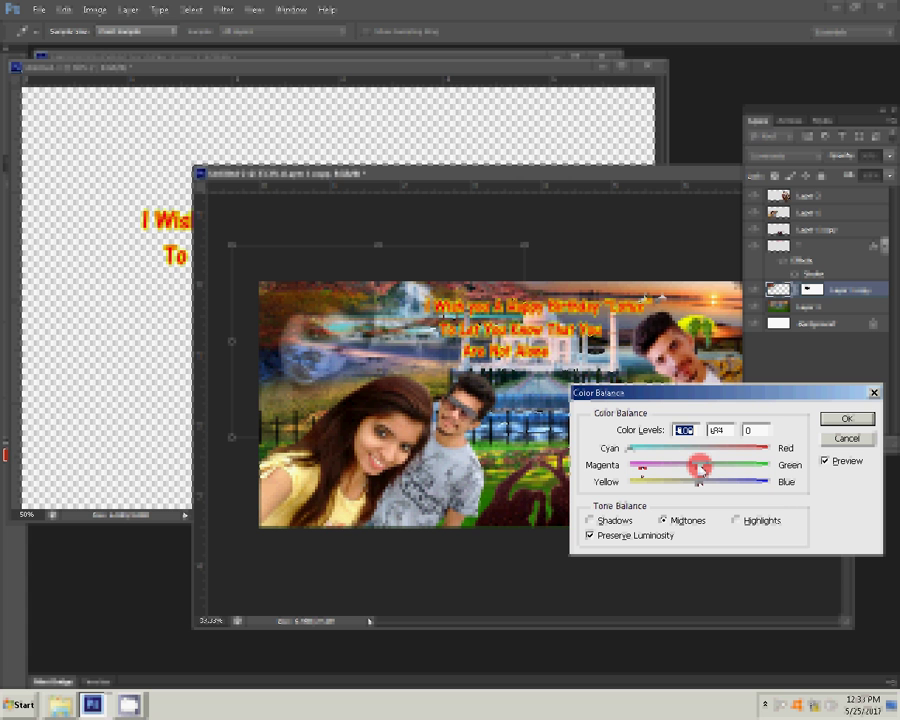
drag(699, 466, 745, 483)
click(852, 420)
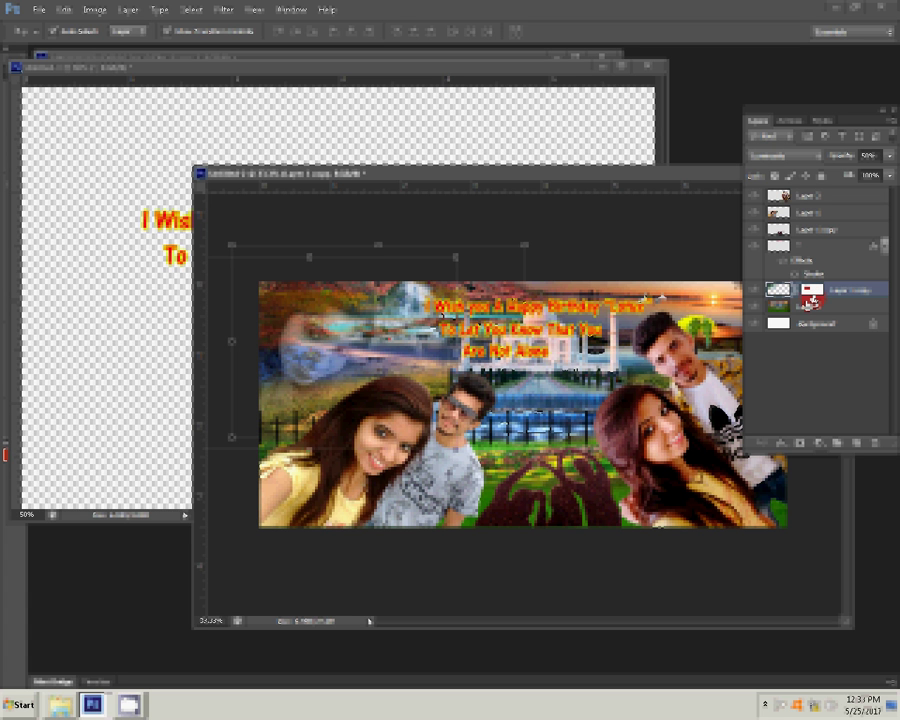
Put the birthday text document's window out of the way and ready the Brush with default black and white colours.
key(b)
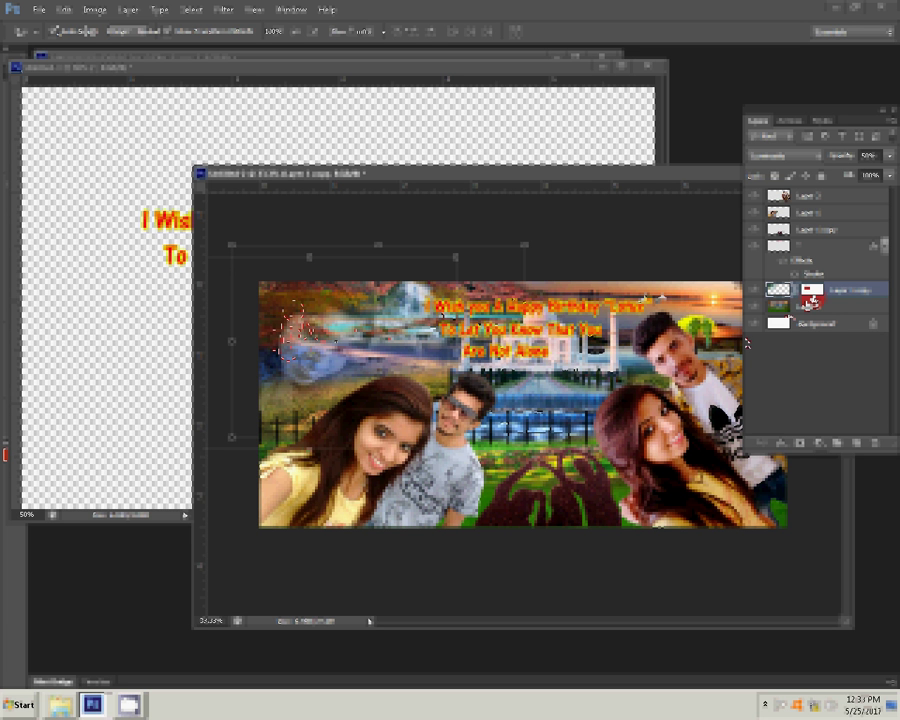
click(6, 202)
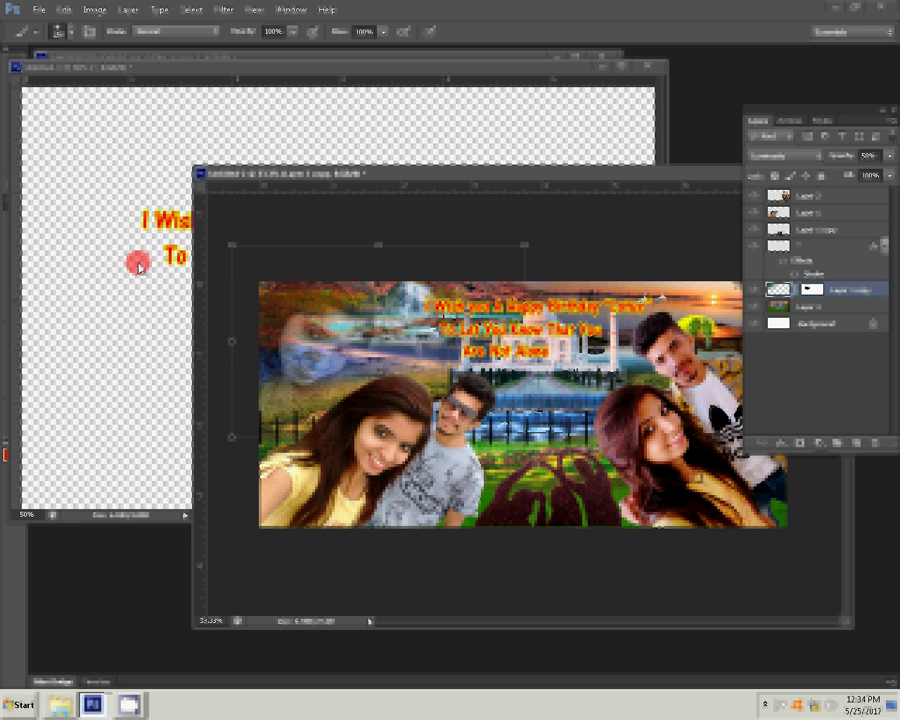
drag(143, 71, 206, 93)
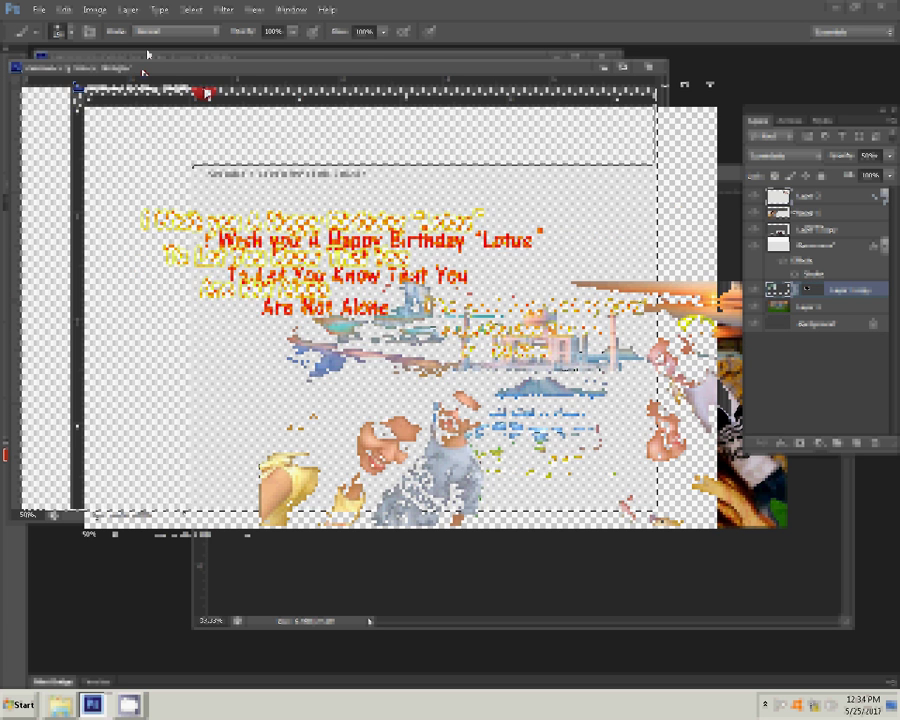
click(31, 331)
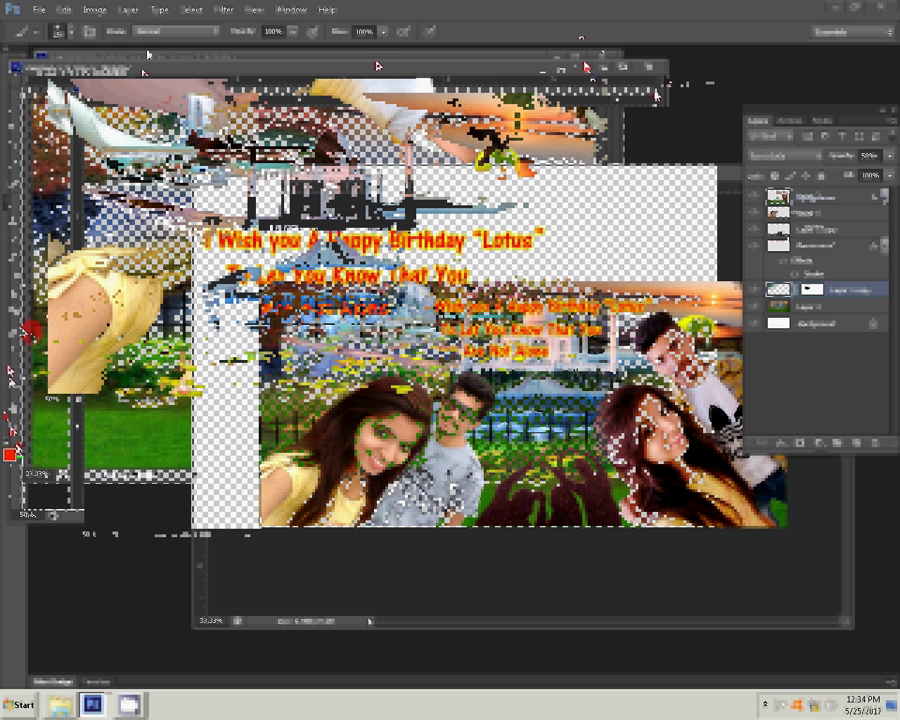
click(8, 443)
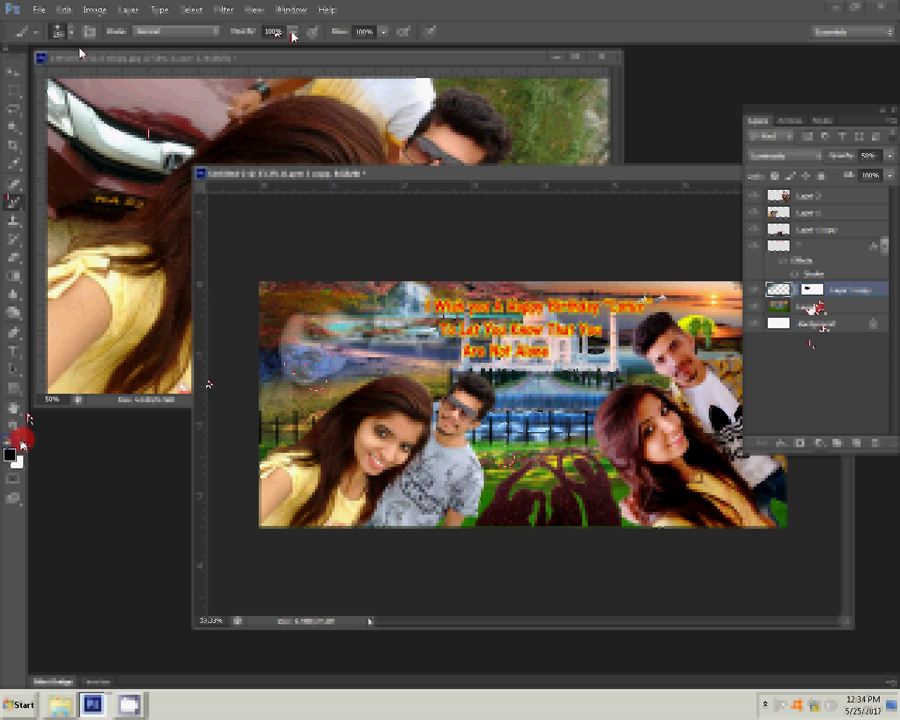
Try to brush the faded backdrop's layer mask over the dark patch on the woman's face, undoing the stroke.
click(812, 289)
drag(313, 357, 314, 350)
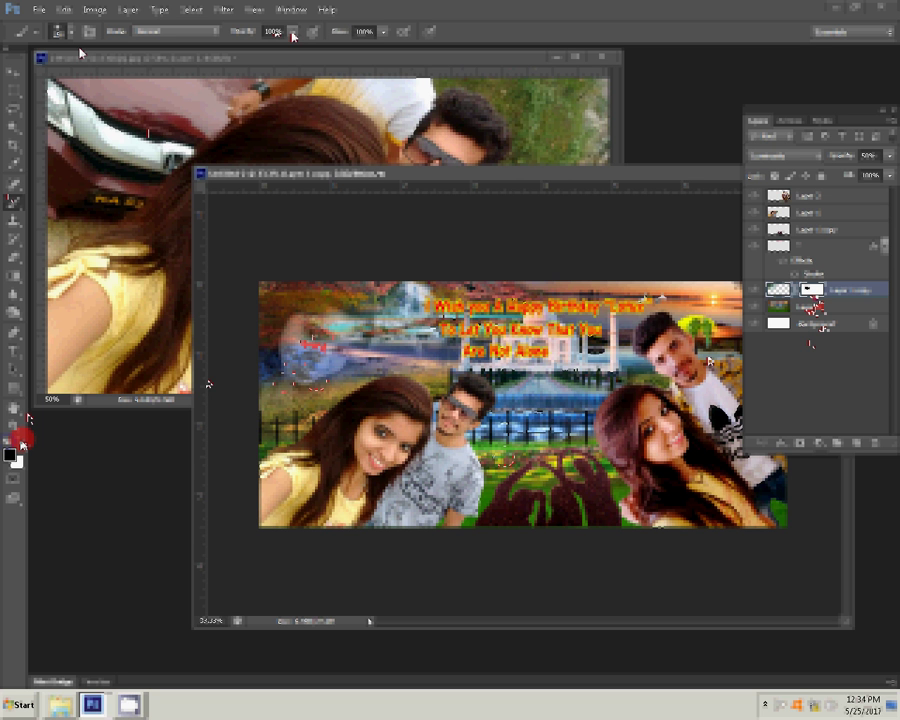
click(834, 264)
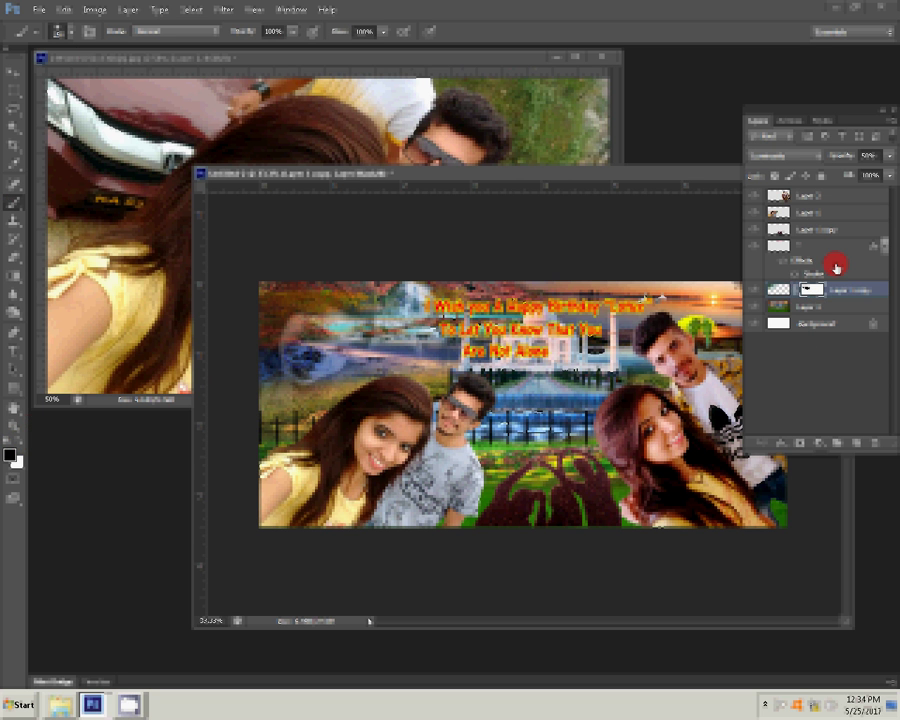
key(ctrl+z)
click(17, 433)
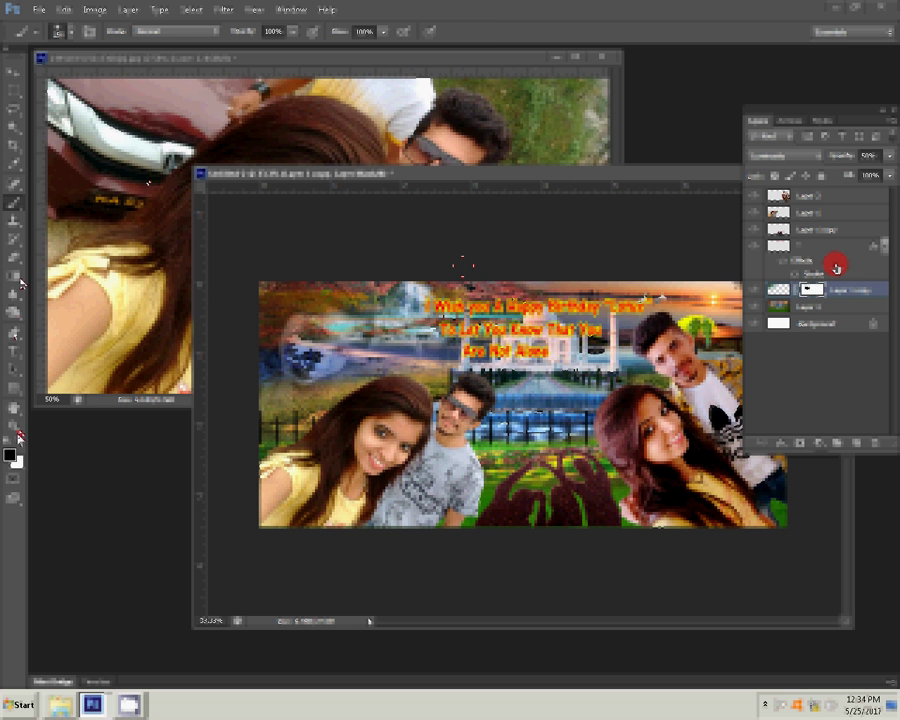
click(20, 441)
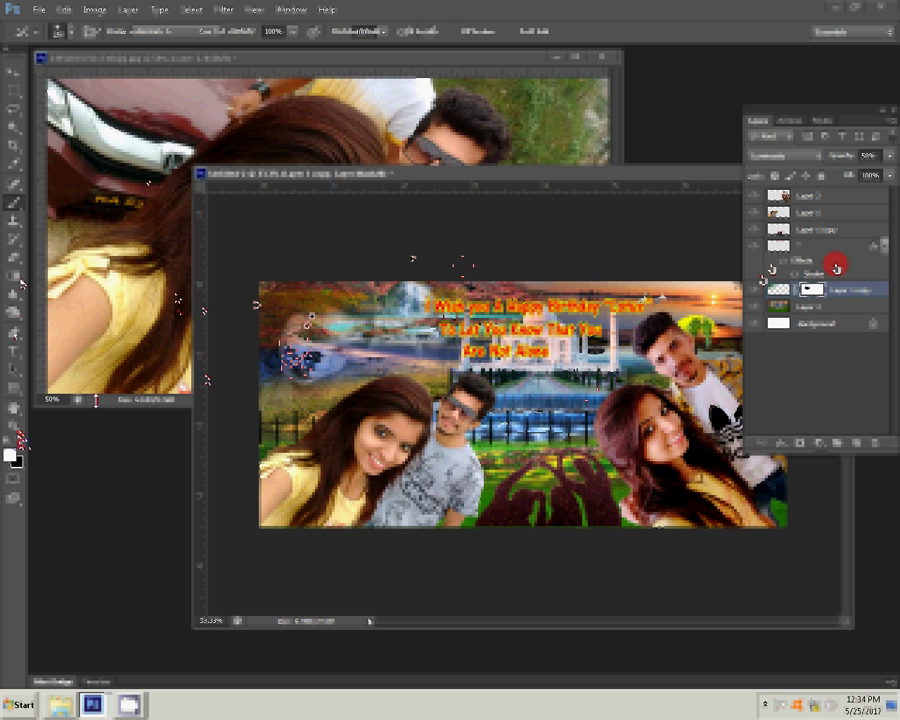
key(b)
key(x)
Add layer masks to the Taj Mahal scenery layer and to the left cut-out couple's layer.
click(800, 307)
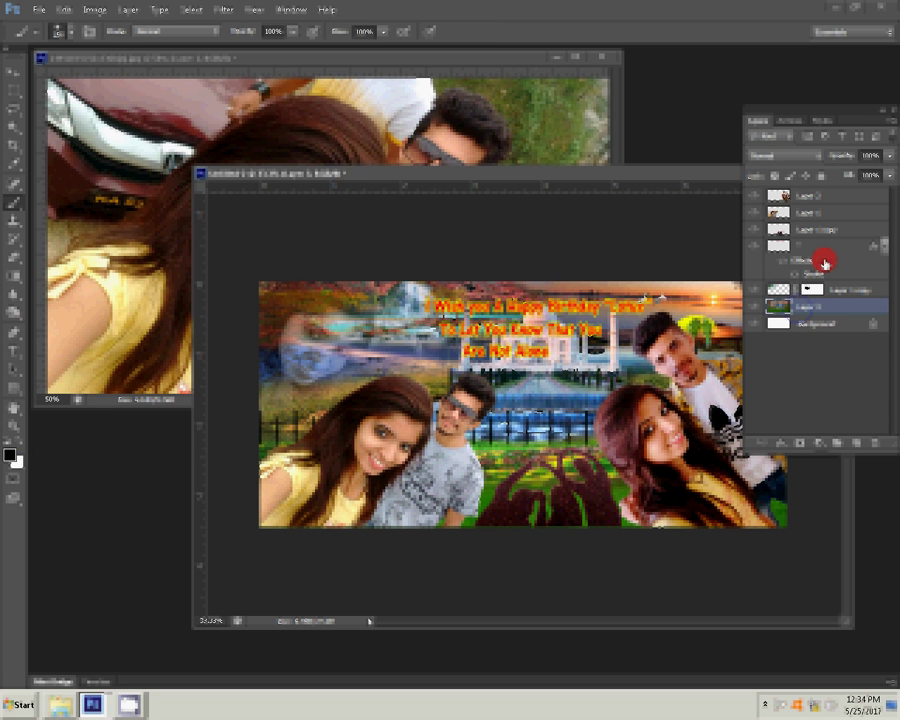
click(801, 443)
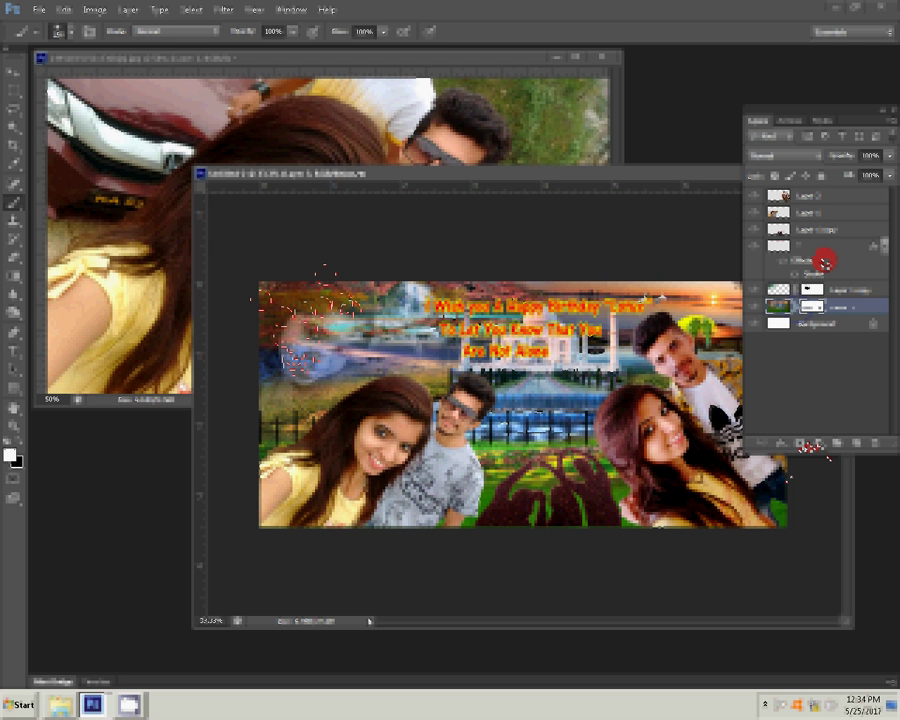
click(833, 306)
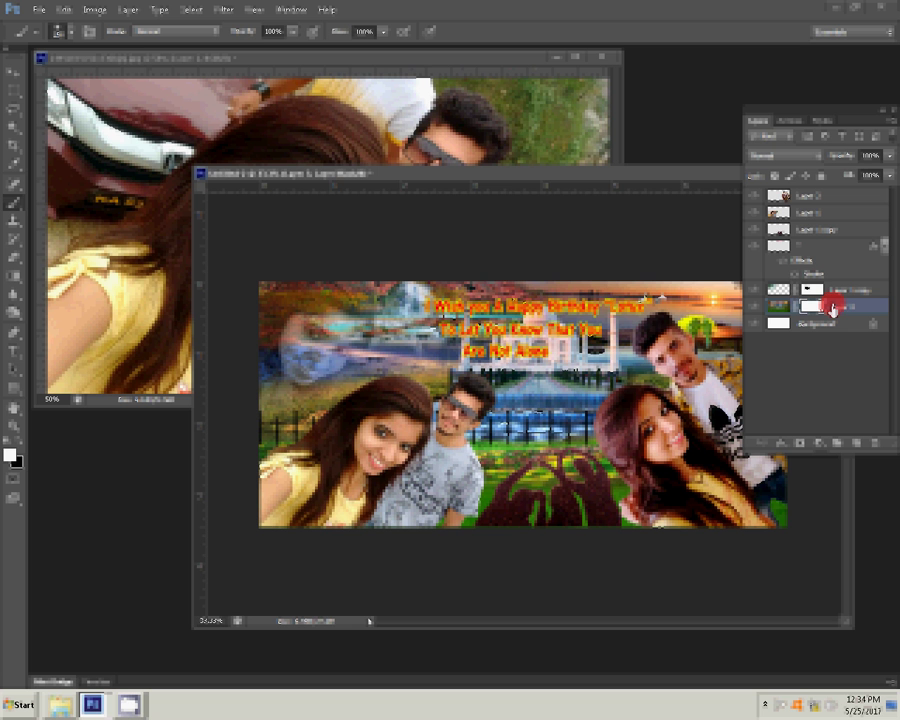
key(x)
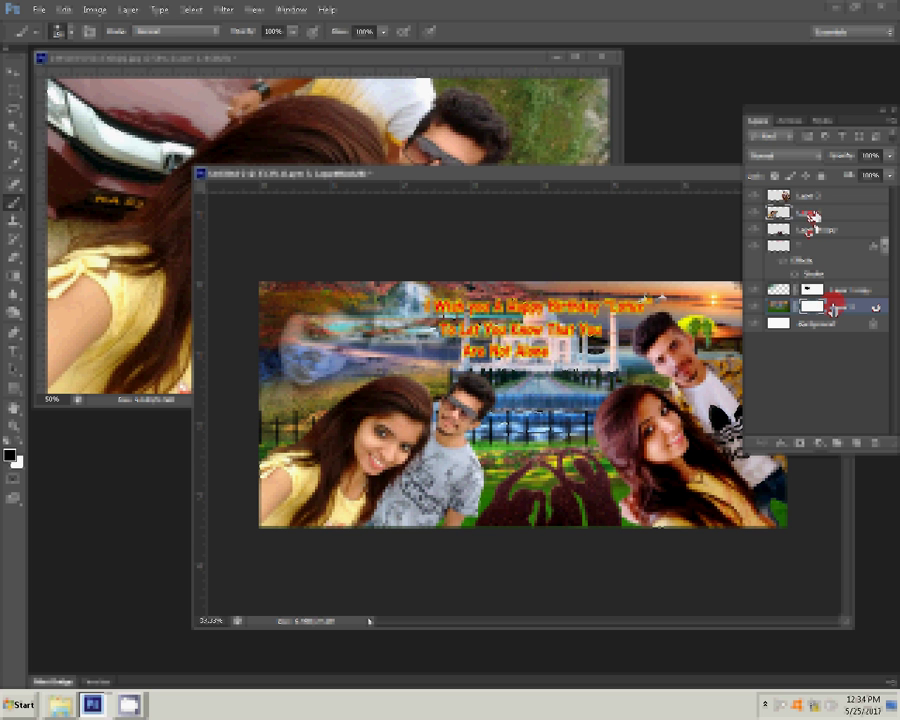
click(804, 443)
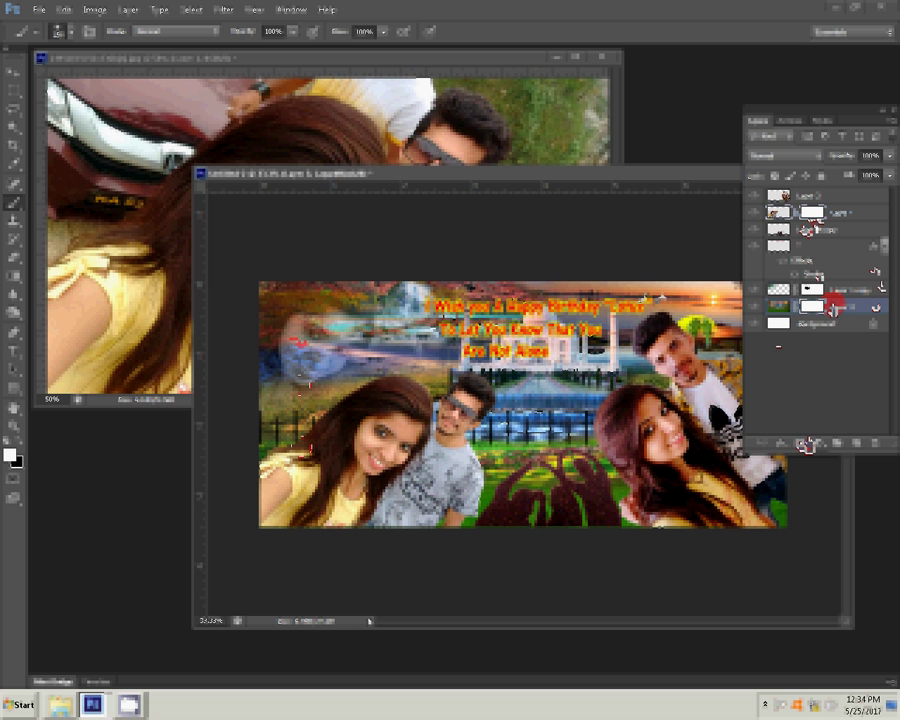
click(838, 213)
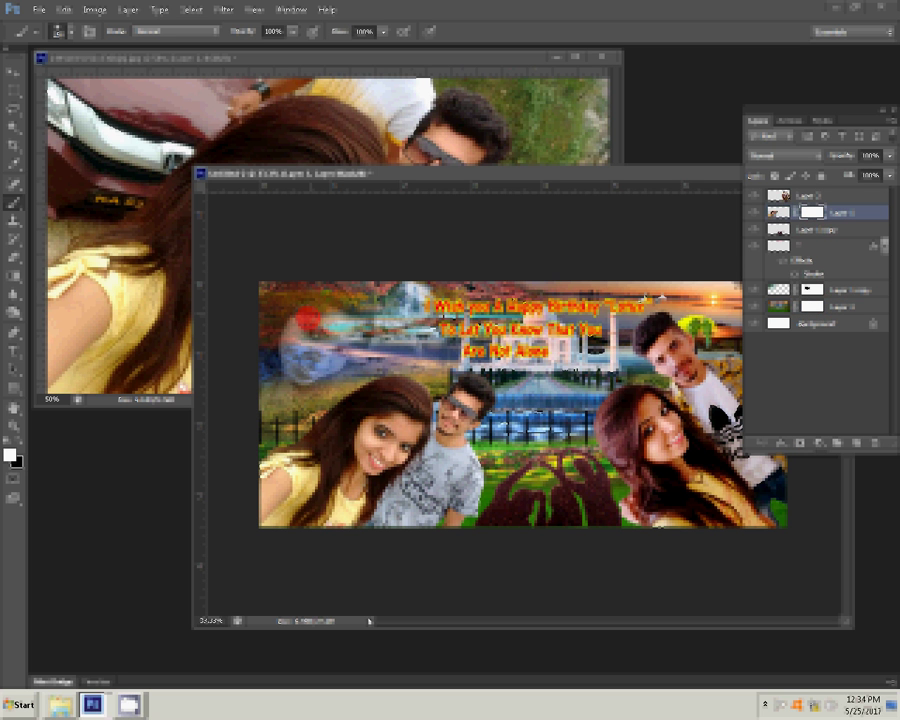
Toggle the shadow, birthday greeting and faded backdrop layers to examine what each contributes to the design.
click(757, 237)
click(756, 232)
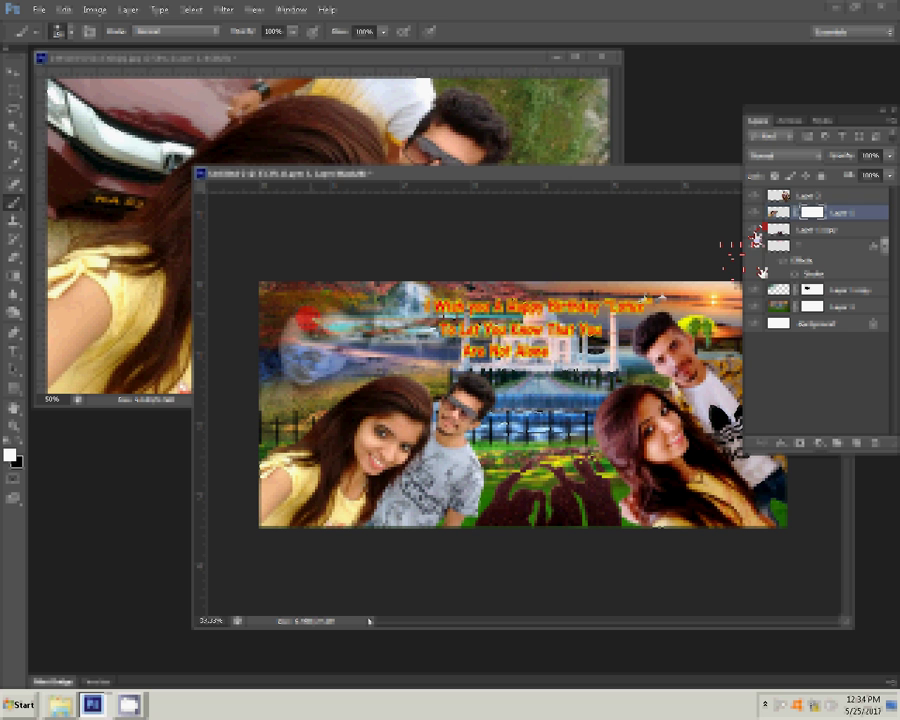
click(757, 244)
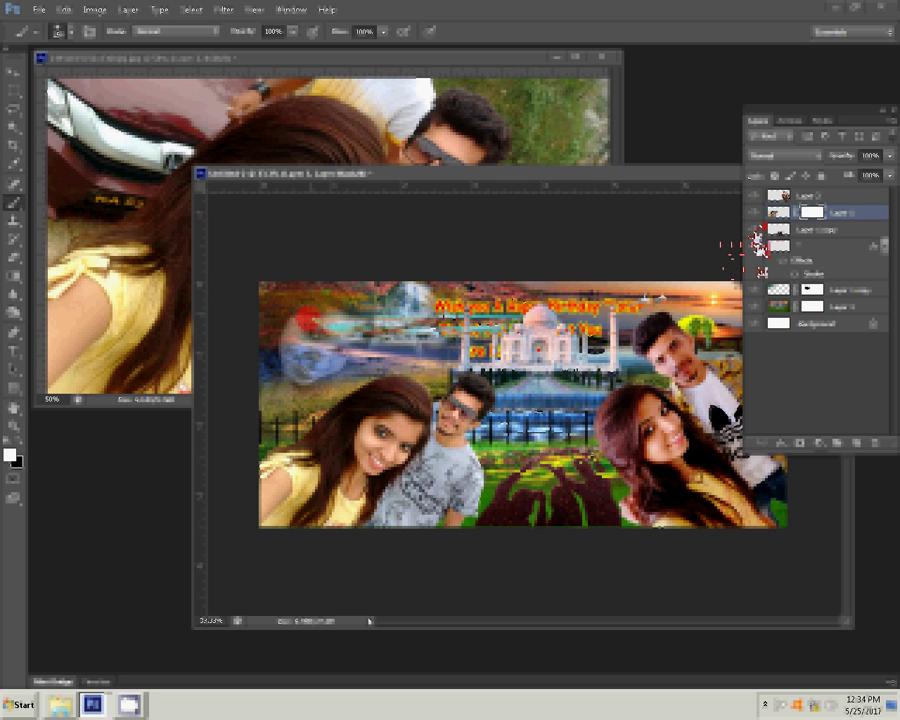
click(756, 290)
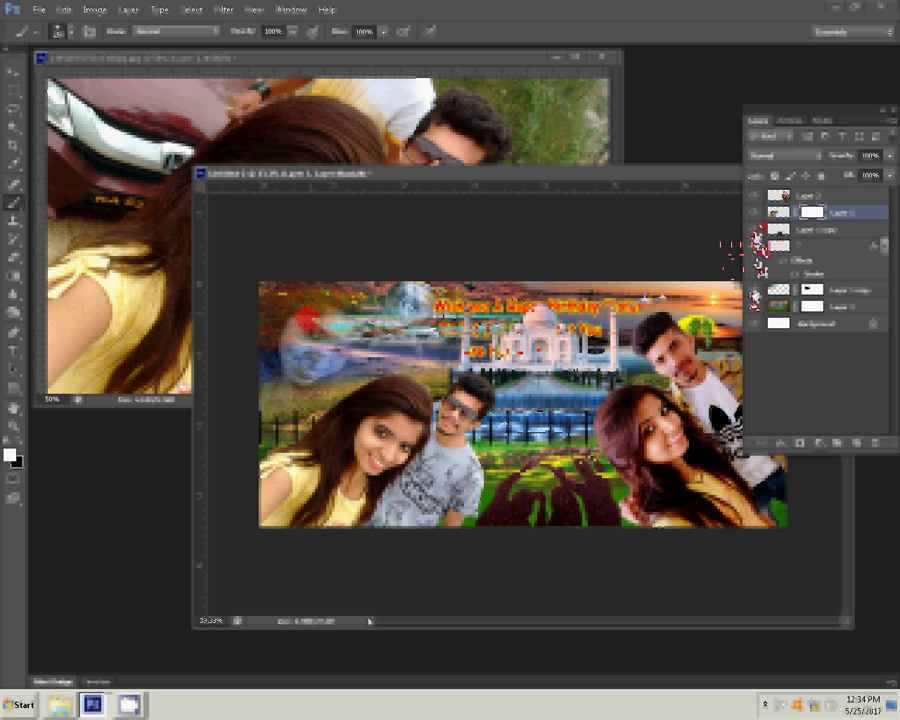
click(757, 246)
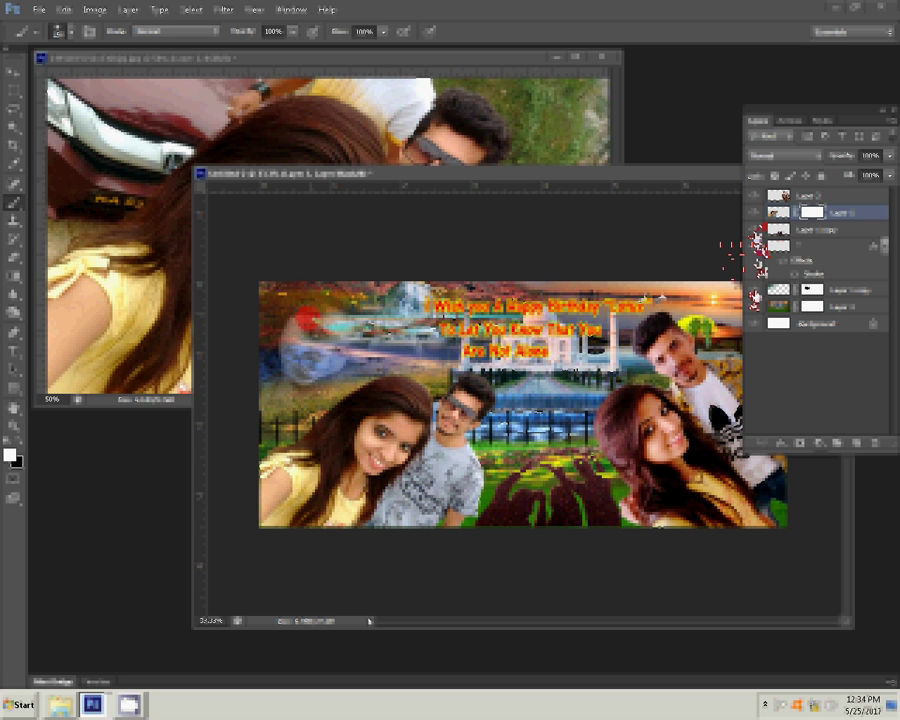
click(757, 294)
Hide the faded couple backdrop and clone smooth water over the edge of the dark rocks in the scenery layer.
click(813, 291)
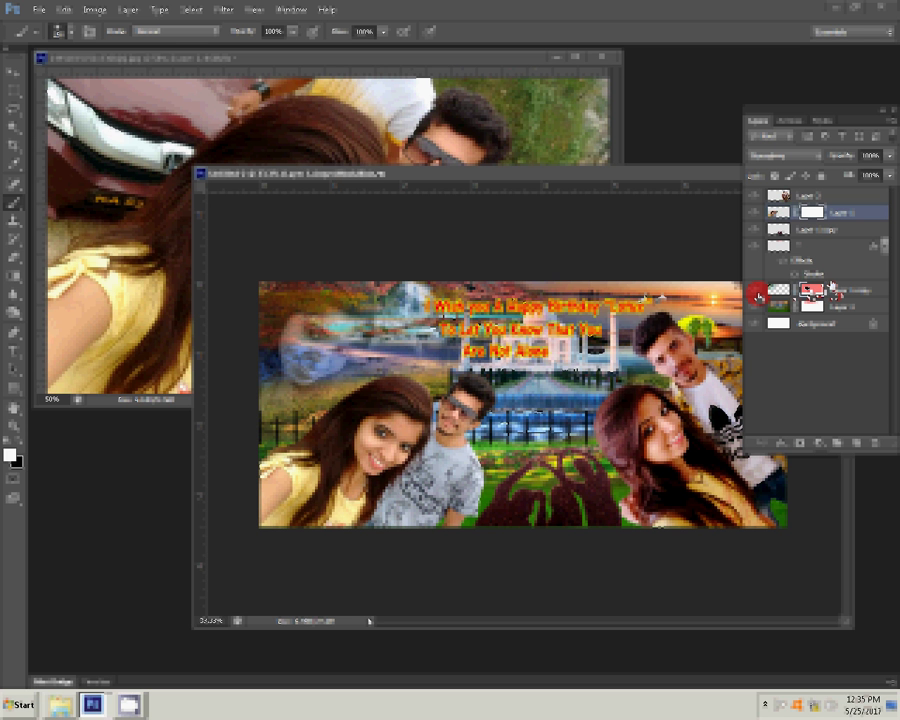
click(299, 329)
key(ctrl+space)
click(285, 383)
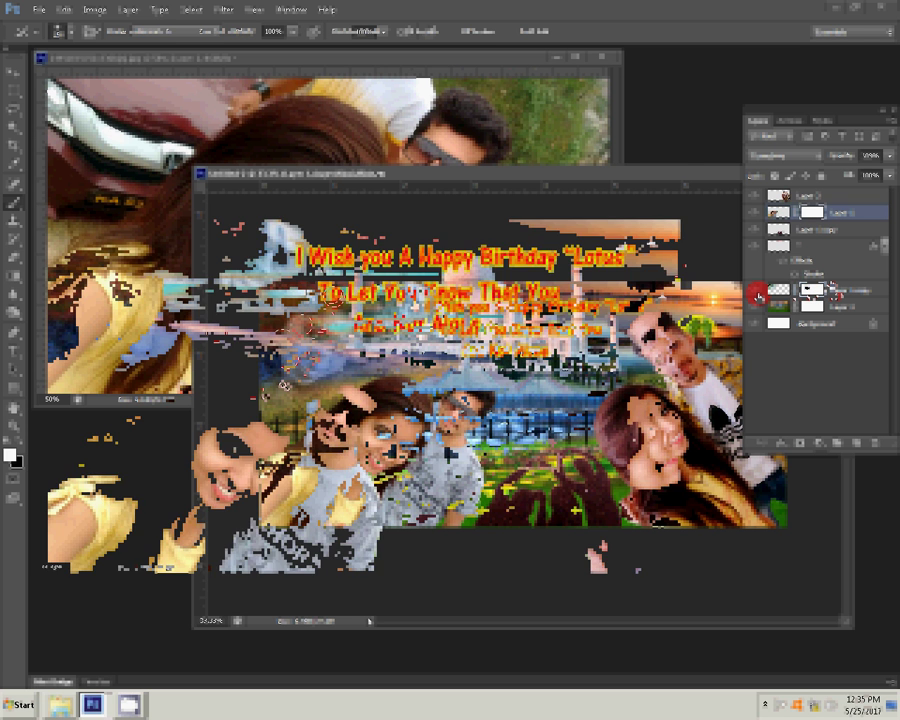
click(285, 383)
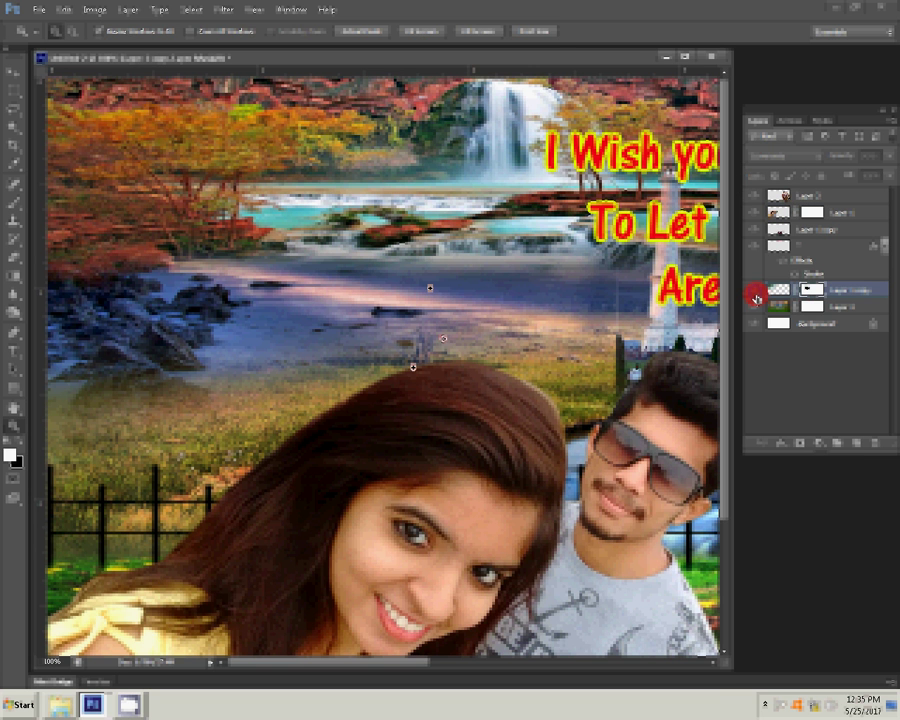
key(v)
key(x)
key(b)
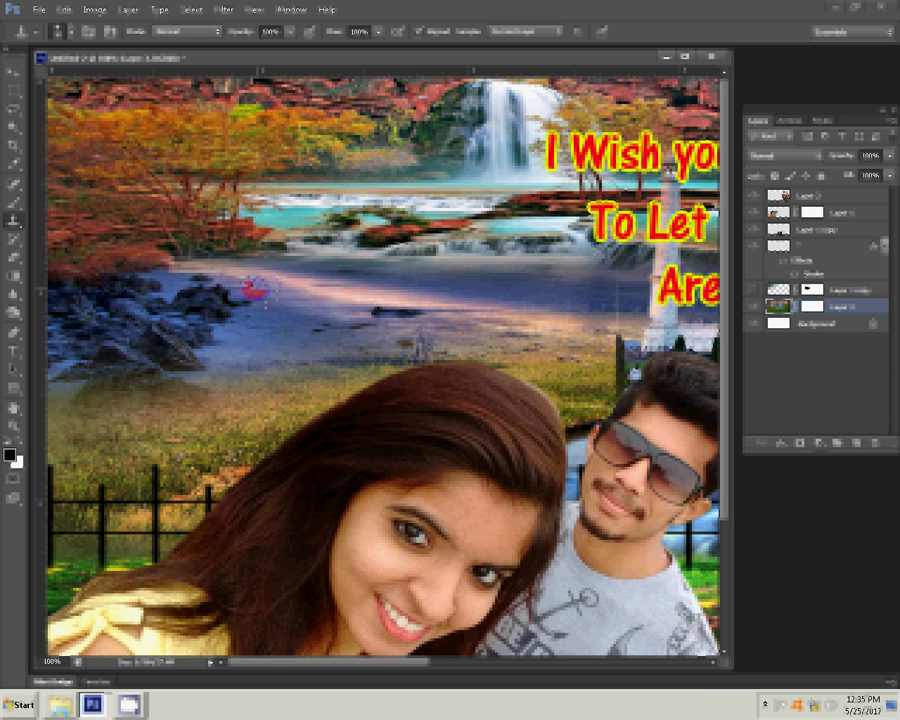
click(334, 294)
click(340, 301)
click(252, 307)
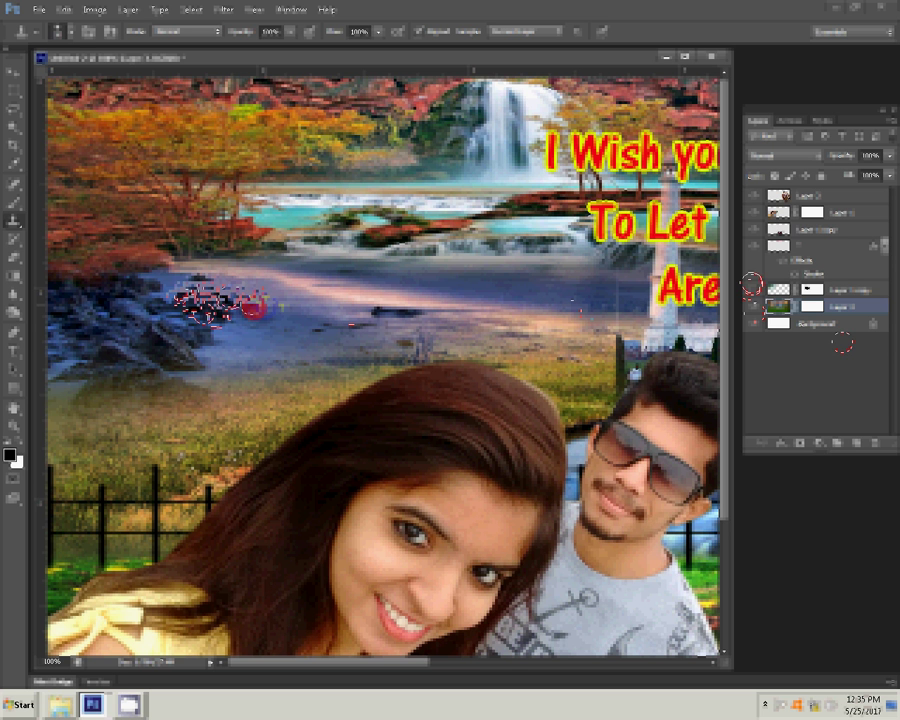
Show the faded couple backdrop and clone smooth water over the rock edge behind the woman's faded cheek in the scenery layer.
click(750, 285)
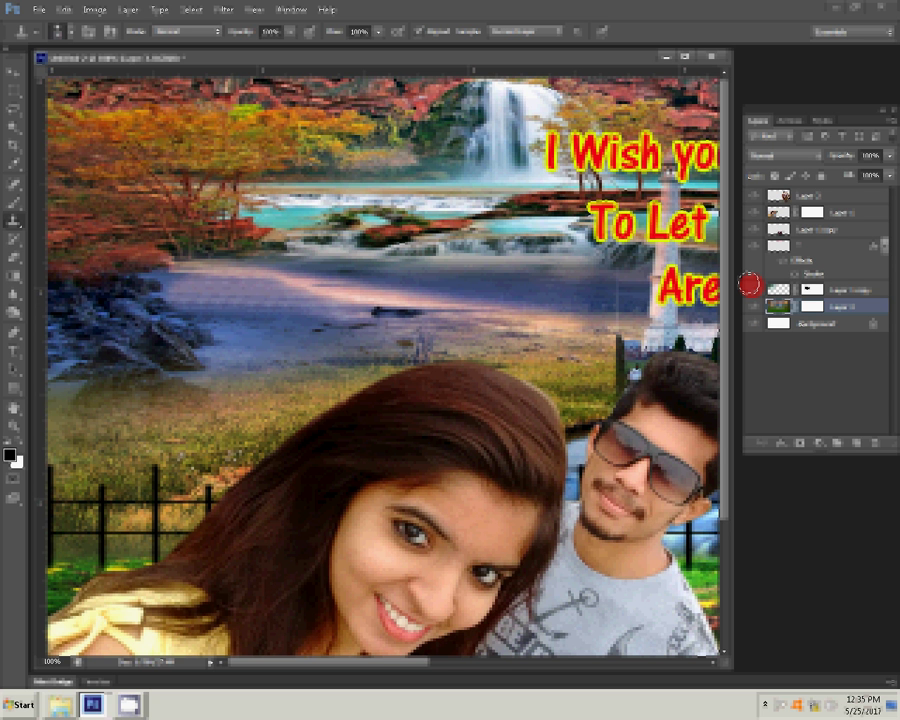
click(13, 75)
click(752, 290)
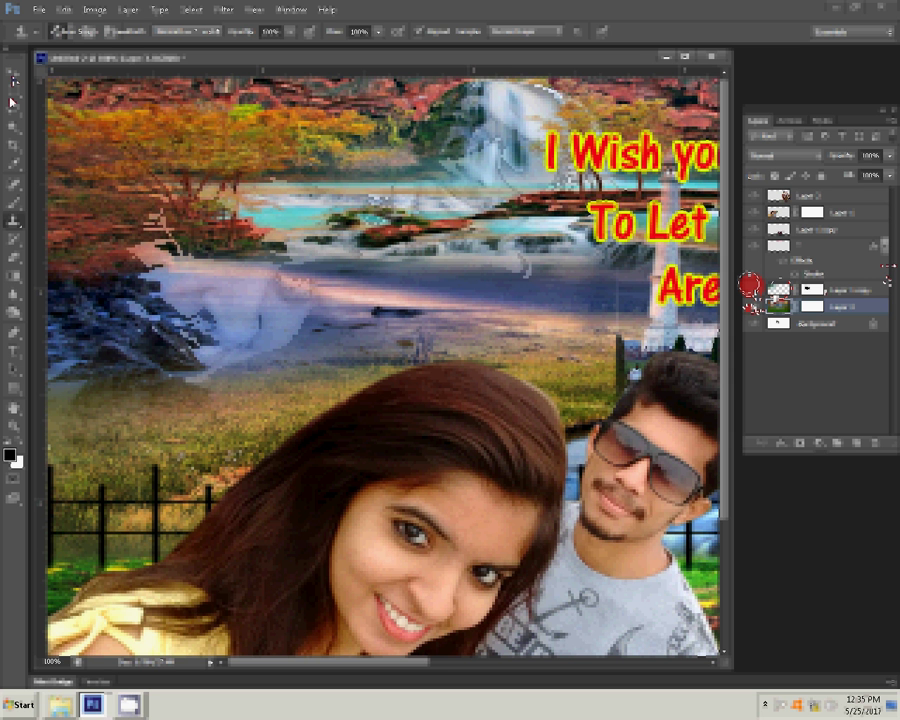
click(755, 308)
drag(184, 277, 146, 256)
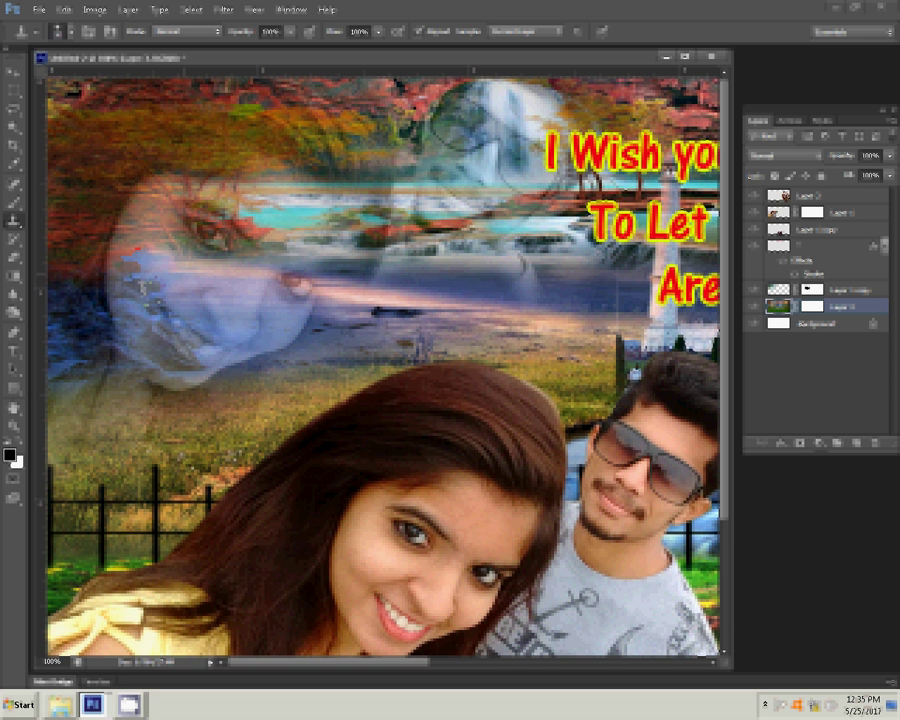
mouse_move(194, 289)
mouse_down()
mouse_move(134, 289)
mouse_move(136, 268)
mouse_up()
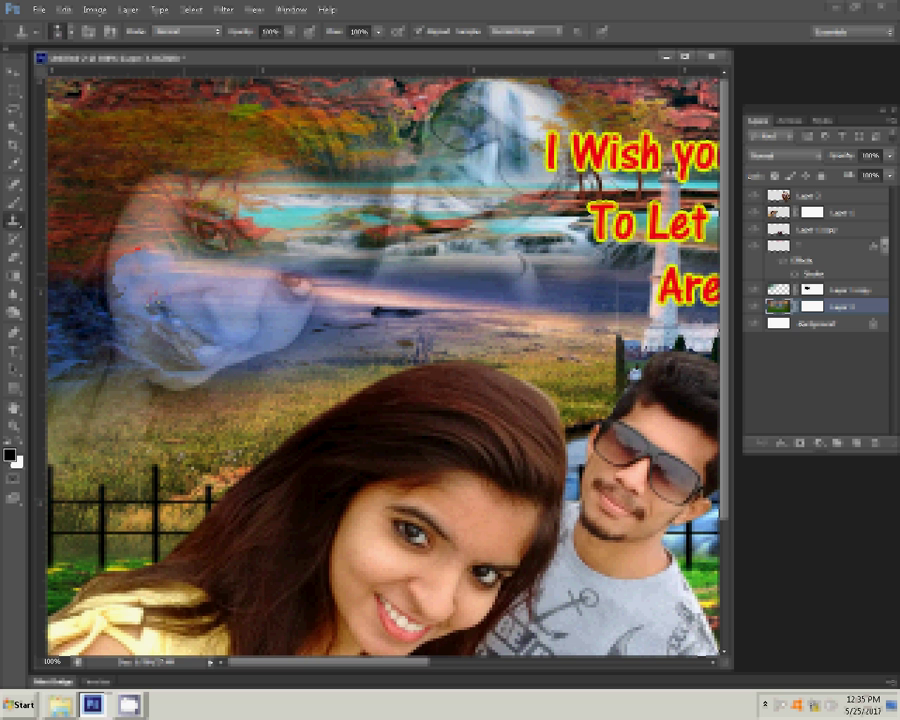
Clone smooth water over the dark rocks behind the woman's faded mouth, jaw and chin.
click(160, 283)
mouse_move(168, 290)
mouse_down()
mouse_move(205, 348)
mouse_move(168, 326)
mouse_move(283, 323)
mouse_up()
click(249, 288)
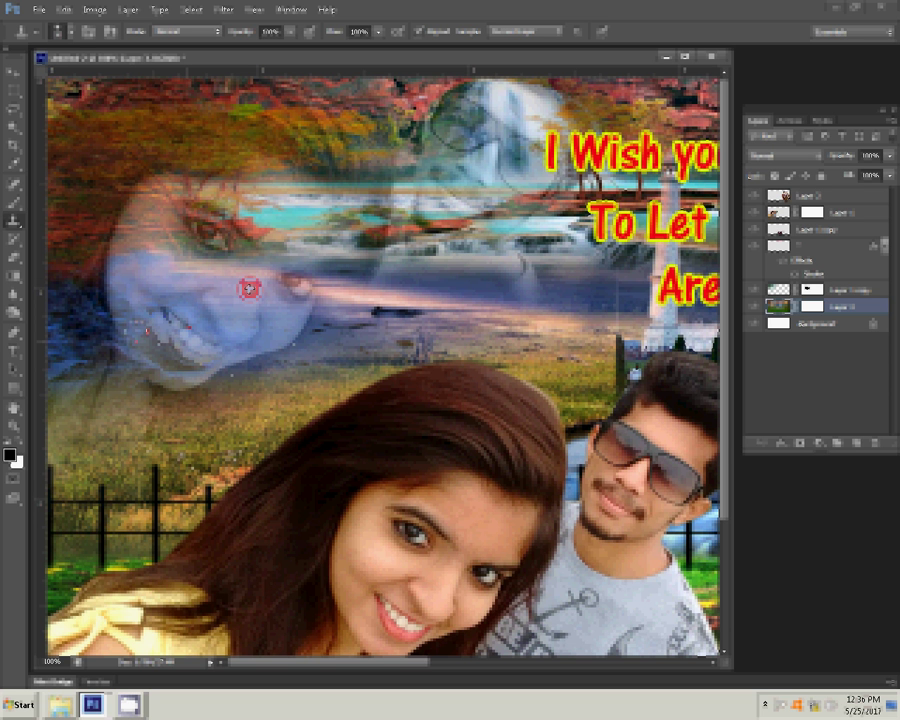
mouse_move(140, 314)
mouse_down()
mouse_move(158, 355)
mouse_move(173, 362)
mouse_move(163, 379)
mouse_move(199, 367)
mouse_move(137, 357)
mouse_move(112, 292)
mouse_up()
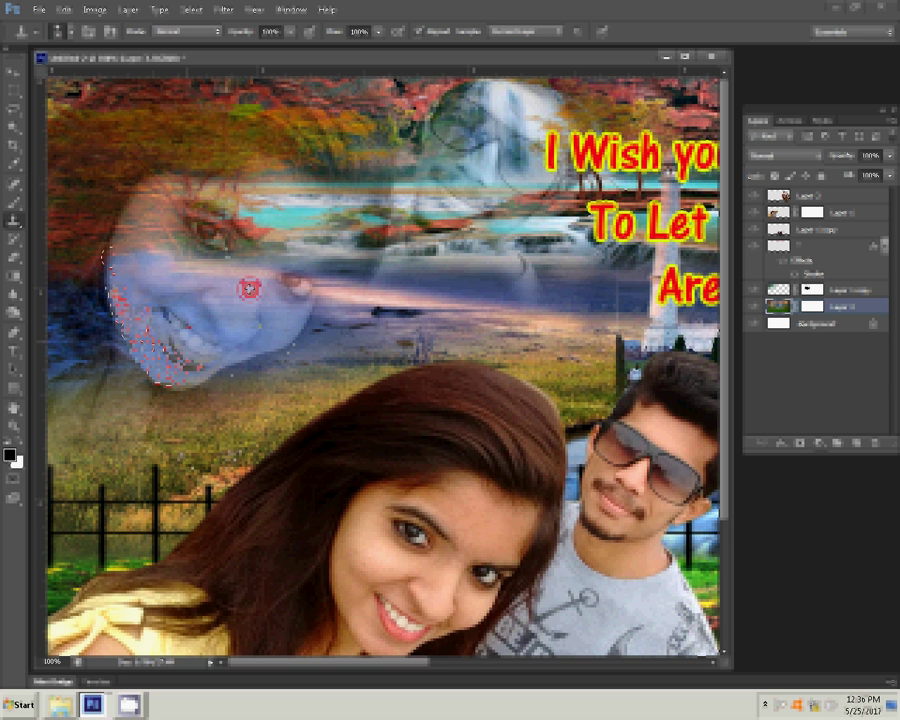
click(155, 286)
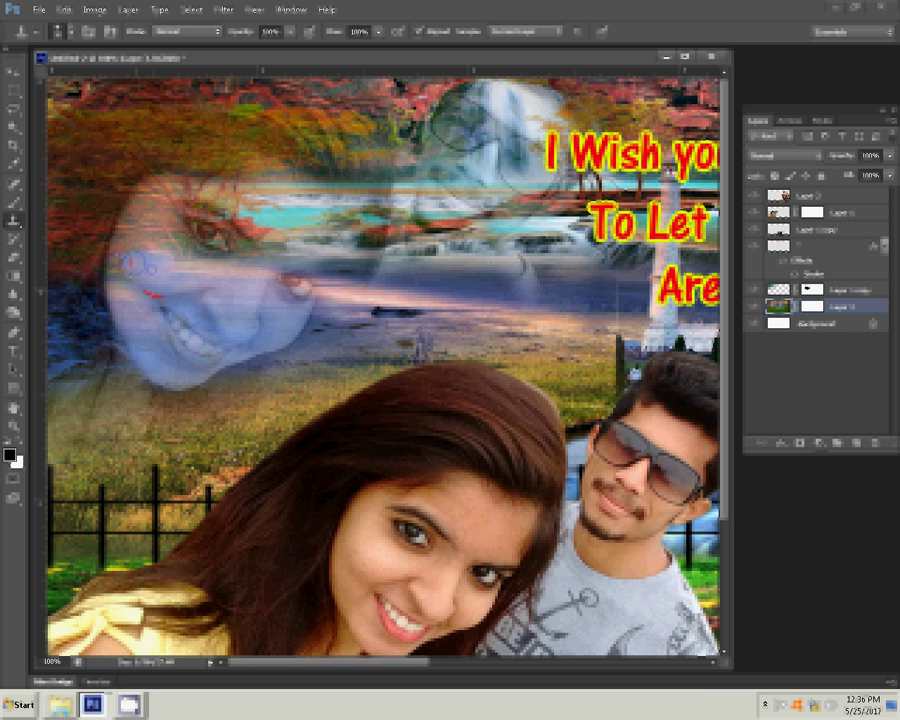
Clone smooth water over the red foliage behind the woman's faded nose and eye.
click(268, 274)
click(197, 264)
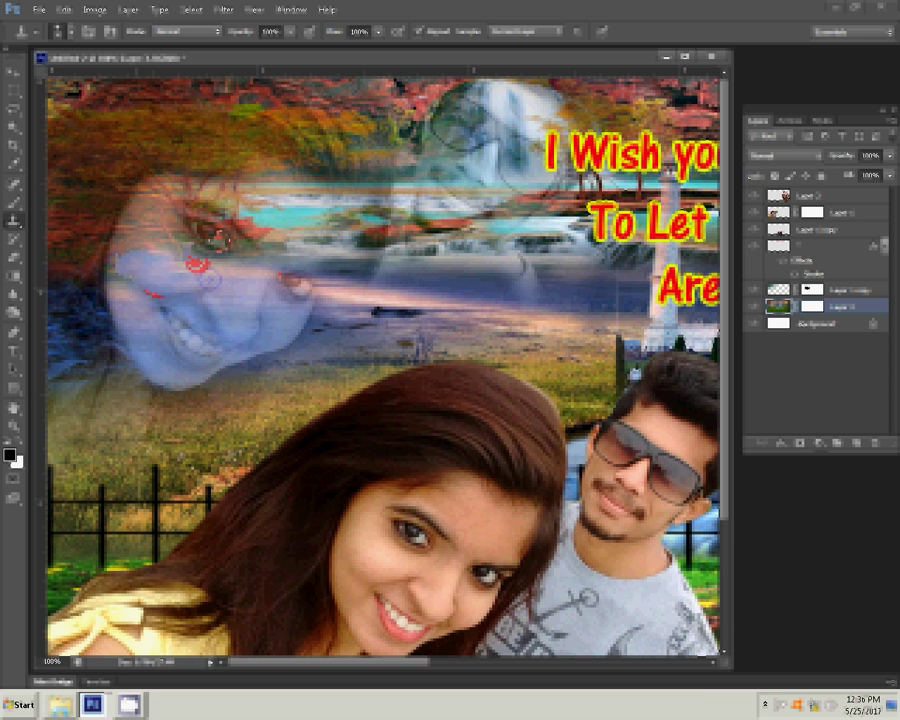
mouse_move(212, 237)
mouse_down()
mouse_move(226, 231)
mouse_move(262, 247)
mouse_move(202, 225)
mouse_move(183, 241)
mouse_up()
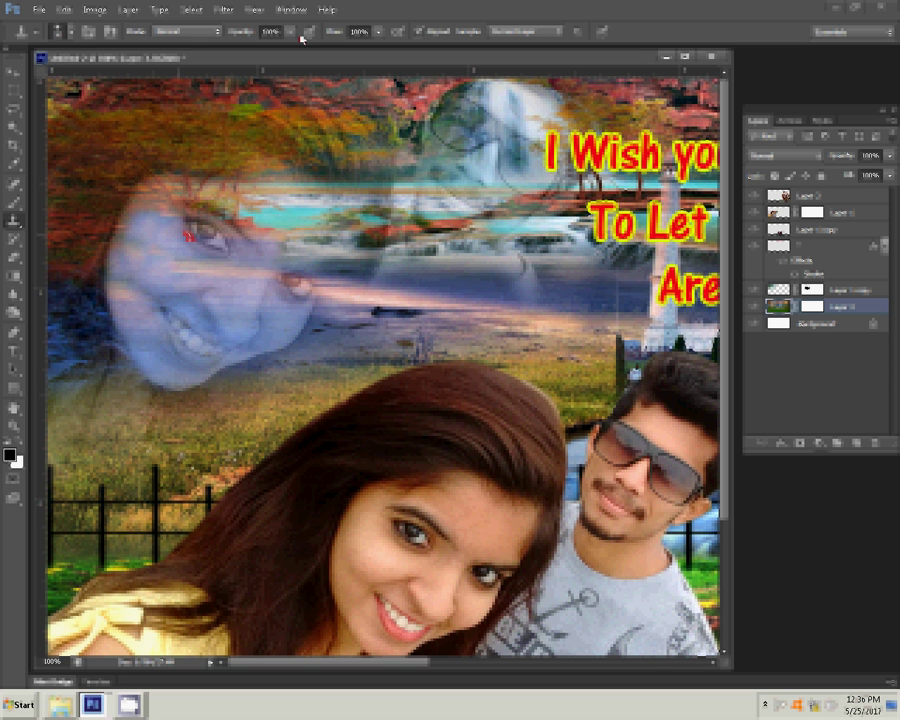
Set the Clone Stamp opacity to 66% and clone smooth tones over the scenery behind the woman's faded forehead and second eye.
click(270, 32)
text(68)
key(Return)
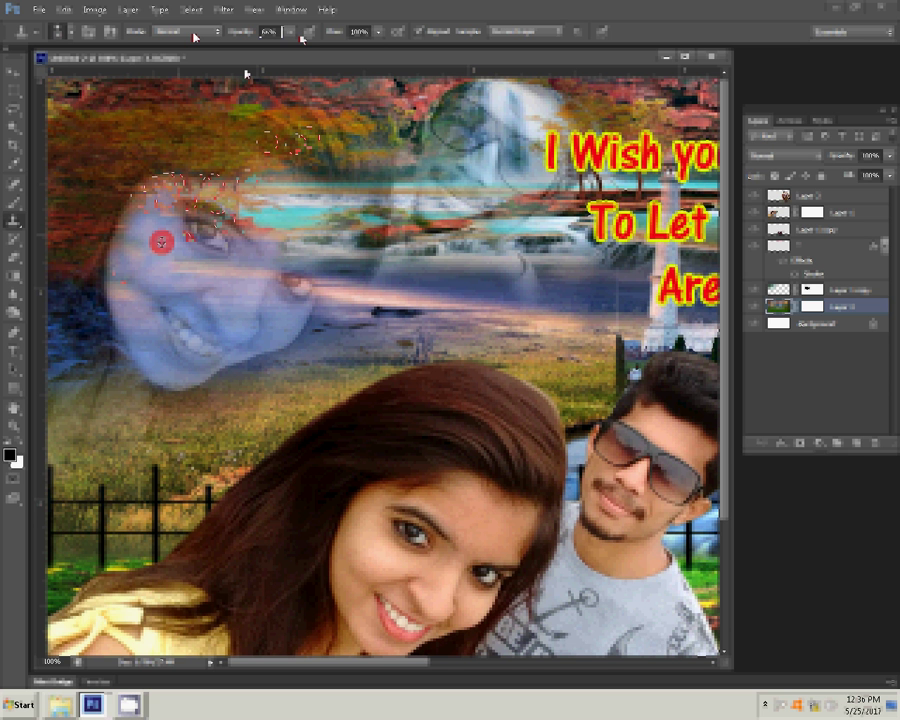
alt+click(161, 243)
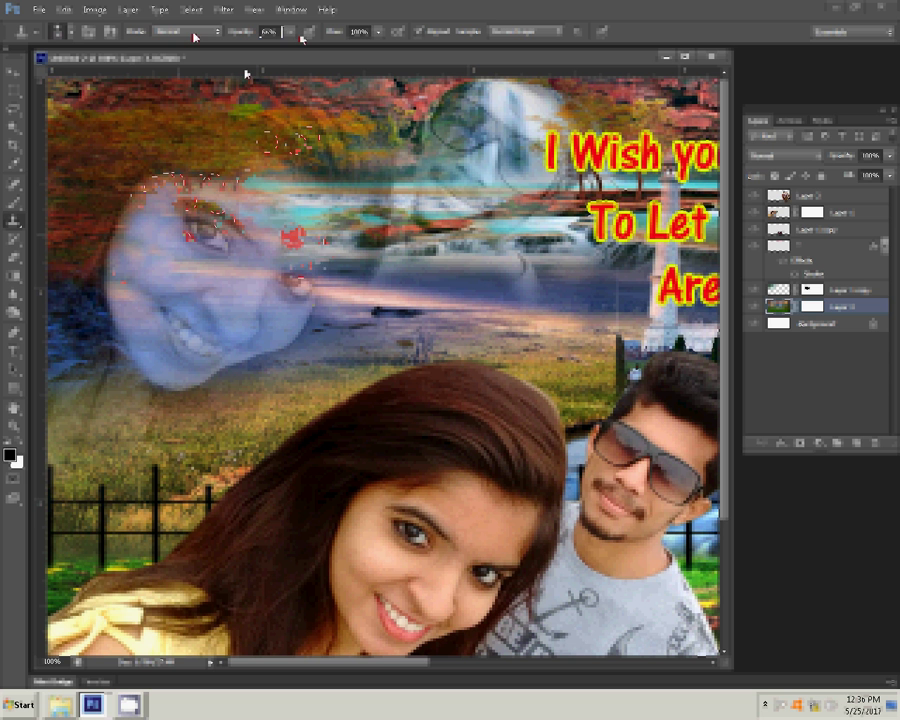
click(321, 257)
click(257, 203)
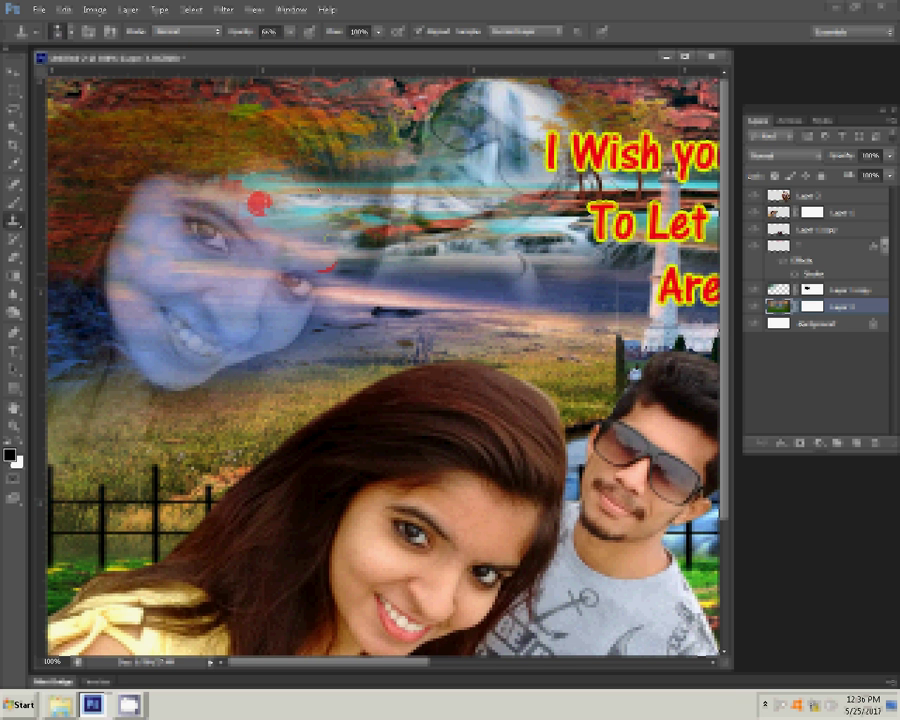
click(237, 212)
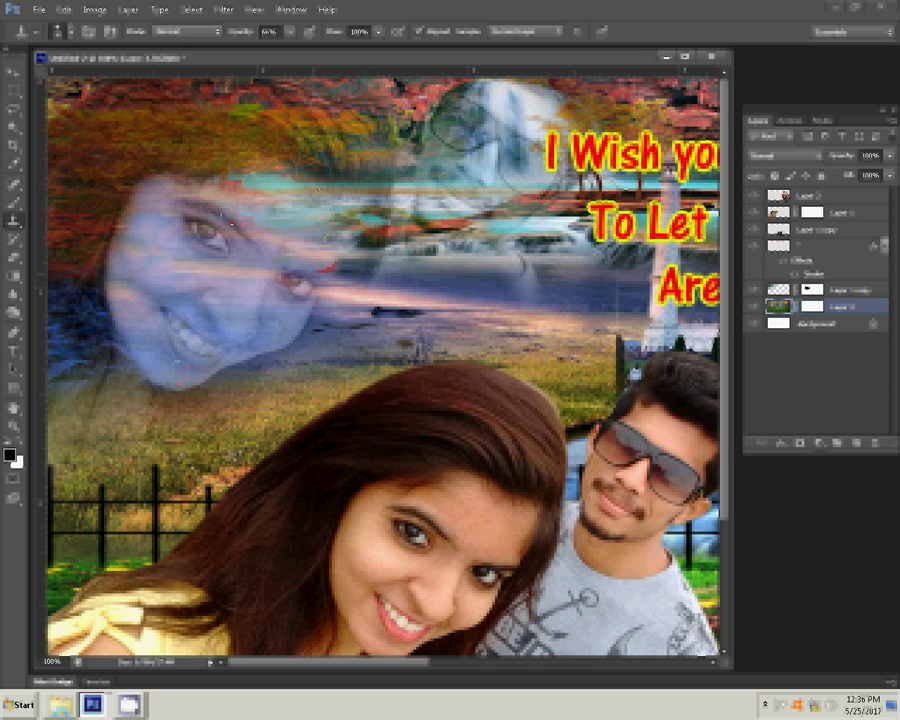
click(355, 295)
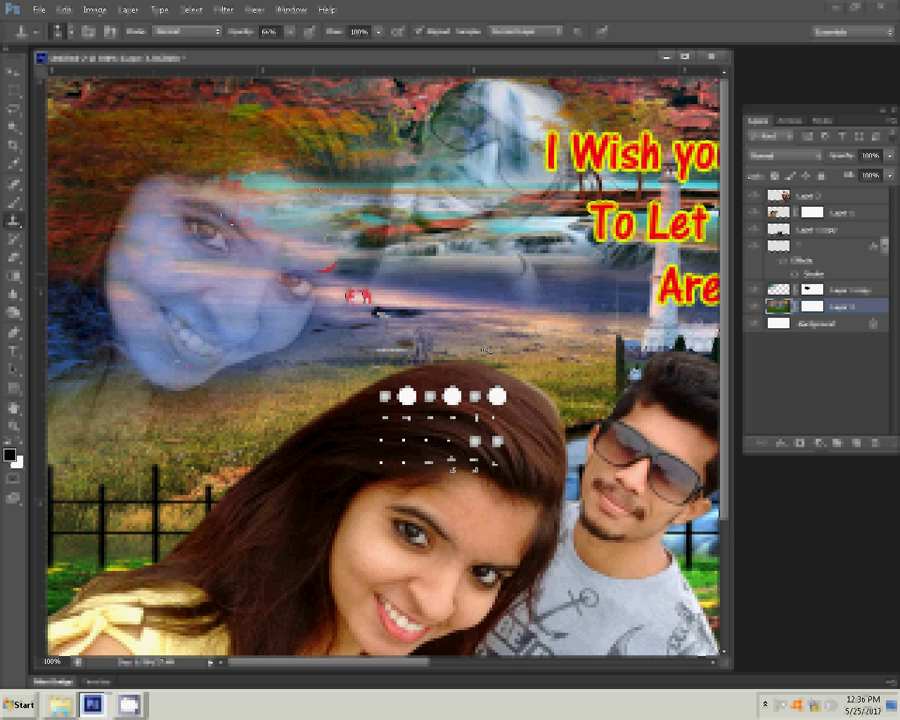
Add a black Solid Color fill layer above the scenery layer and set its blend mode to Soft Light.
right_click(404, 282)
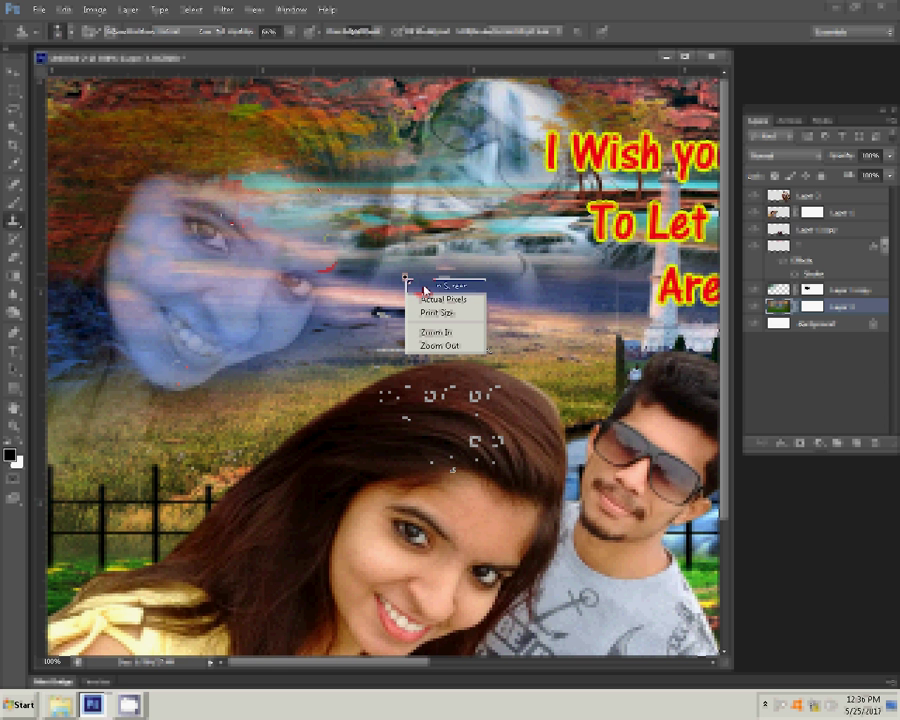
click(432, 287)
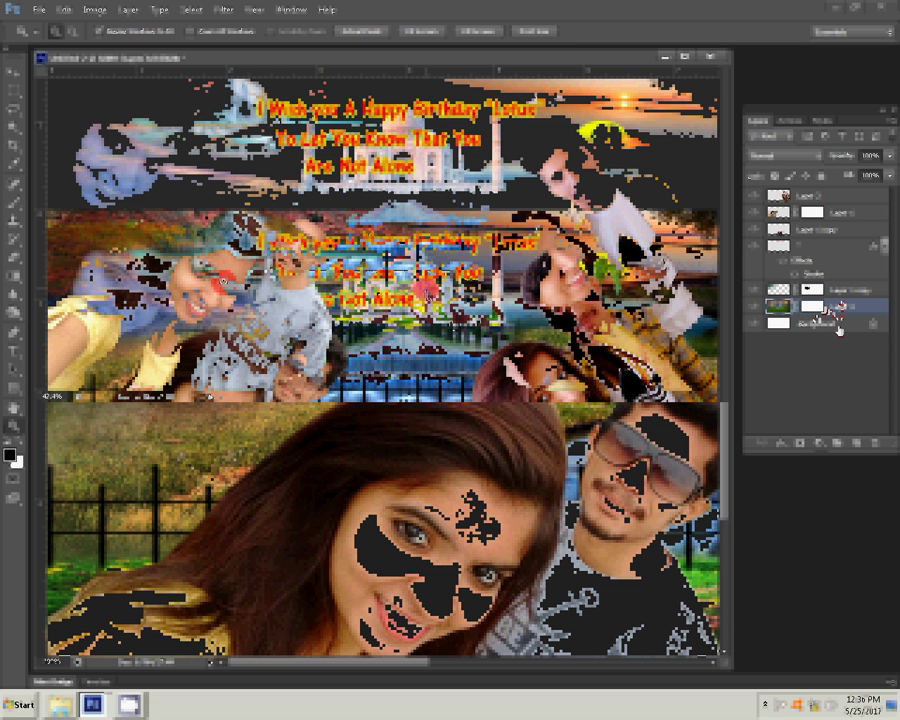
click(855, 447)
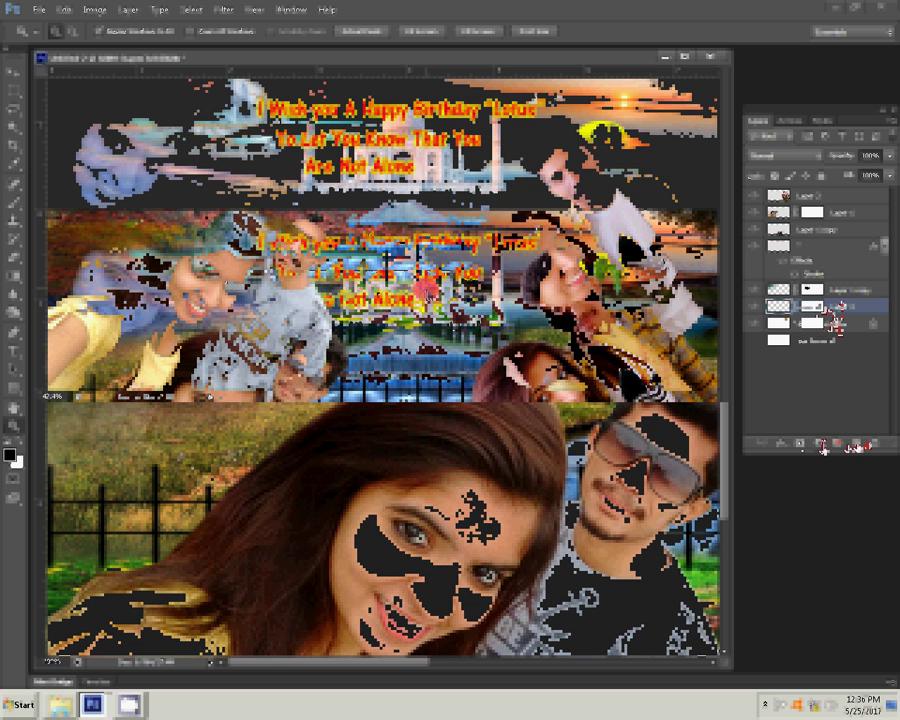
click(848, 446)
click(826, 174)
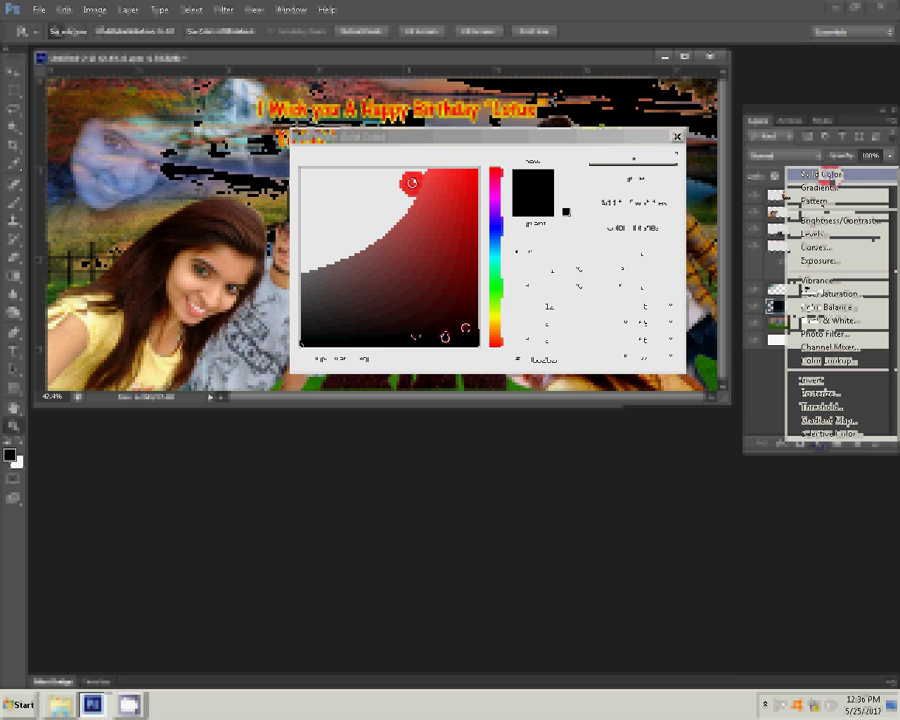
click(630, 157)
click(785, 155)
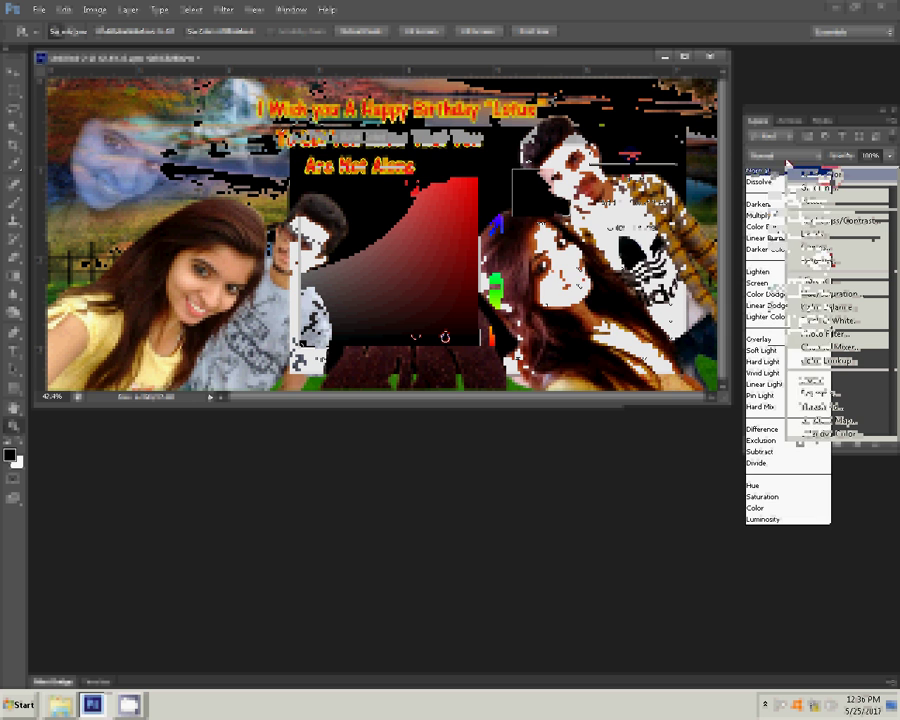
click(772, 348)
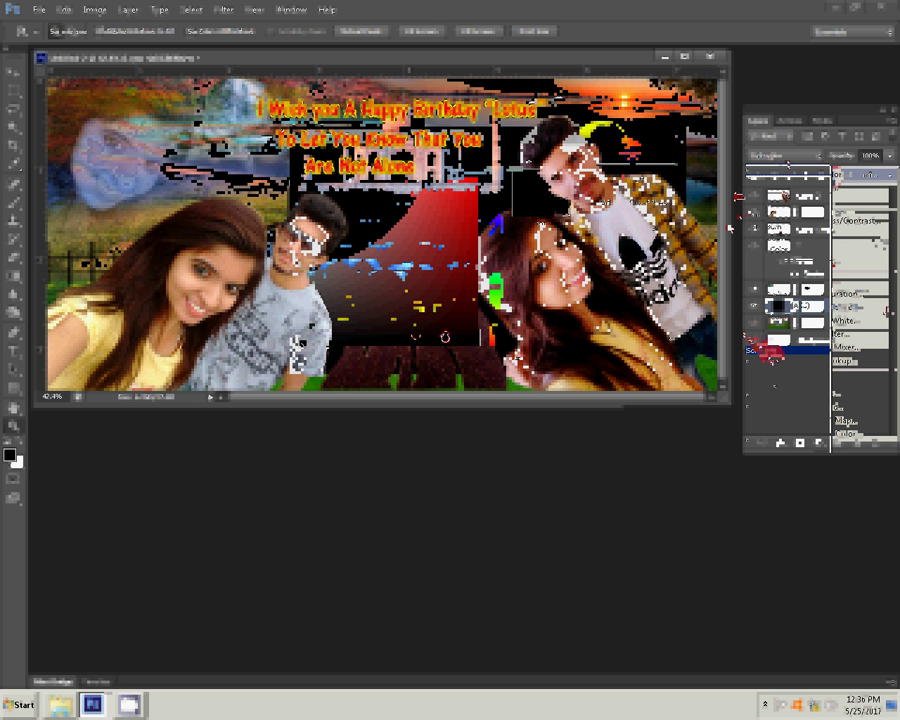
click(722, 228)
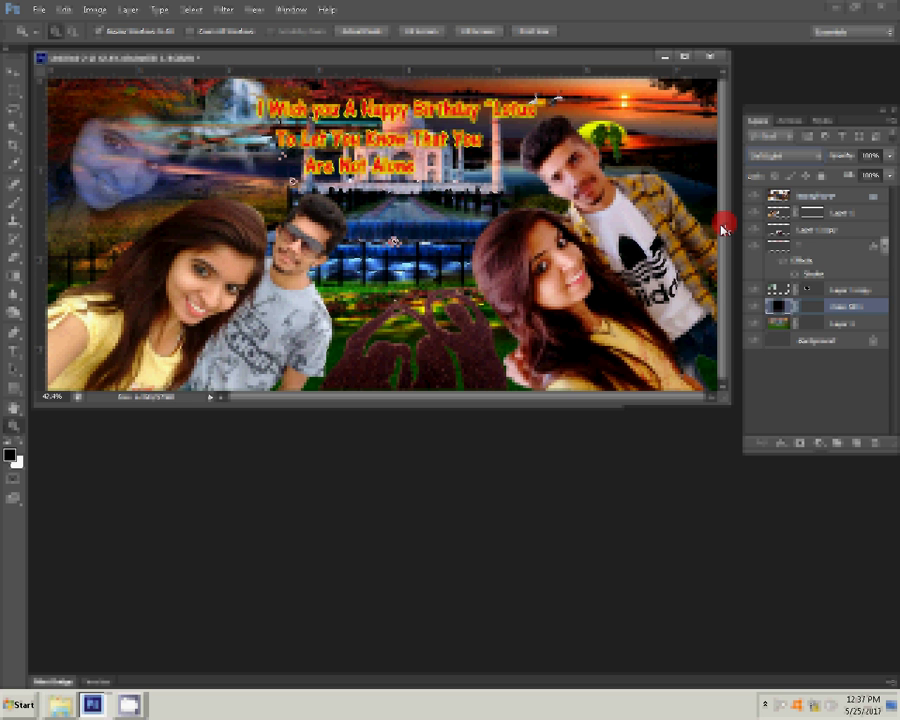
Merge all visible layers and choose New folder inside folder 25 as the location for saving the design.
key(ctrl+shift+e)
key(ctrl+shift+s)
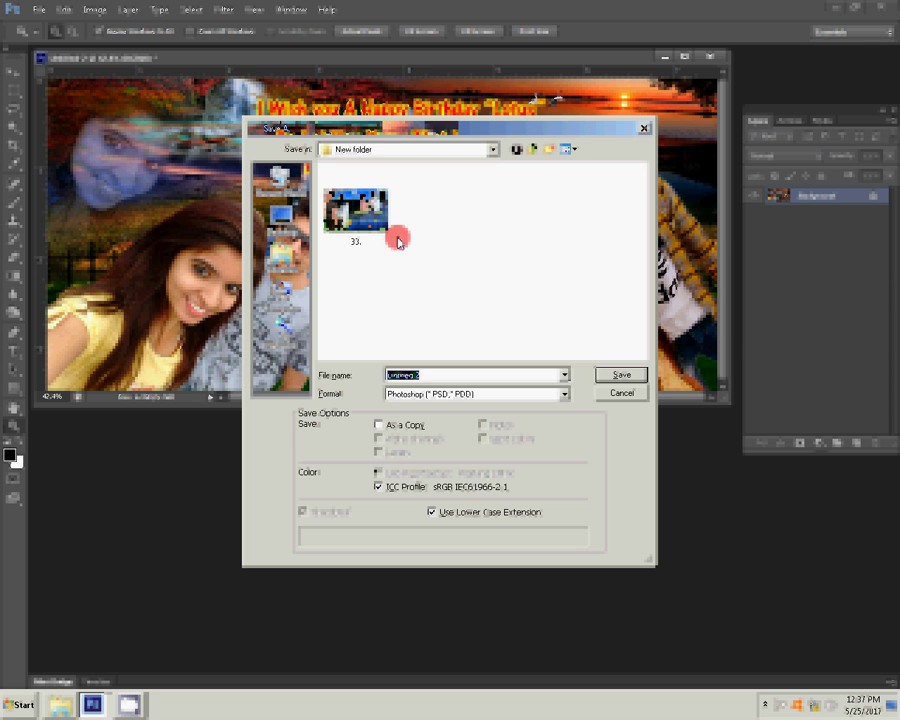
click(290, 287)
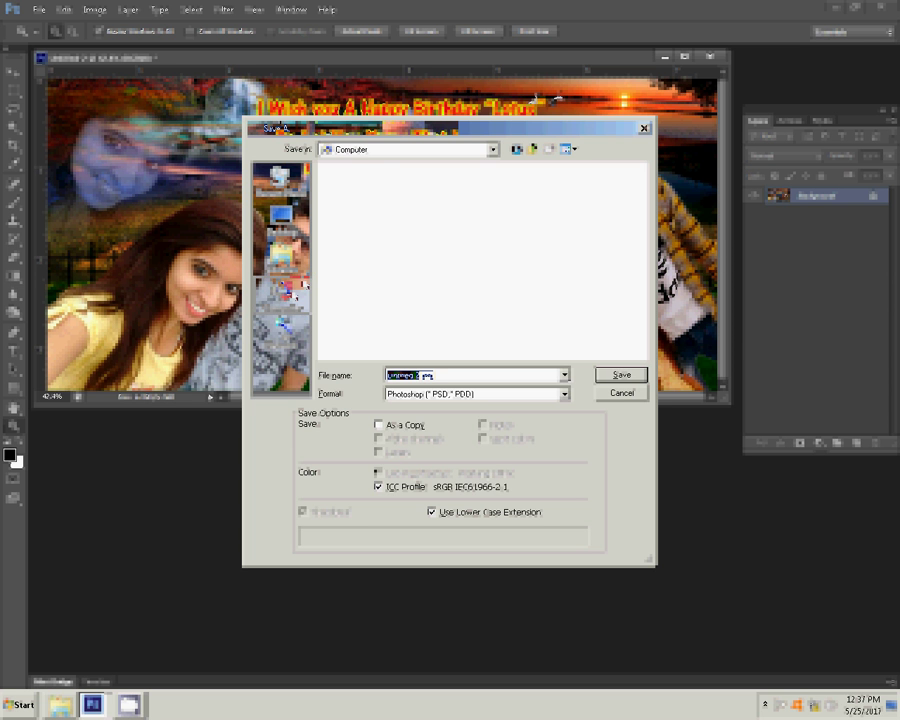
double_click(355, 219)
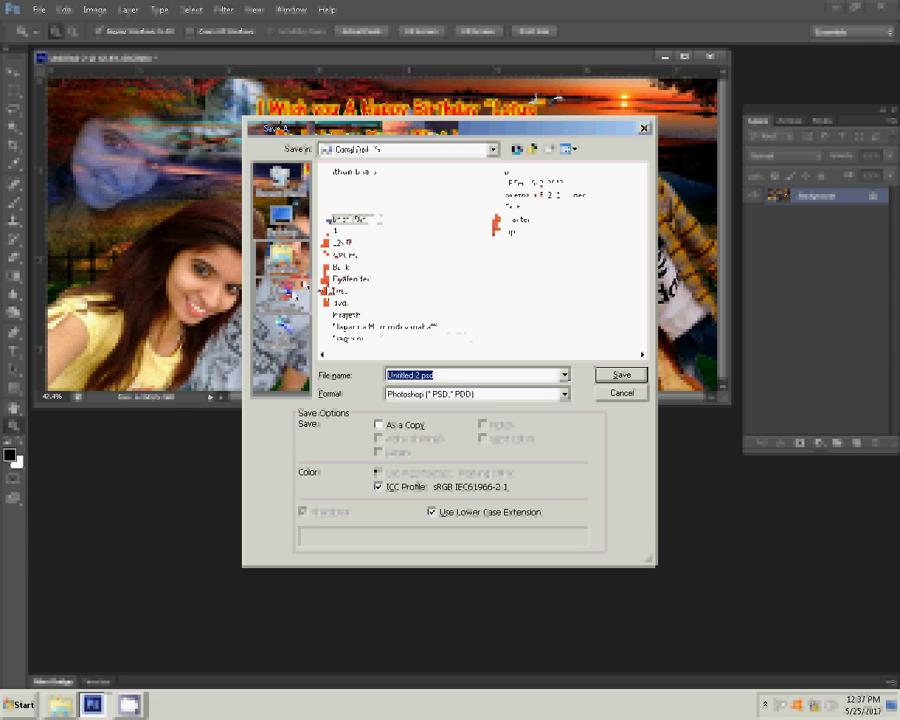
click(336, 187)
double_click(337, 188)
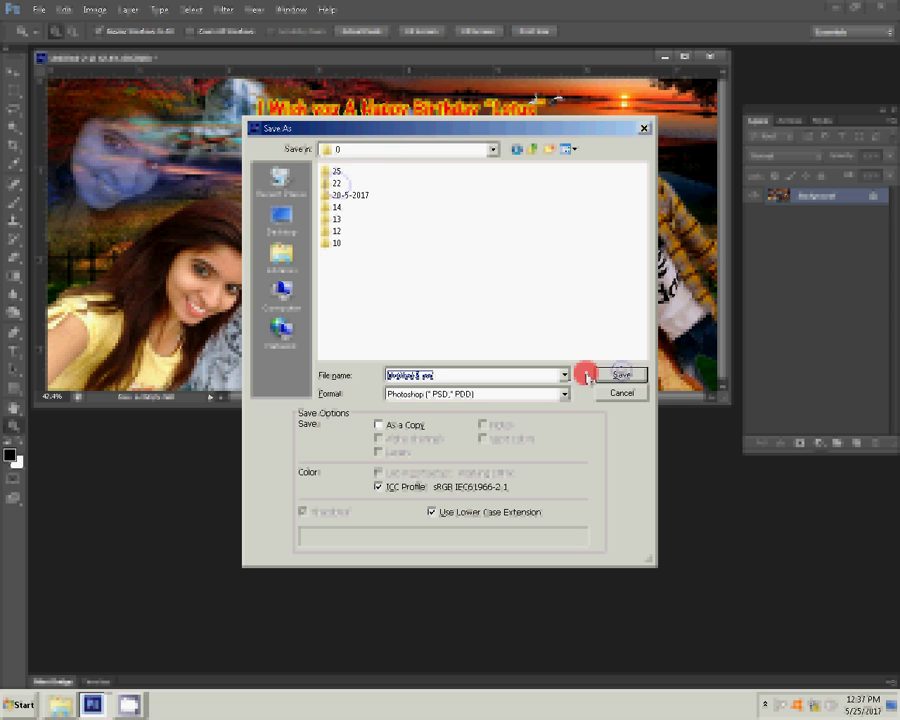
click(336, 171)
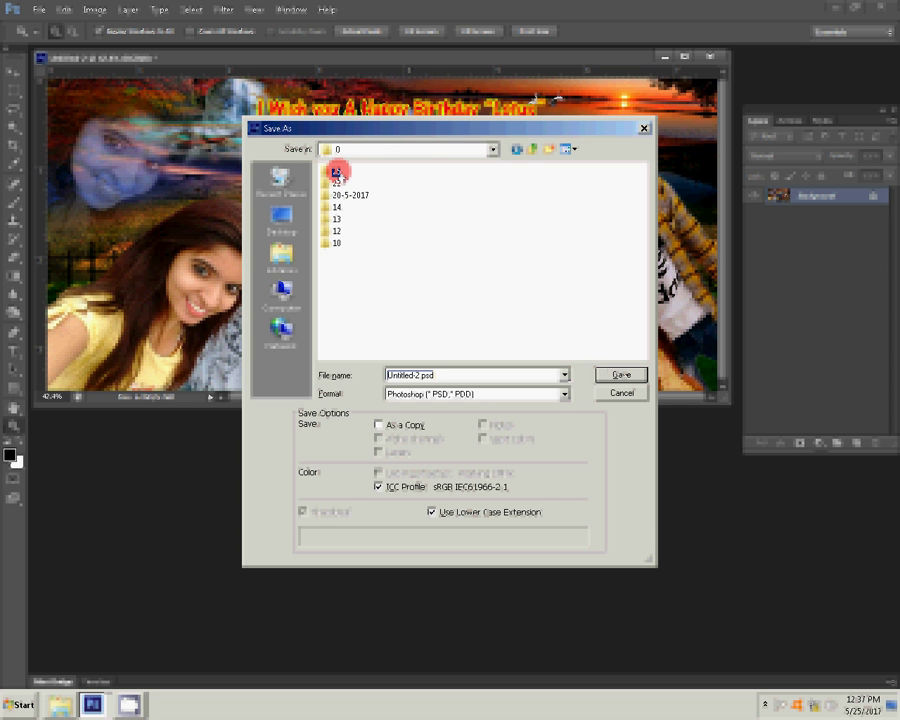
double_click(336, 171)
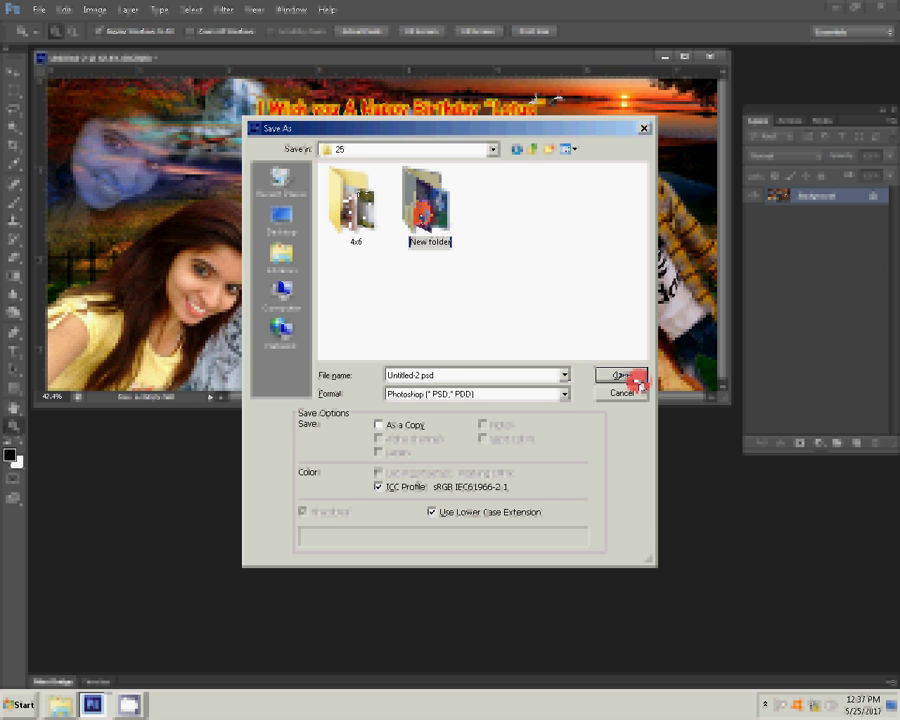
click(633, 377)
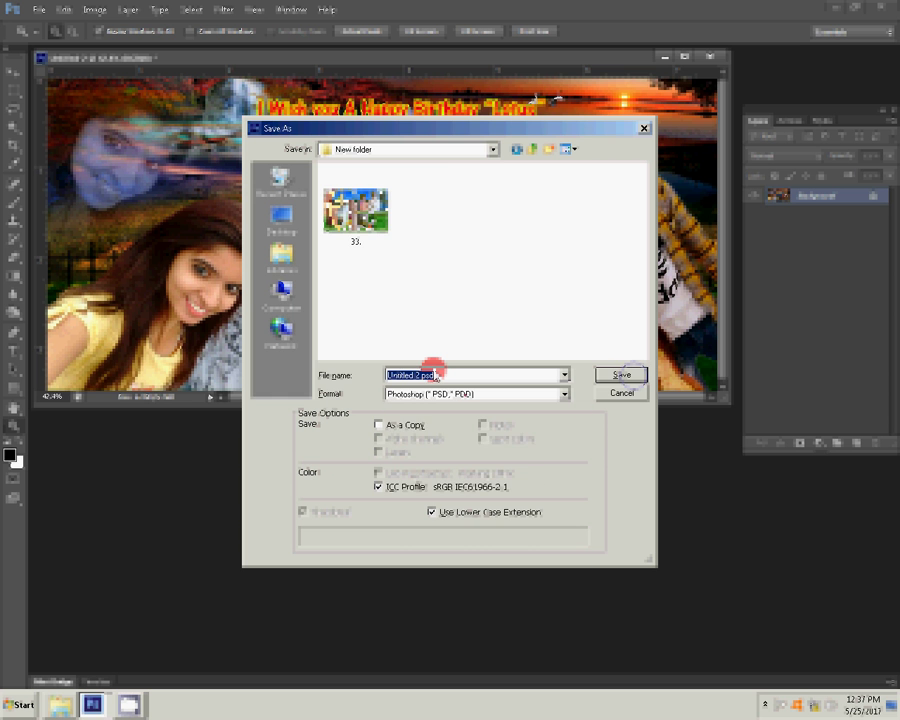
Save the merged design as a Maximum-quality JPEG named wHAITE MUG 2.
click(466, 394)
click(453, 482)
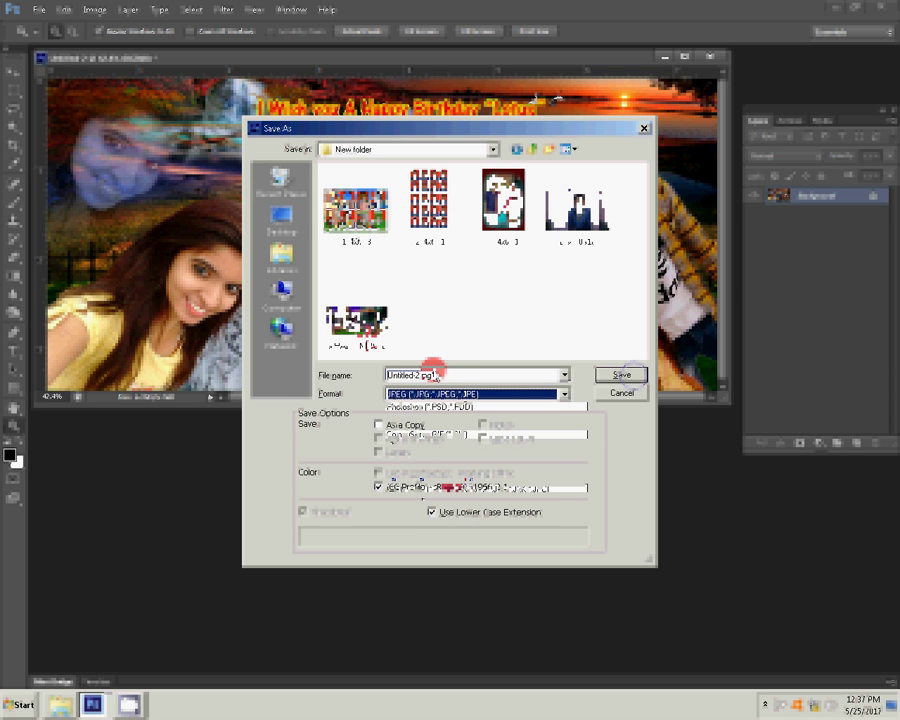
click(366, 337)
click(443, 372)
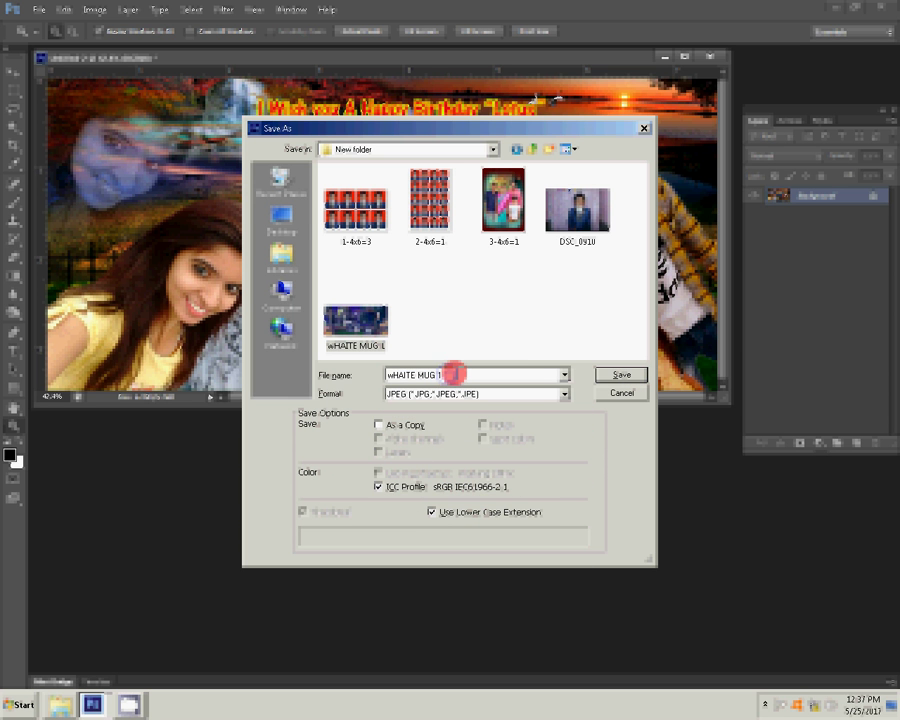
key(BackSpace)
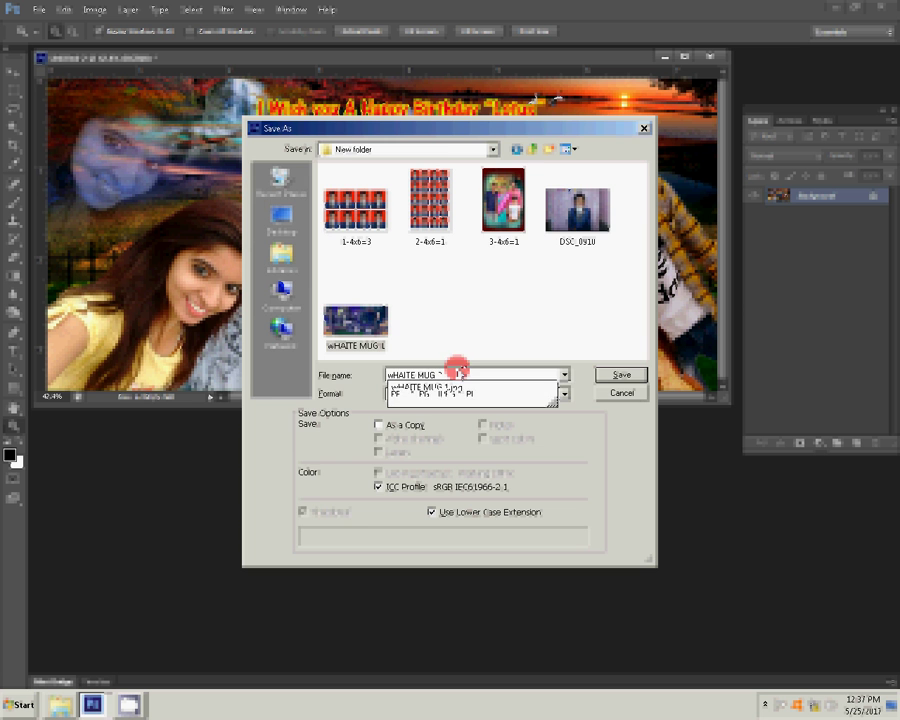
text(2)
click(624, 379)
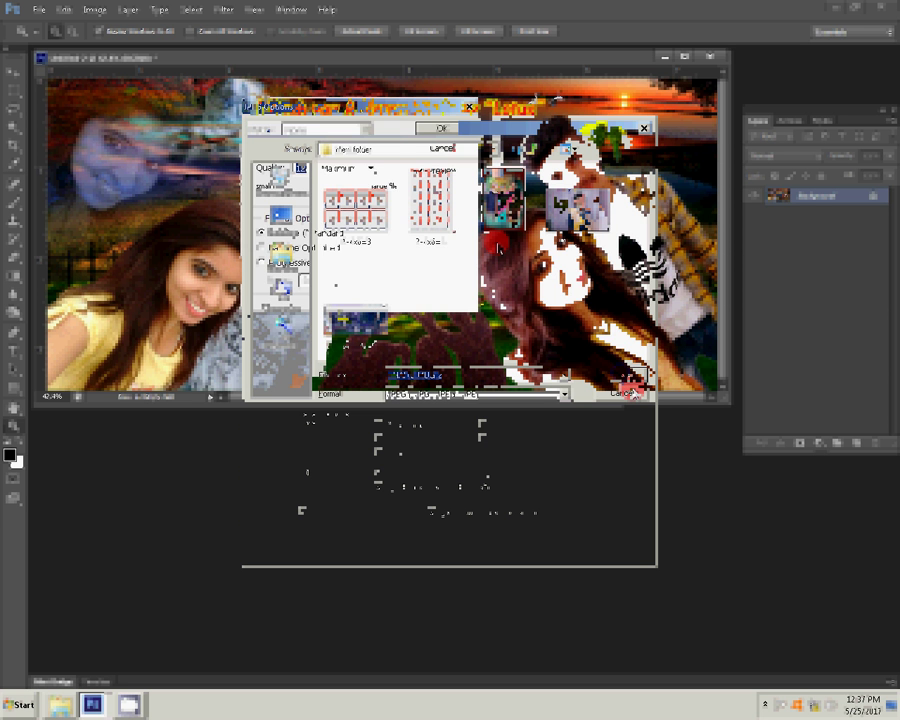
click(453, 131)
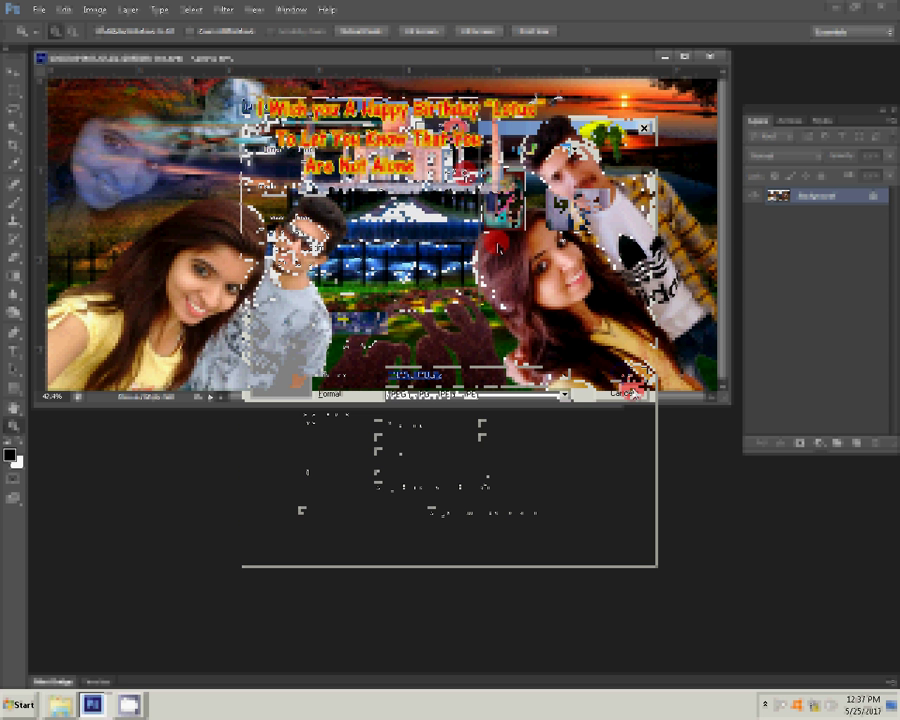
Restore the unmerged layers and save the layered design as wHAITE MUG 2.psd.
click(707, 61)
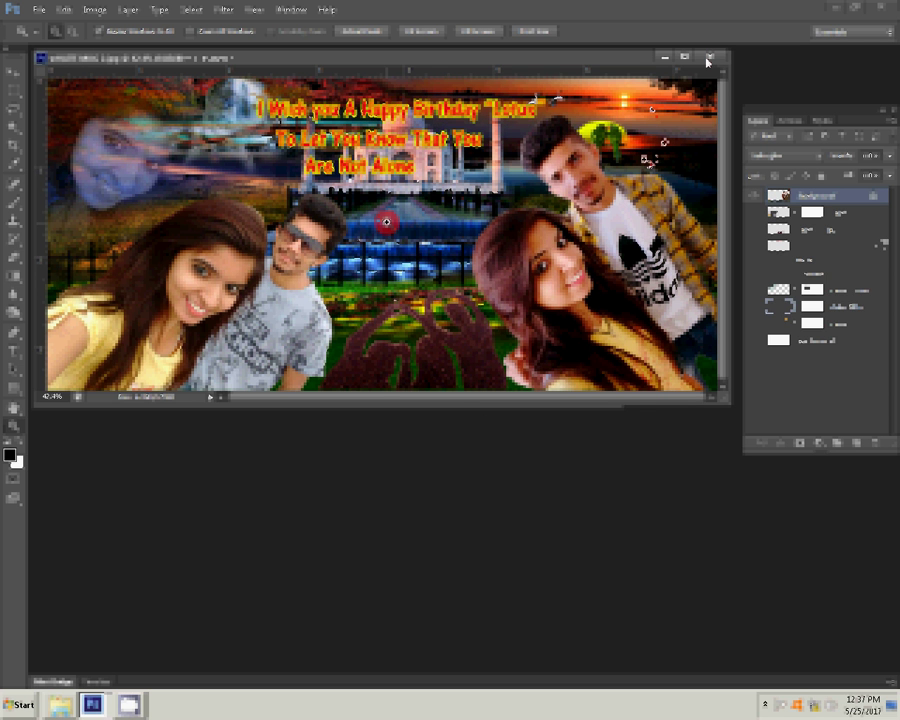
key(ctrl+shift+s)
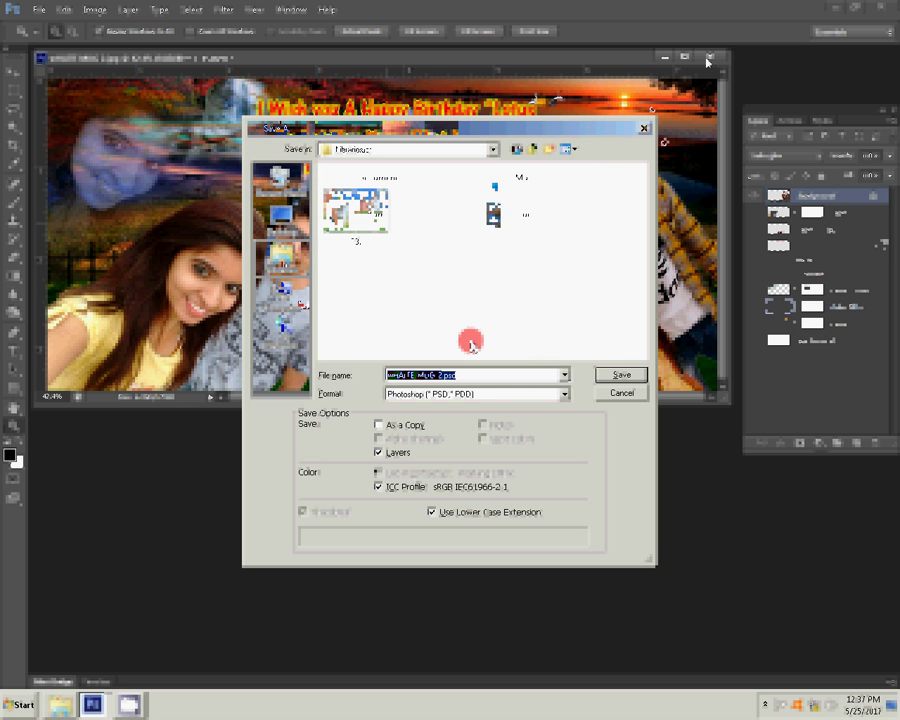
click(612, 374)
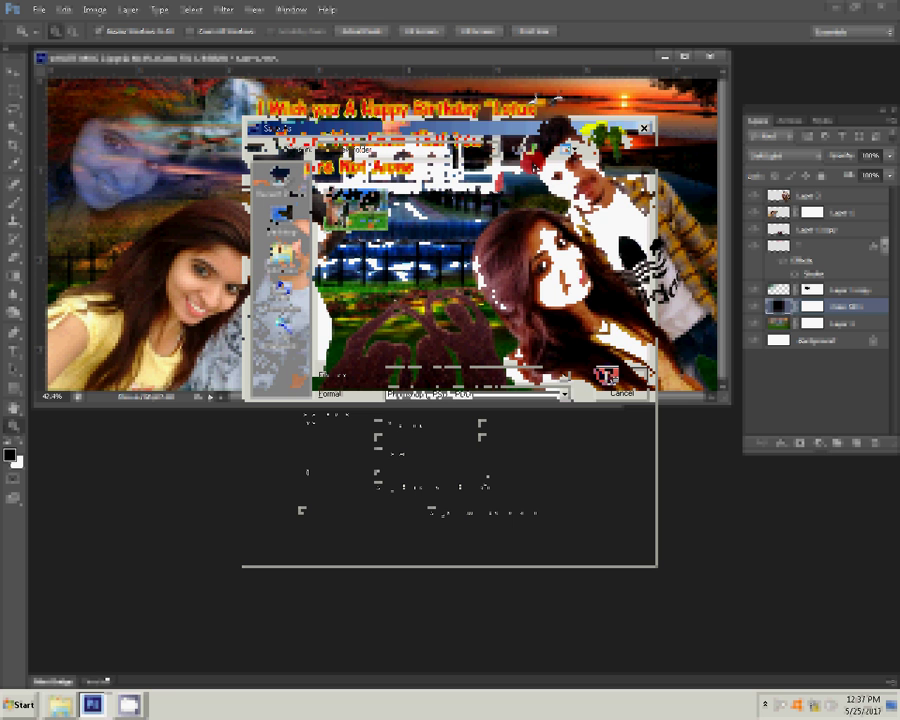
click(129, 704)
click(114, 657)
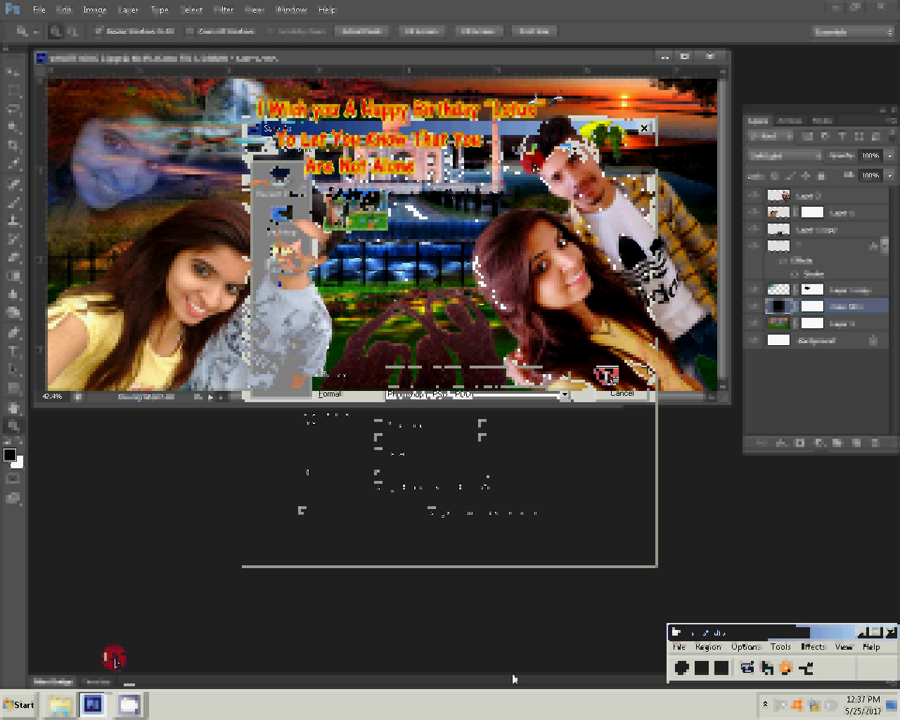